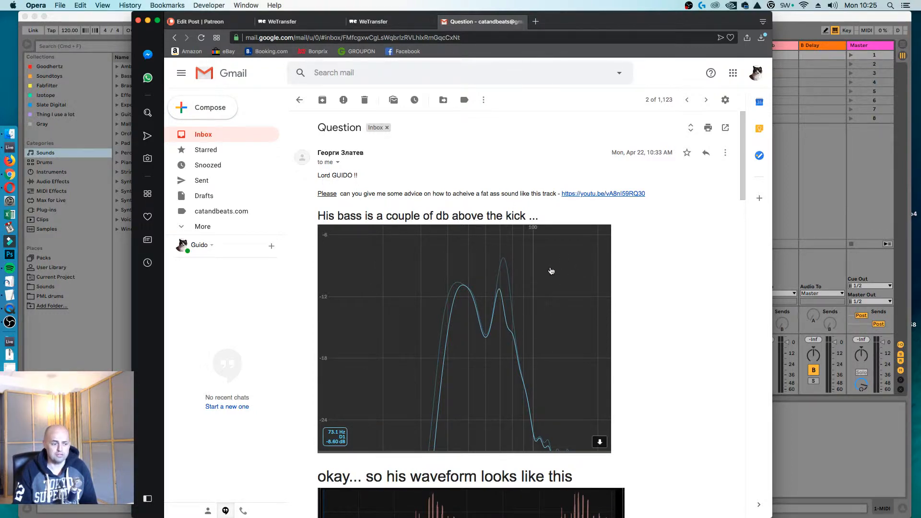
Read through the question email, examining its spectrum image and the waveform screenshots comparing the two bass sounds
{"action": "scroll", "coordinate": [549, 285], "scroll_direction": "down", "scroll_amount": 5}
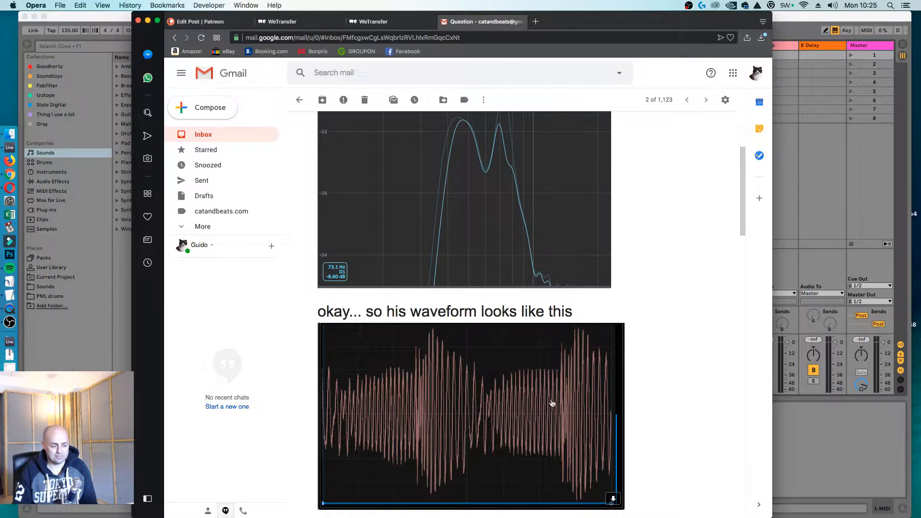
{"action": "scroll", "coordinate": [536, 403], "scroll_direction": "down", "scroll_amount": 10}
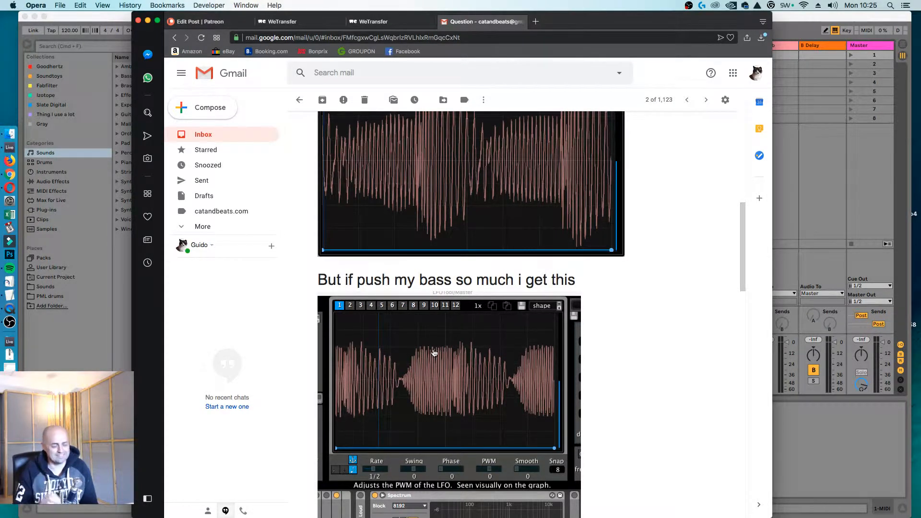
{"action": "scroll", "coordinate": [434, 353], "scroll_direction": "up", "scroll_amount": 15}
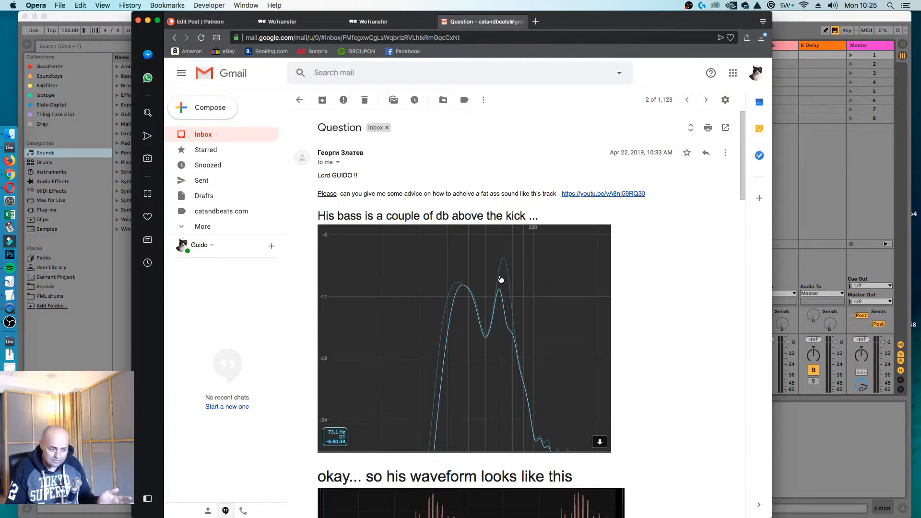
Switch to Ableton Live and place the Bultech MP3 from Downloads at the start of audio track 3 in Arrangement View
{"action": "left_click", "coordinate": [826, 226]}
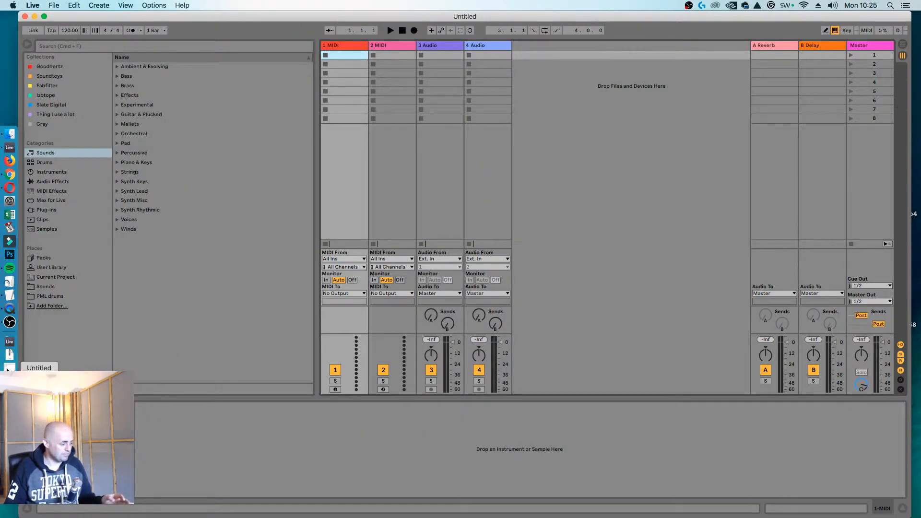
{"action": "left_click", "coordinate": [9, 355]}
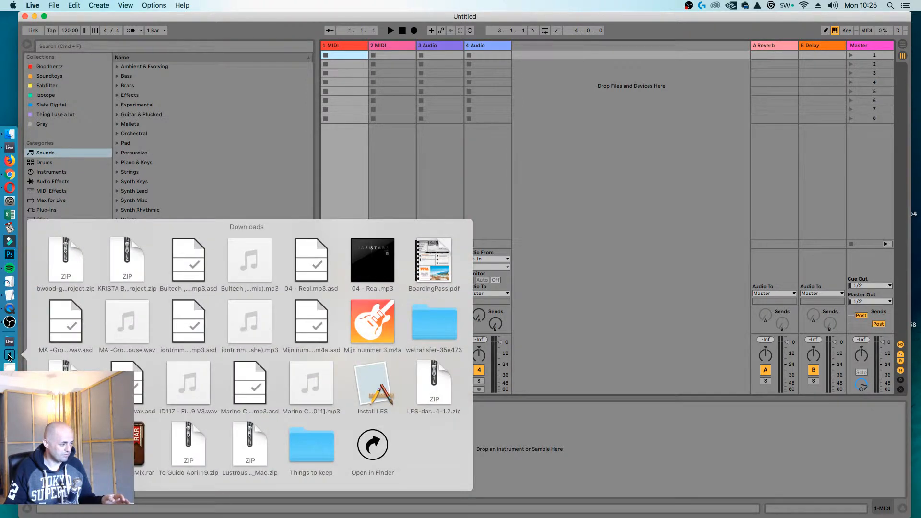
{"action": "left_click", "coordinate": [559, 197]}
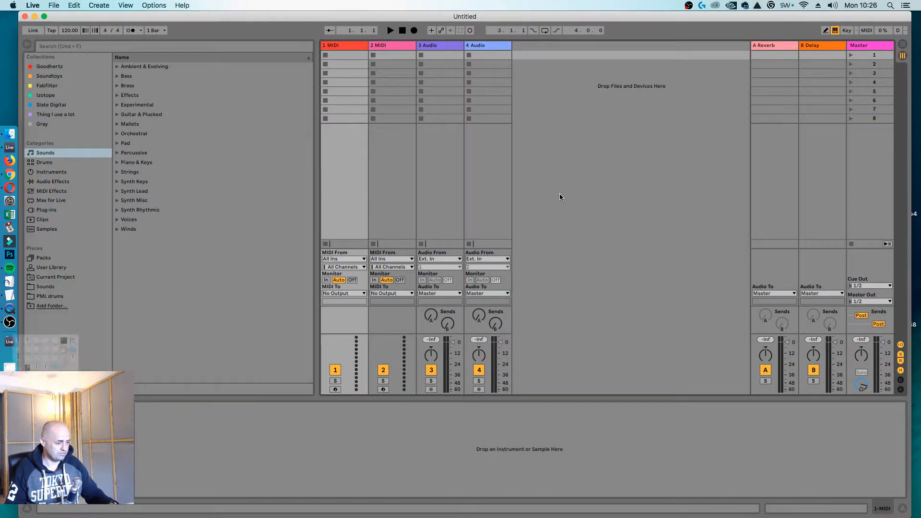
{"action": "key", "text": "Tab"}
{"action": "left_click", "coordinate": [4, 357]}
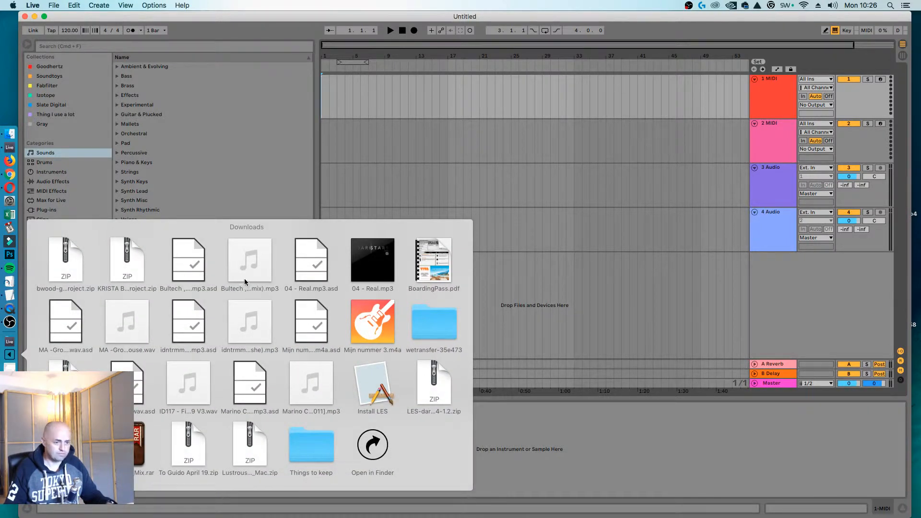
{"action": "left_click_drag", "start_coordinate": [244, 281], "coordinate": [322, 192]}
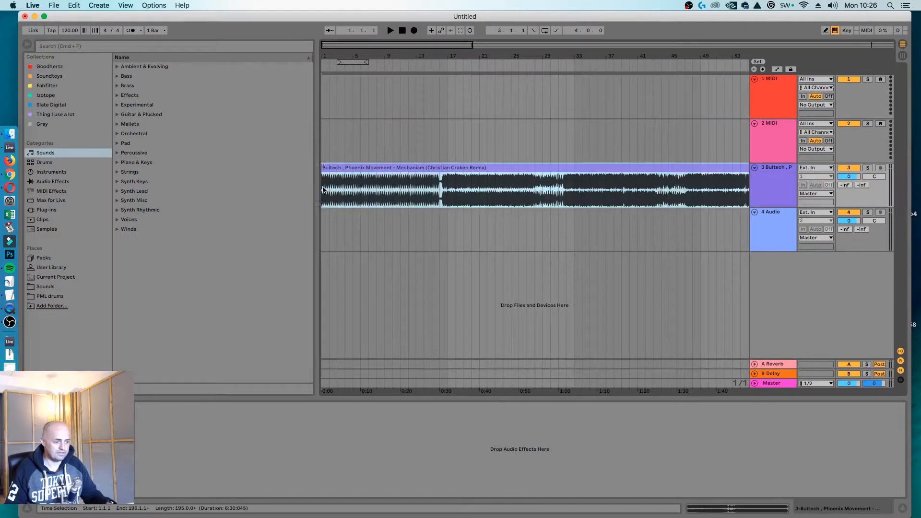
Delete both MIDI tracks and the empty audio track, keeping only the track with the imported song
{"action": "left_click", "coordinate": [778, 132]}
{"action": "left_click", "coordinate": [782, 97]}
{"action": "key", "text": "Delete"}
{"action": "key", "text": "Delete"}
{"action": "left_click", "coordinate": [761, 132]}
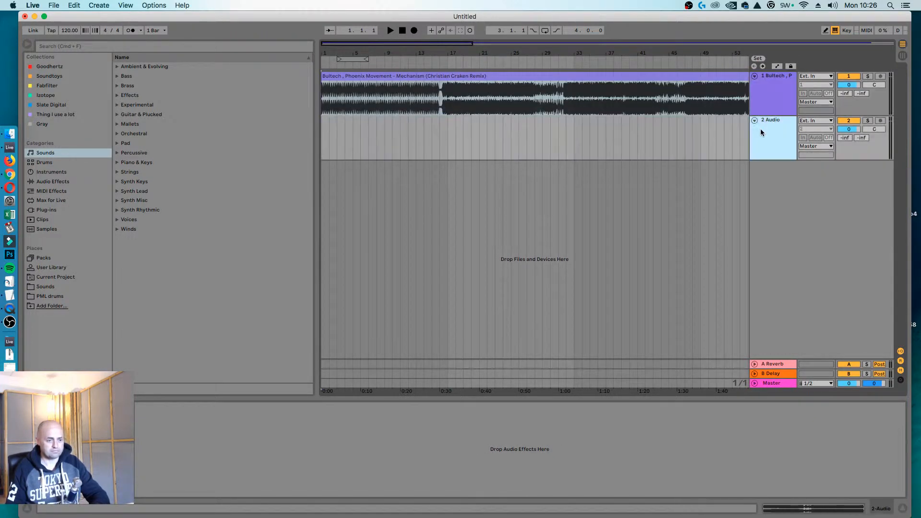
{"action": "key", "text": "Delete"}
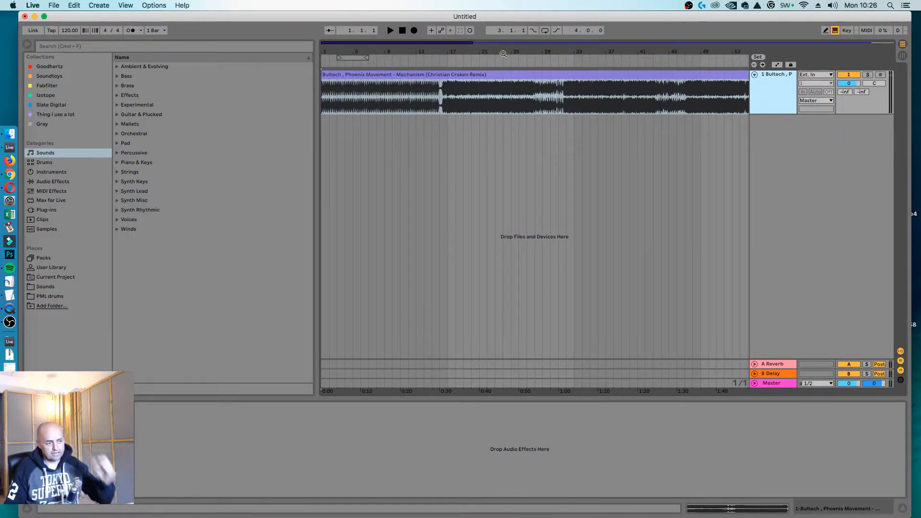
Play the imported song from its beginning and listen through the first 20 bars
{"action": "left_click_drag", "start_coordinate": [504, 51], "coordinate": [504, 19]}
{"action": "left_click", "coordinate": [401, 31]}
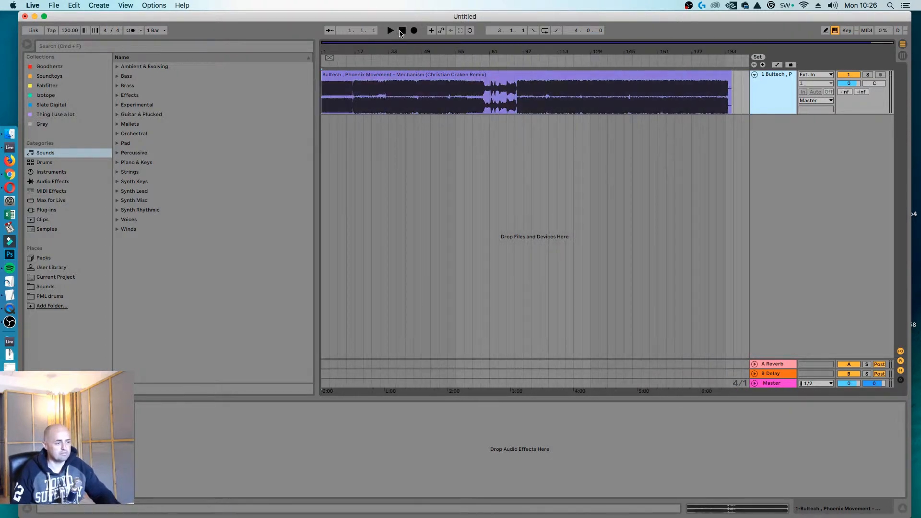
{"action": "key", "text": "space"}
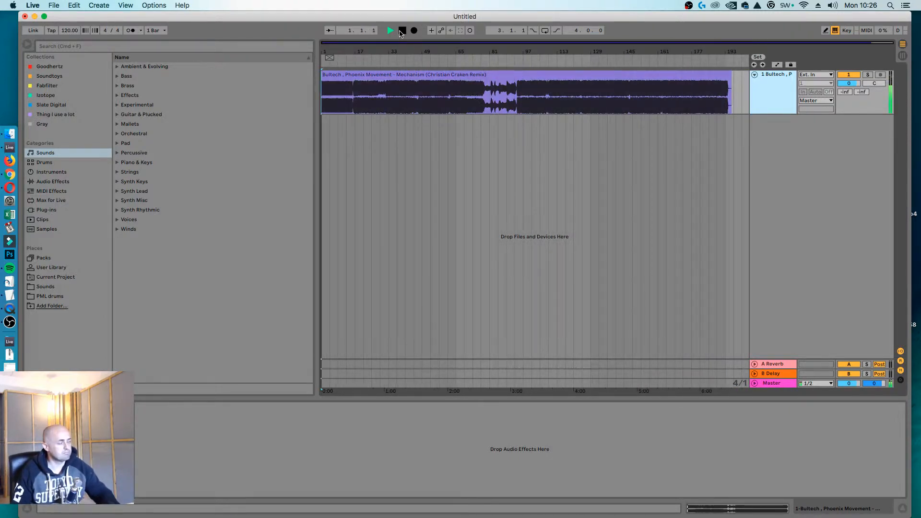
{"action": "key", "text": "space"}
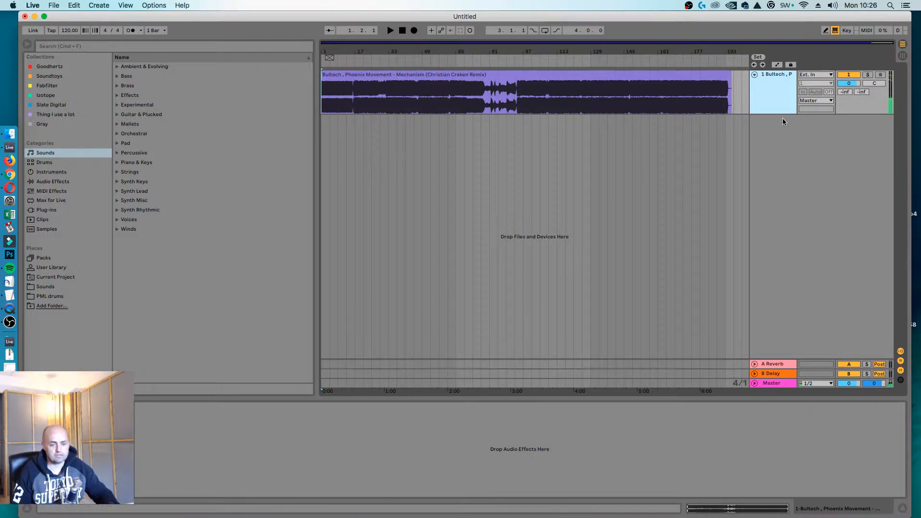
{"action": "key", "text": "space"}
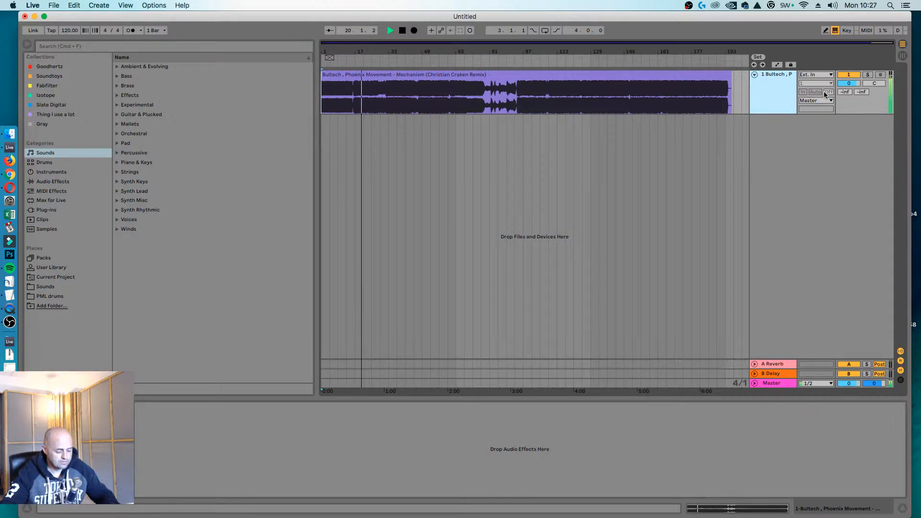
{"action": "key", "text": "space"}
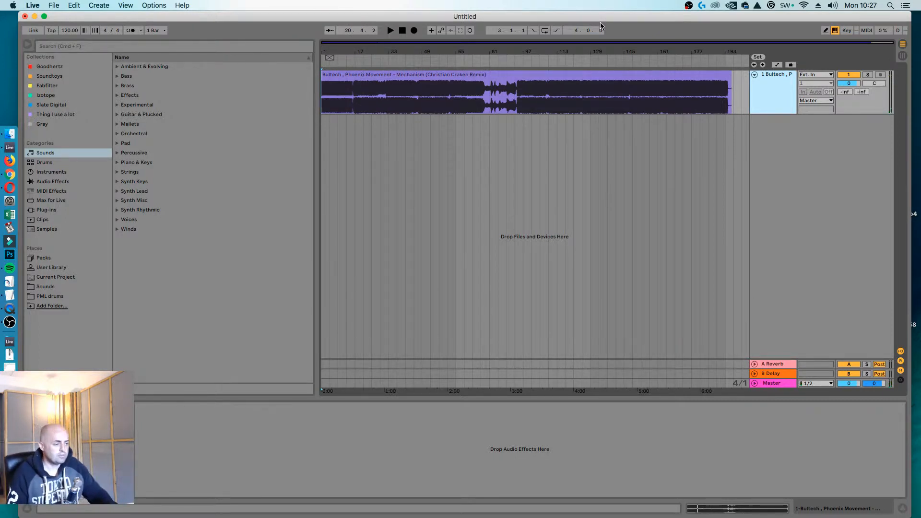
Spot-check the song by playing it from several points between bar 41 and bar 173
{"action": "left_click", "coordinate": [406, 99]}
{"action": "key", "text": "space"}
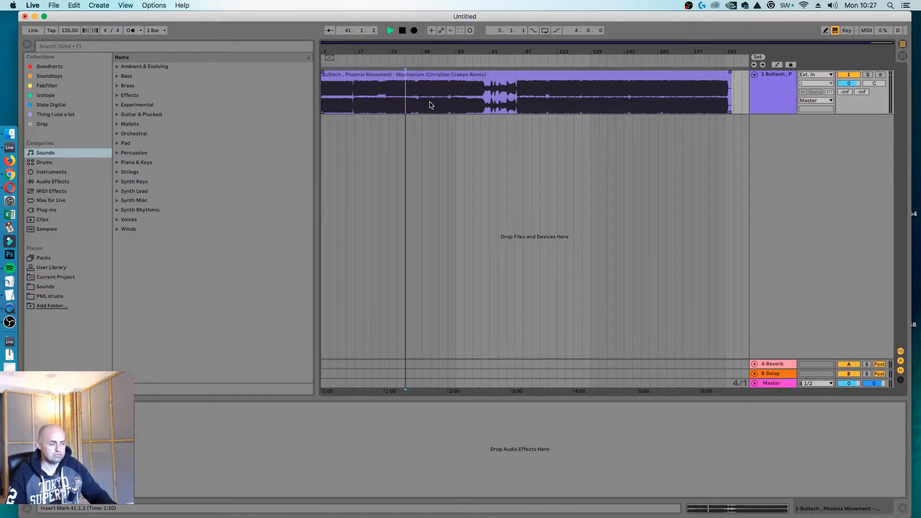
{"action": "left_click", "coordinate": [431, 105]}
{"action": "key", "text": "space"}
{"action": "left_click", "coordinate": [456, 103]}
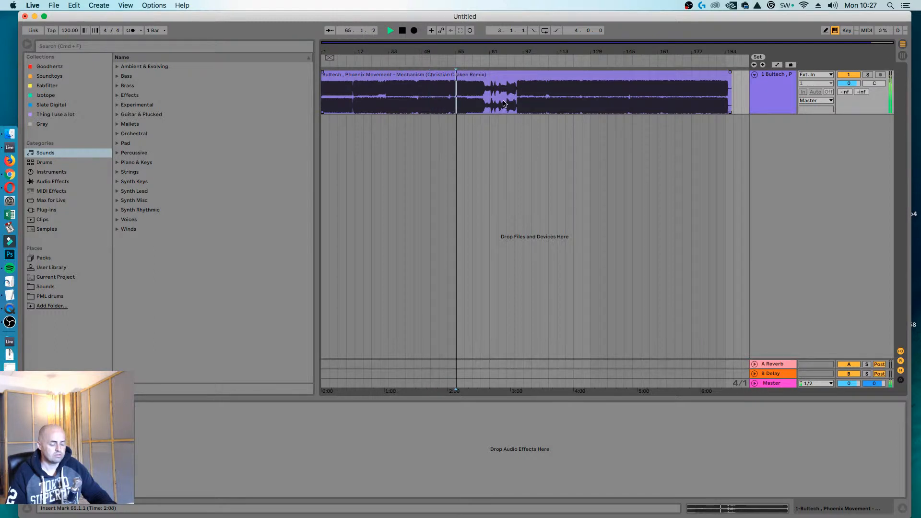
{"action": "left_click", "coordinate": [532, 98]}
{"action": "left_click", "coordinate": [582, 99]}
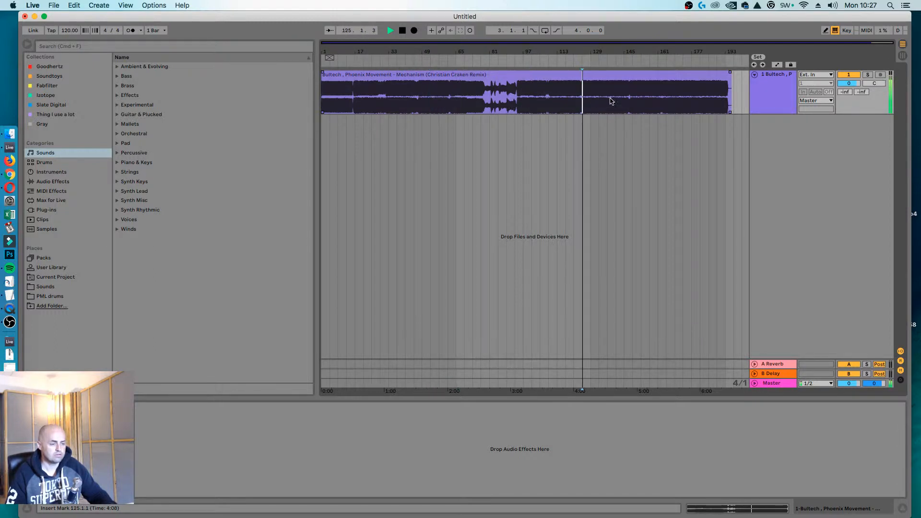
{"action": "left_click", "coordinate": [609, 99]}
{"action": "left_click", "coordinate": [652, 98]}
{"action": "left_click", "coordinate": [684, 99]}
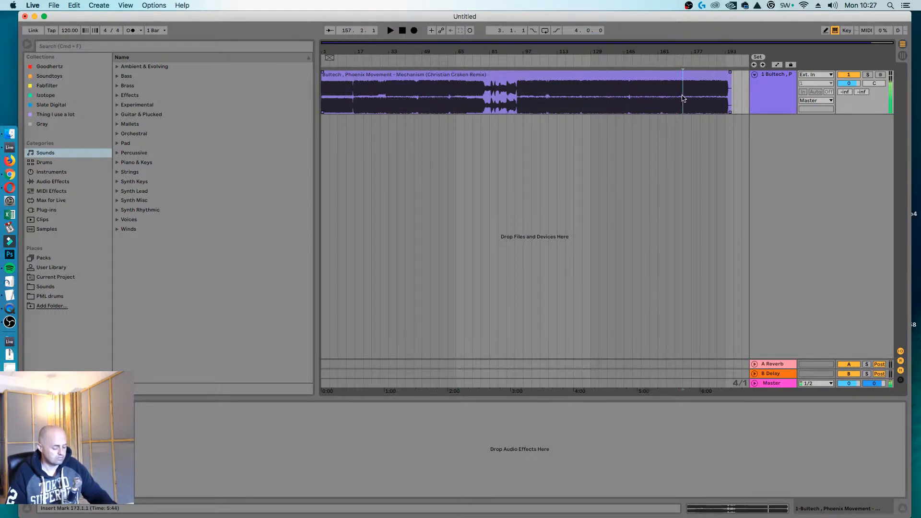
{"action": "key", "text": "space"}
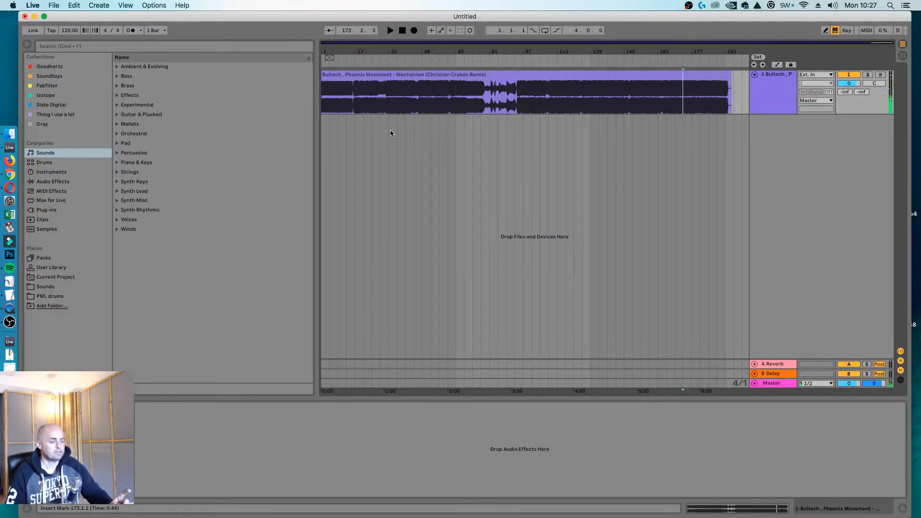
Search all browser content for "eq" and add EQ Eight on a new audio track
{"action": "left_click", "coordinate": [173, 45]}
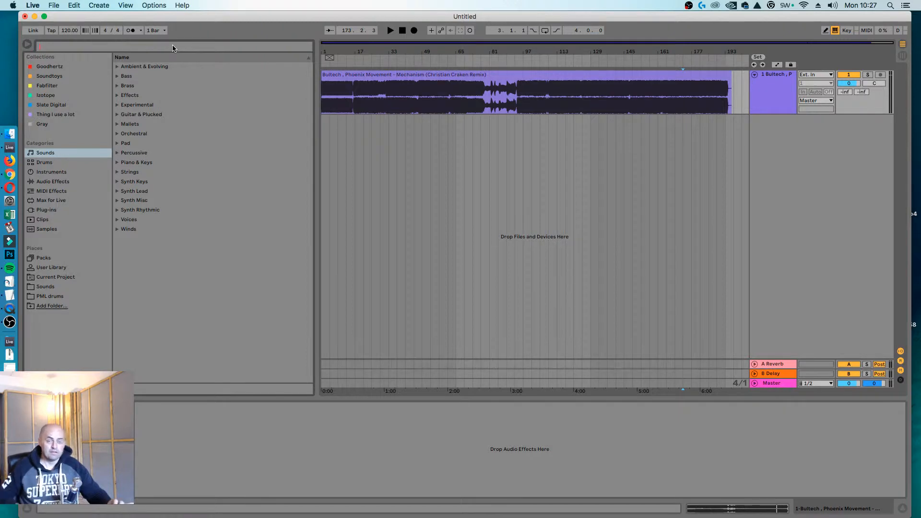
{"action": "type", "text": "eq"}
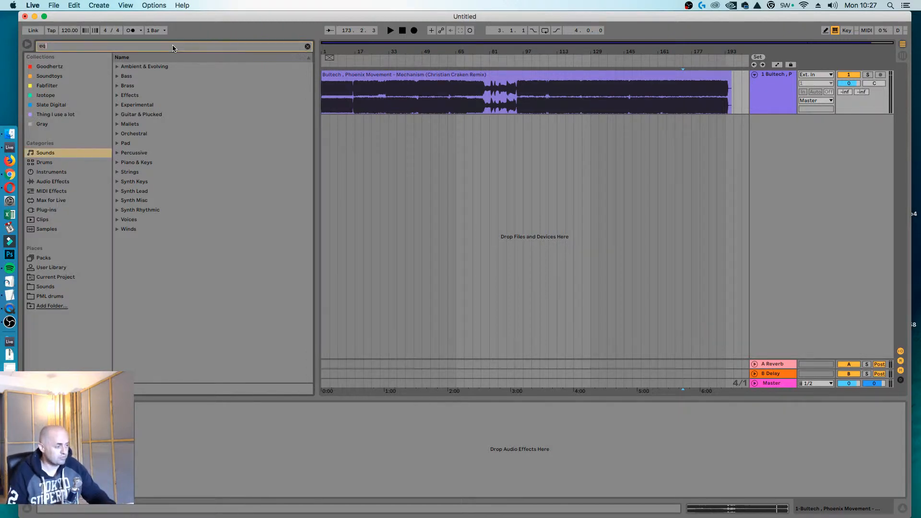
{"action": "left_click", "coordinate": [70, 238]}
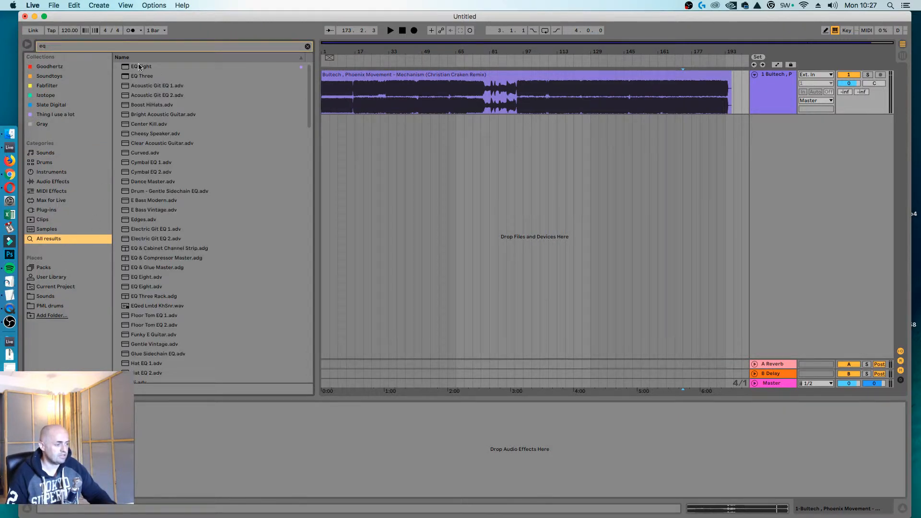
{"action": "left_click_drag", "start_coordinate": [138, 66], "coordinate": [415, 184]}
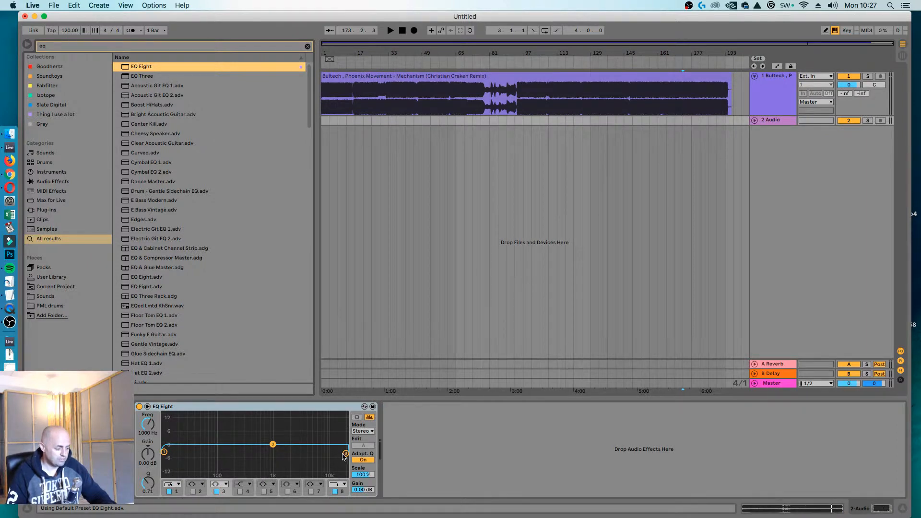
Leave only band 2 active in EQ Eight, and expand its curve display to fill most of the arrangement area
{"action": "mouse_move", "coordinate": [344, 456]}
{"action": "left_mouse_down"}
{"action": "mouse_move", "coordinate": [201, 453]}
{"action": "mouse_move", "coordinate": [343, 457]}
{"action": "left_mouse_up"}
{"action": "left_click", "coordinate": [334, 491]}
{"action": "left_click", "coordinate": [217, 491]}
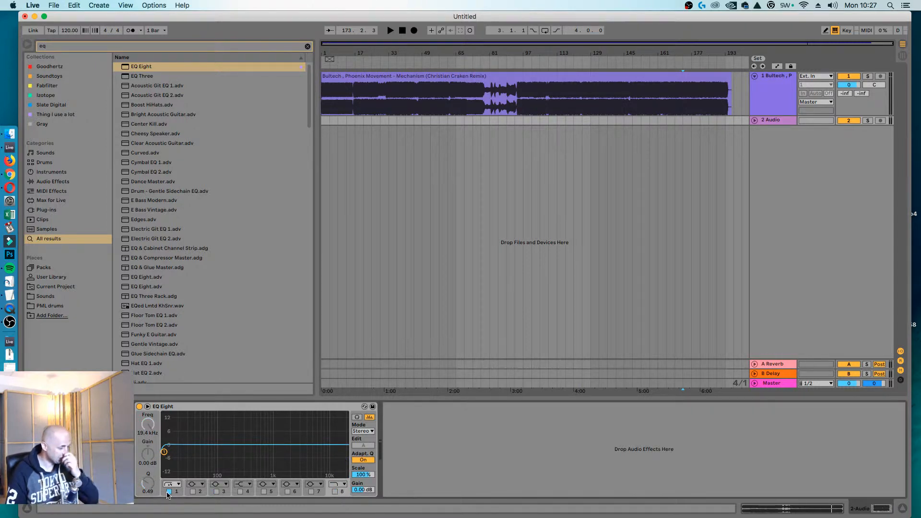
{"action": "left_click", "coordinate": [169, 491]}
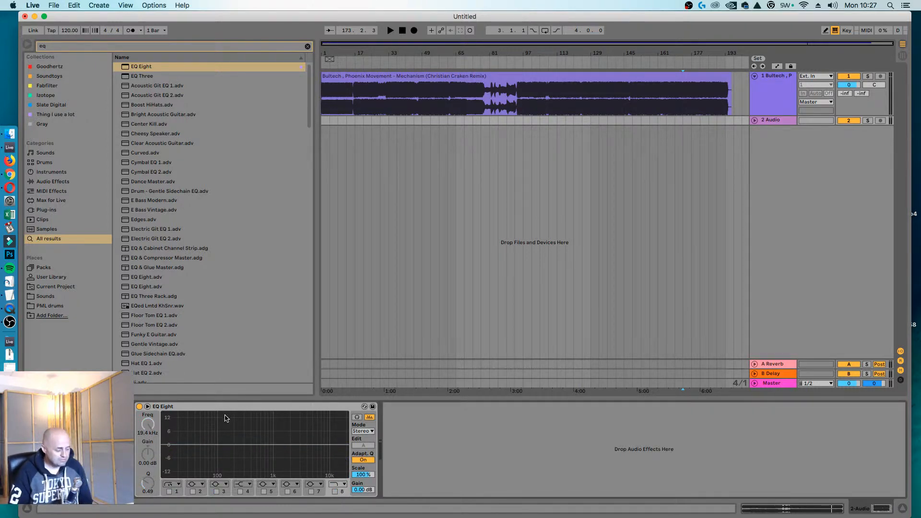
{"action": "left_click", "coordinate": [193, 491]}
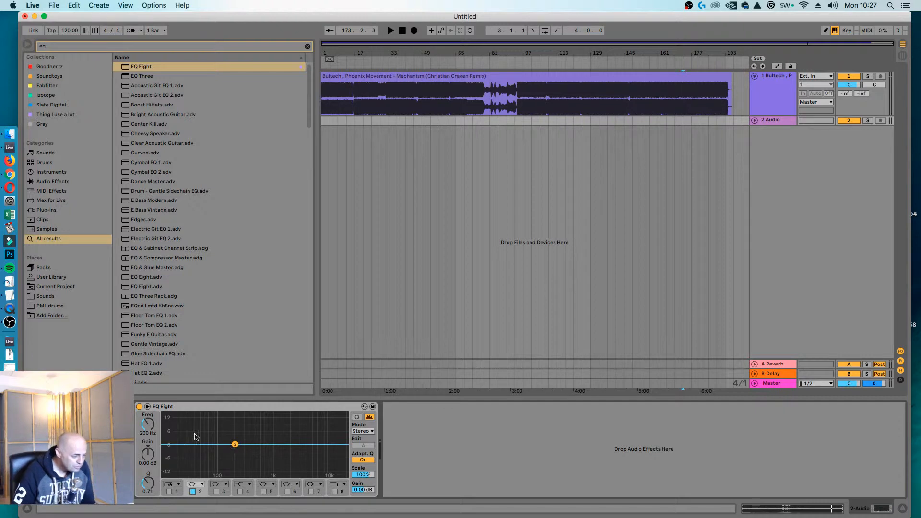
{"action": "left_click", "coordinate": [148, 406]}
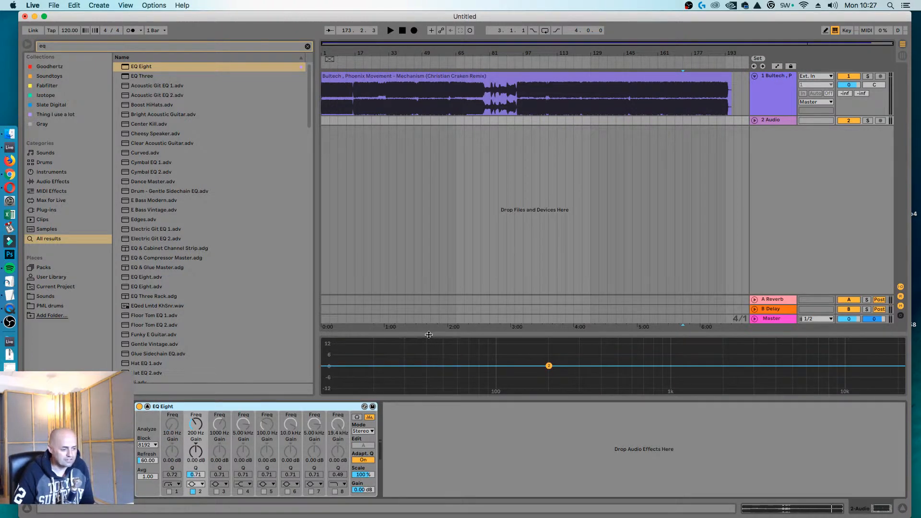
{"action": "left_click_drag", "start_coordinate": [429, 335], "coordinate": [428, 143]}
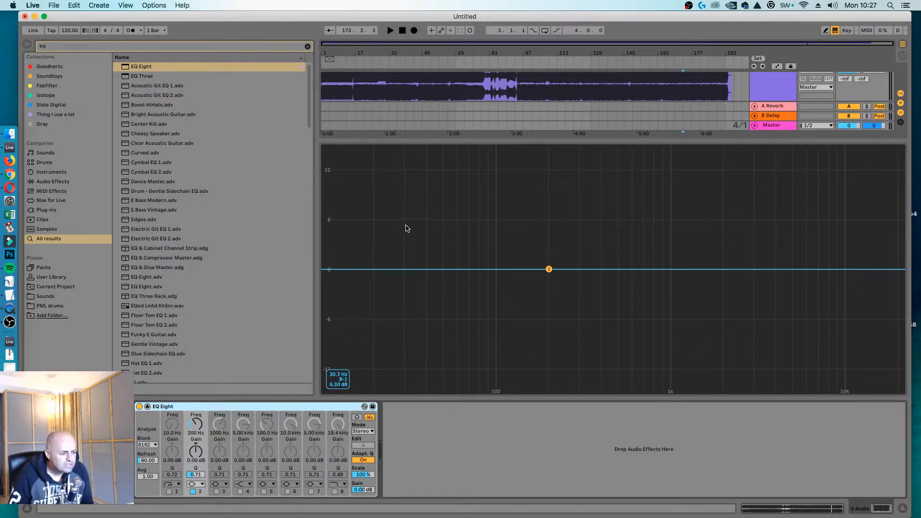
{"action": "left_click_drag", "start_coordinate": [406, 228], "coordinate": [425, 296]}
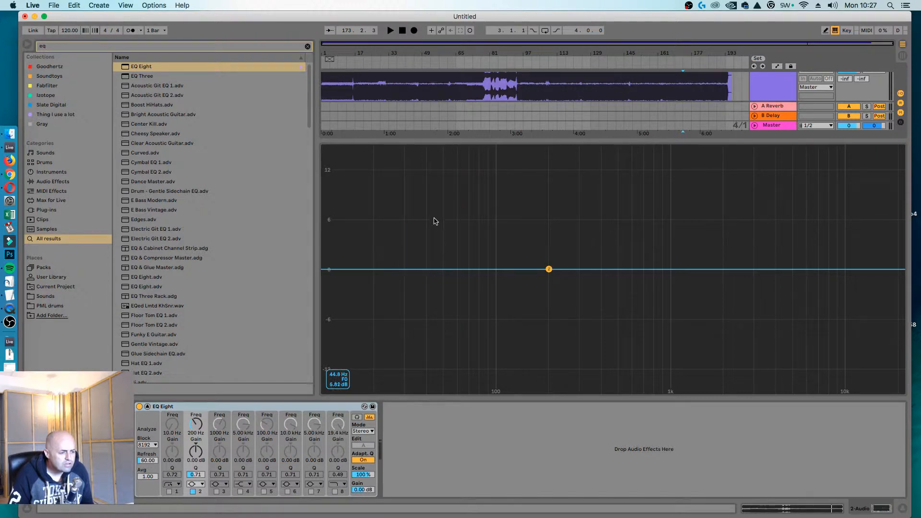
{"action": "left_click_drag", "start_coordinate": [435, 207], "coordinate": [442, 246]}
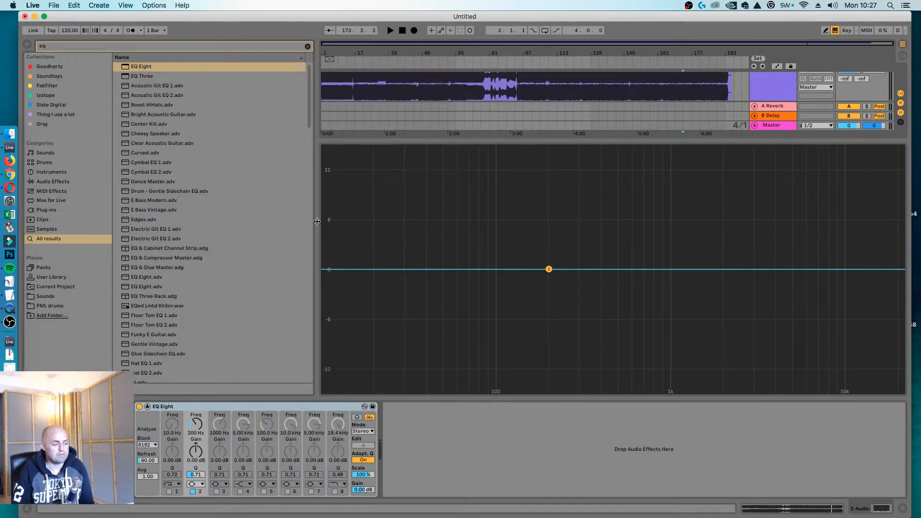
{"action": "left_click_drag", "start_coordinate": [323, 182], "coordinate": [470, 375]}
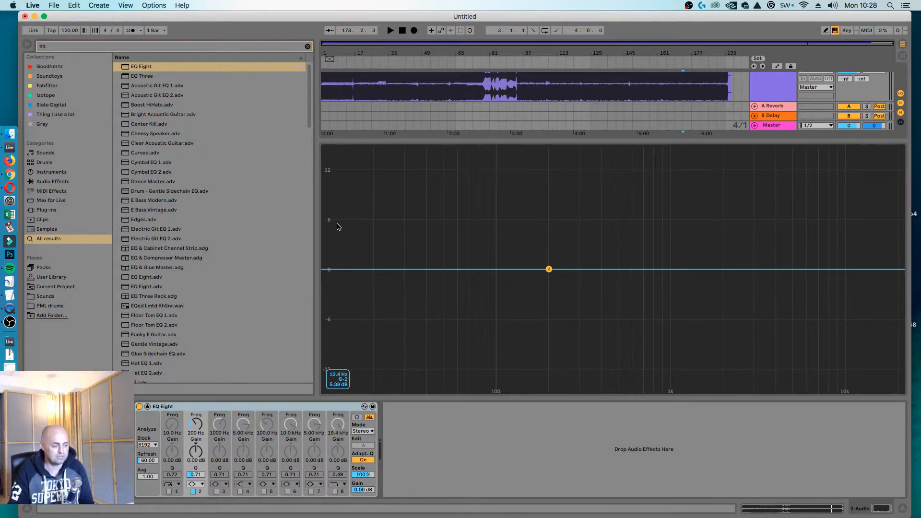
{"action": "left_click_drag", "start_coordinate": [324, 219], "coordinate": [498, 306]}
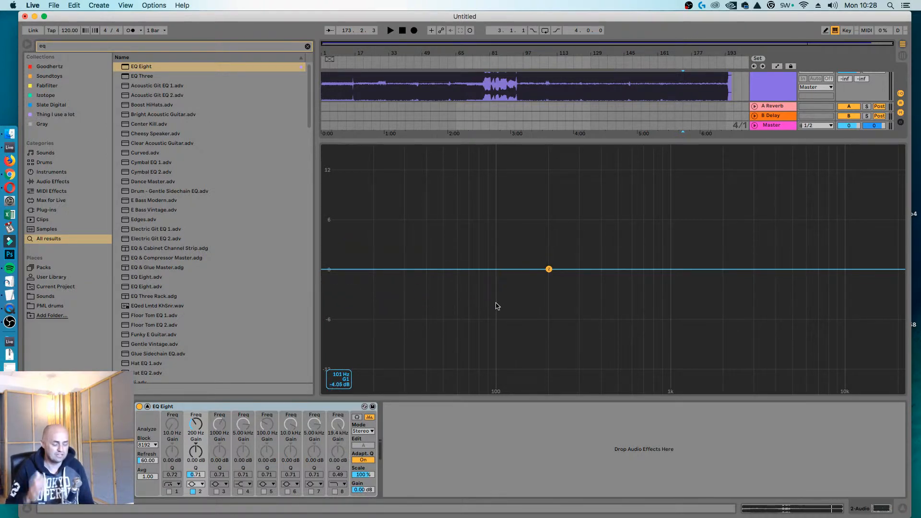
Boost band 2 by about 9 dB at 28.5 Hz and add a narrow band 5 peak of 7.3 dB at 43.8 Hz
{"action": "left_click_drag", "start_coordinate": [549, 269], "coordinate": [403, 198]}
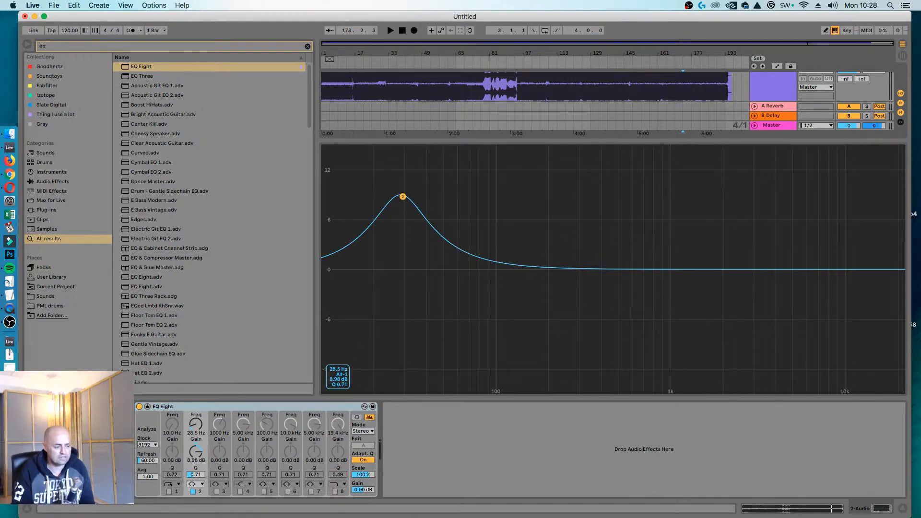
{"action": "left_click", "coordinate": [264, 492]}
{"action": "left_click_drag", "start_coordinate": [497, 269], "coordinate": [433, 216]}
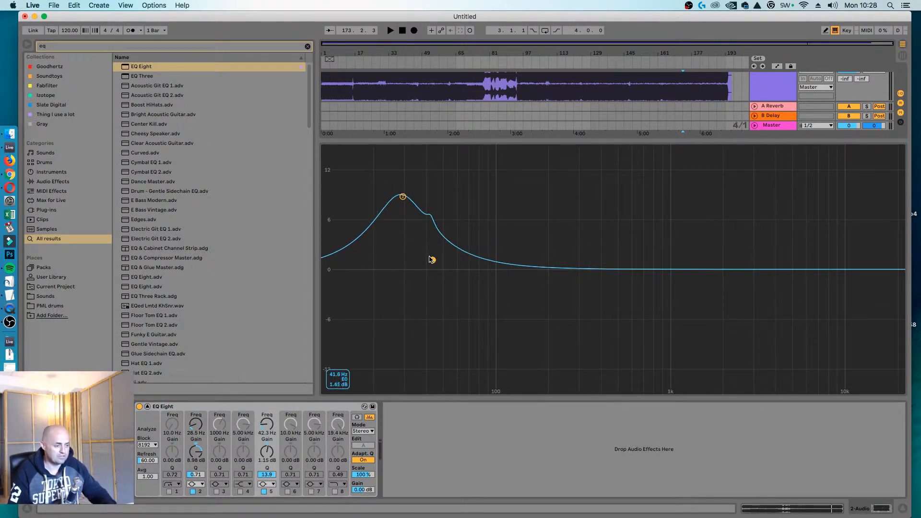
{"action": "left_click_drag", "start_coordinate": [432, 260], "coordinate": [435, 211]}
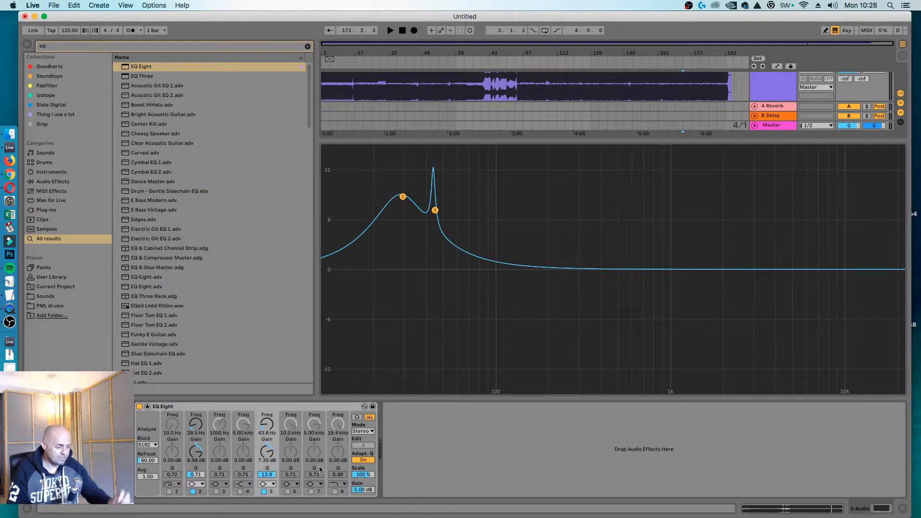
Deactivate bands 5 and 2 in EQ Eight and return its curve display to the device view
{"action": "left_click", "coordinate": [263, 491]}
{"action": "left_click", "coordinate": [192, 492]}
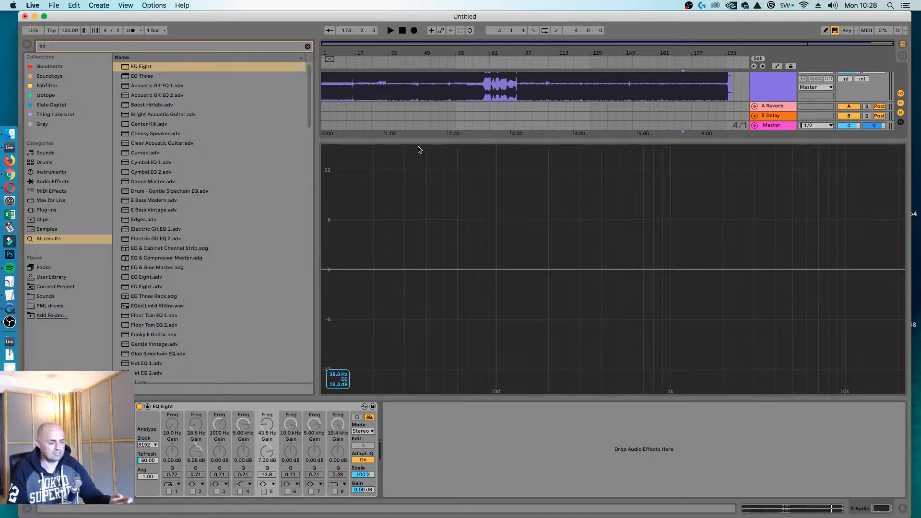
{"action": "left_click_drag", "start_coordinate": [418, 141], "coordinate": [451, 415]}
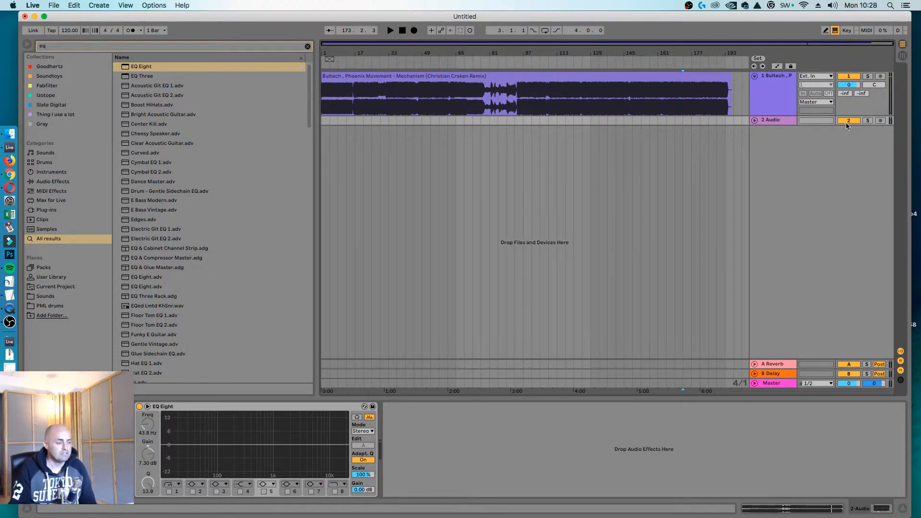
Try a high cut on band 8, sweeping it down to about 77 Hz and back to 22 kHz, and switch the band off
{"action": "left_click", "coordinate": [168, 491]}
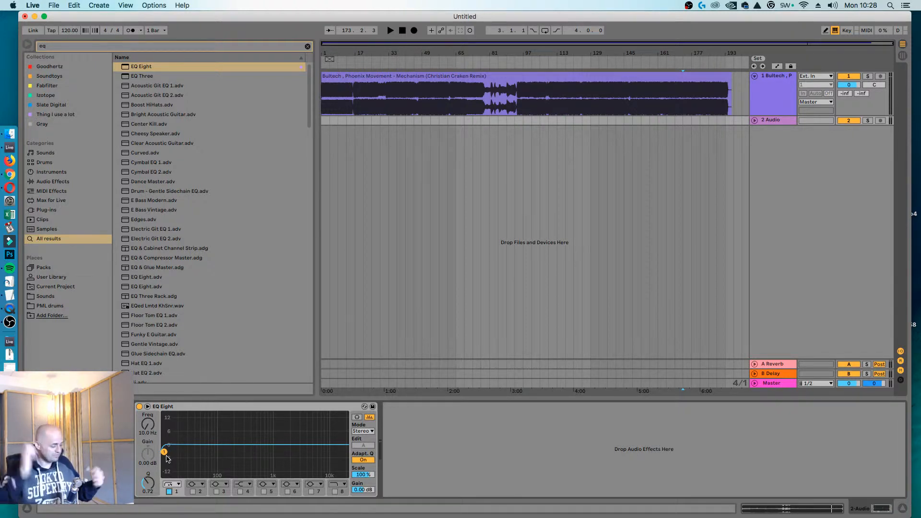
{"action": "left_click", "coordinate": [169, 491]}
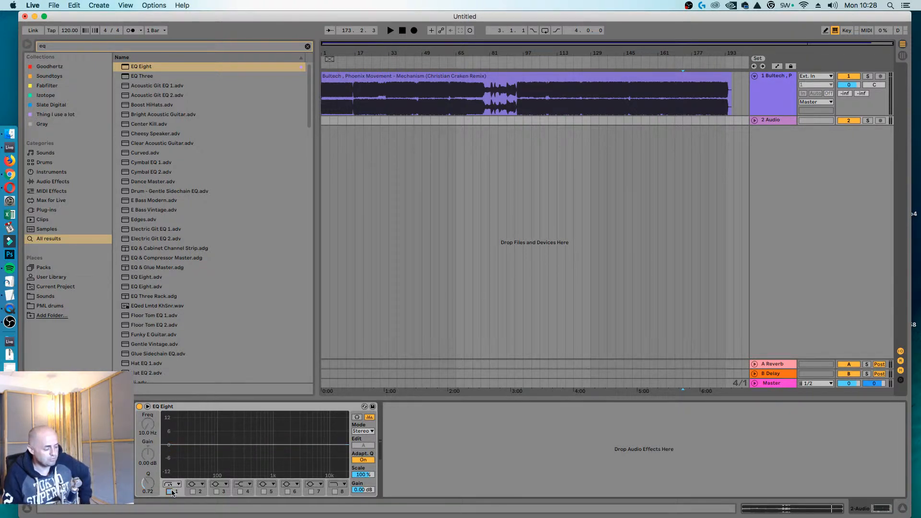
{"action": "left_click", "coordinate": [334, 492]}
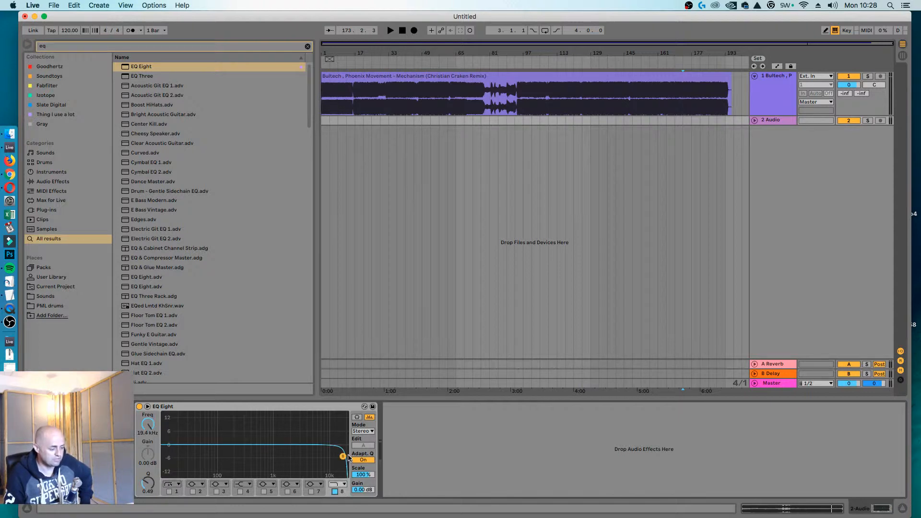
{"action": "left_click_drag", "start_coordinate": [348, 455], "coordinate": [155, 493]}
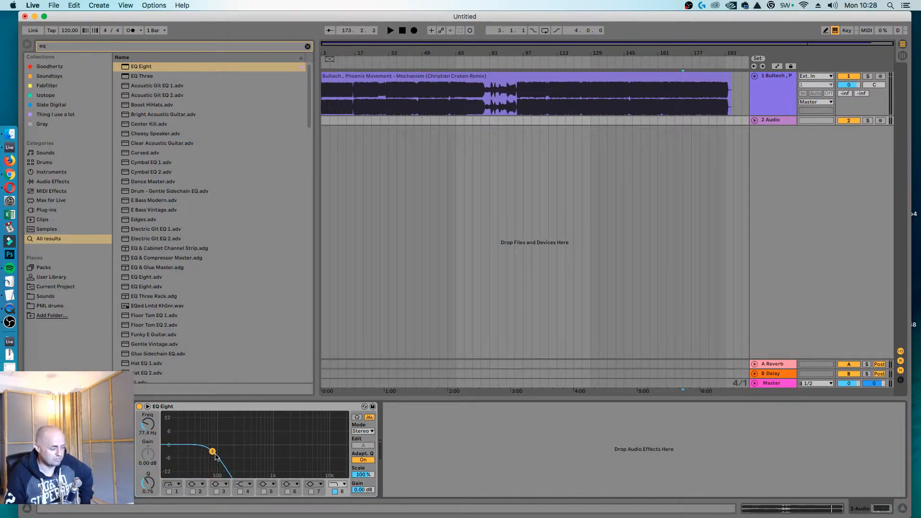
{"action": "left_click_drag", "start_coordinate": [212, 452], "coordinate": [349, 460]}
{"action": "left_click", "coordinate": [335, 492]}
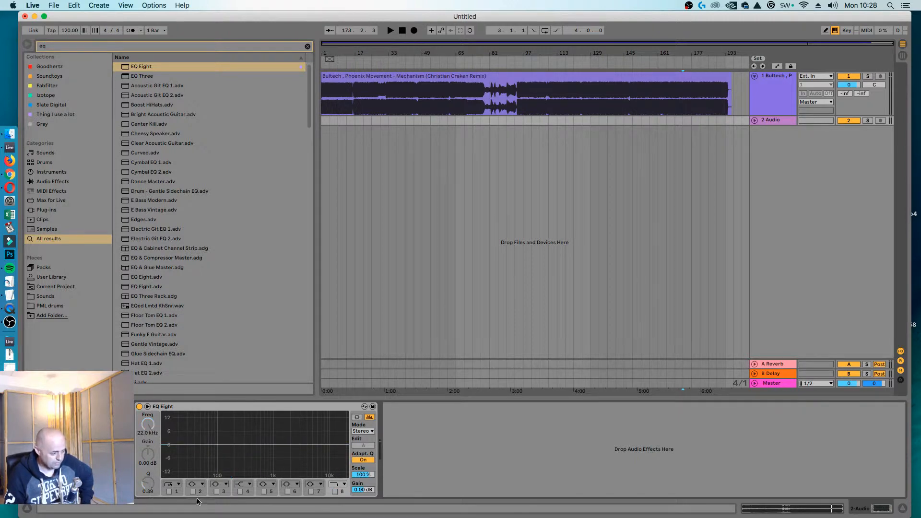
Activate band 1 of EQ Eight as a low cut at about 102 Hz
{"action": "left_click", "coordinate": [168, 492]}
{"action": "left_click_drag", "start_coordinate": [164, 451], "coordinate": [220, 452]}
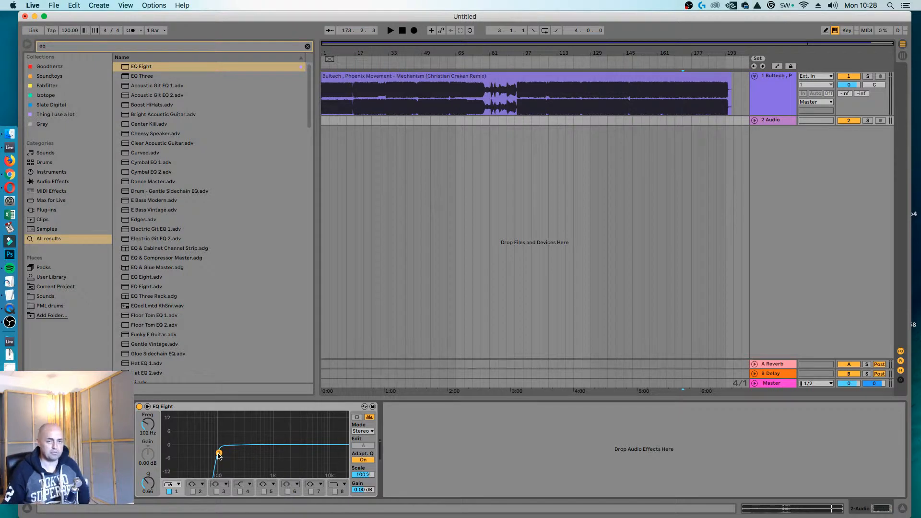
{"action": "left_click_drag", "start_coordinate": [217, 421], "coordinate": [121, 515]}
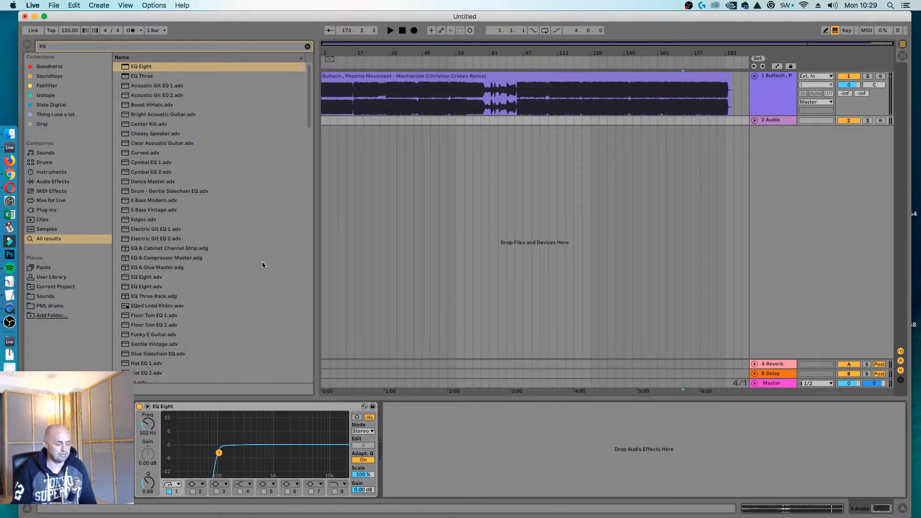
Play the song briefly from bar 21 without the EQ
{"action": "left_click", "coordinate": [339, 103]}
{"action": "left_click", "coordinate": [361, 103]}
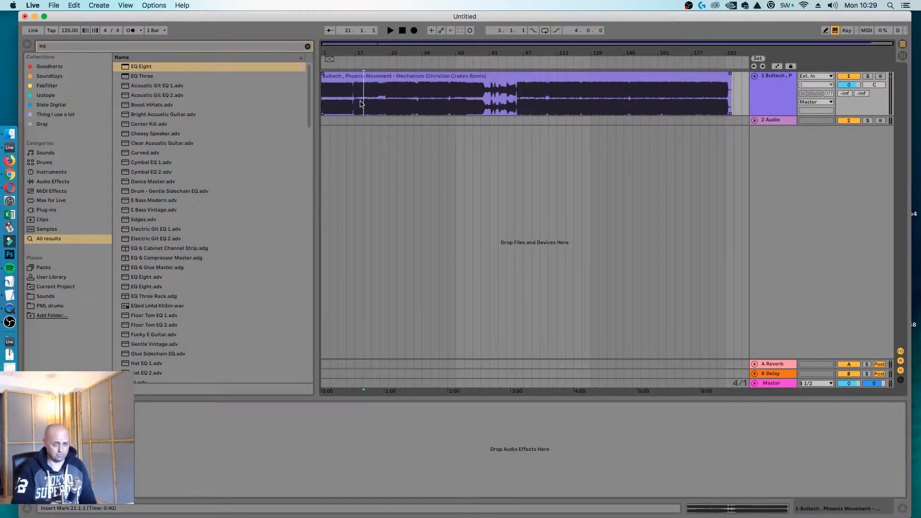
{"action": "key", "text": "space"}
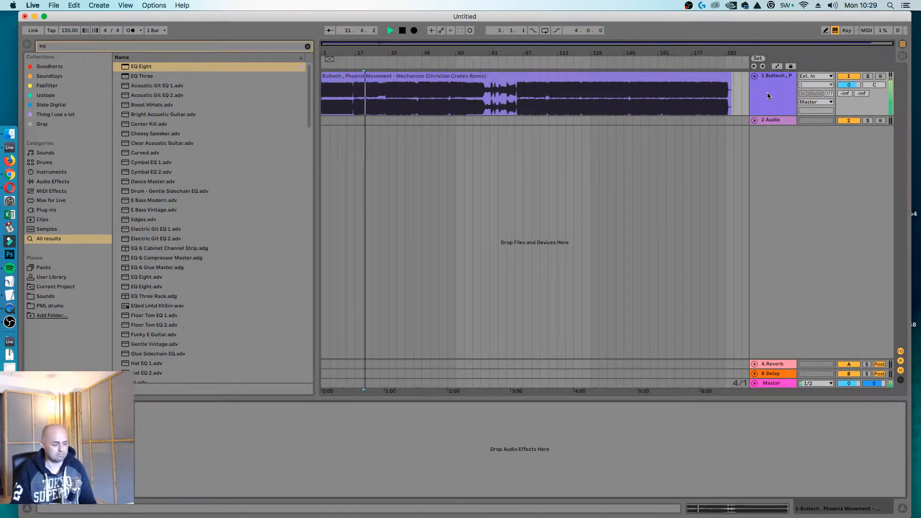
{"action": "key", "text": "space"}
Move EQ Eight from the second audio track onto the song's track
{"action": "left_click", "coordinate": [776, 120]}
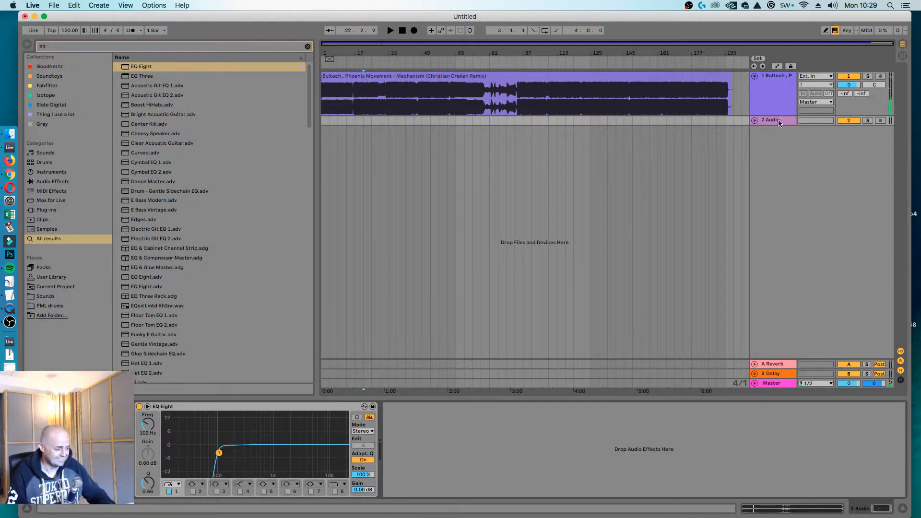
{"action": "left_click", "coordinate": [300, 408]}
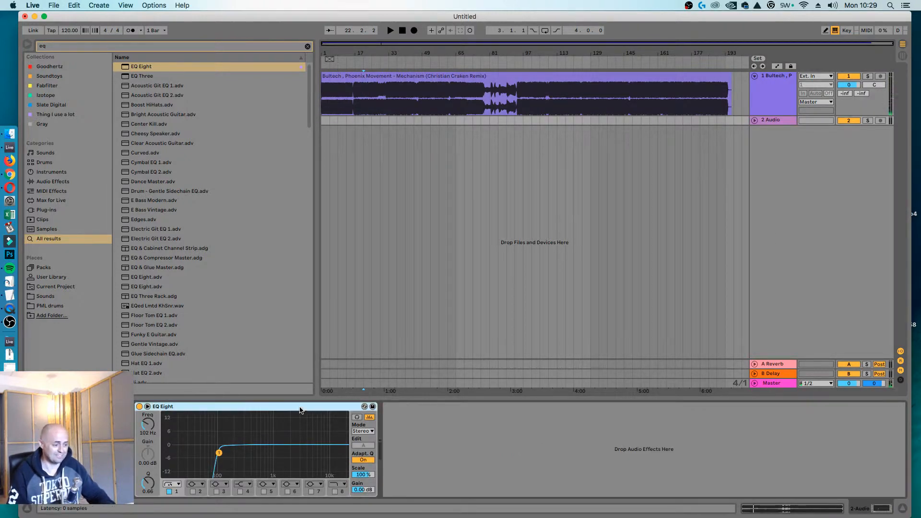
{"action": "left_click", "coordinate": [765, 94]}
Listen to the song with the low cut applied, from bar 21 and again from bar 37
{"action": "key", "text": "space"}
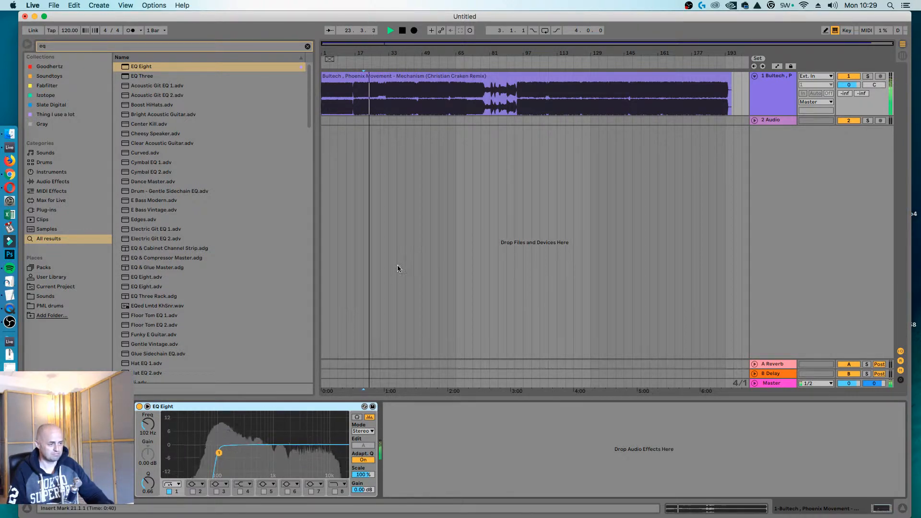
{"action": "left_click", "coordinate": [396, 105]}
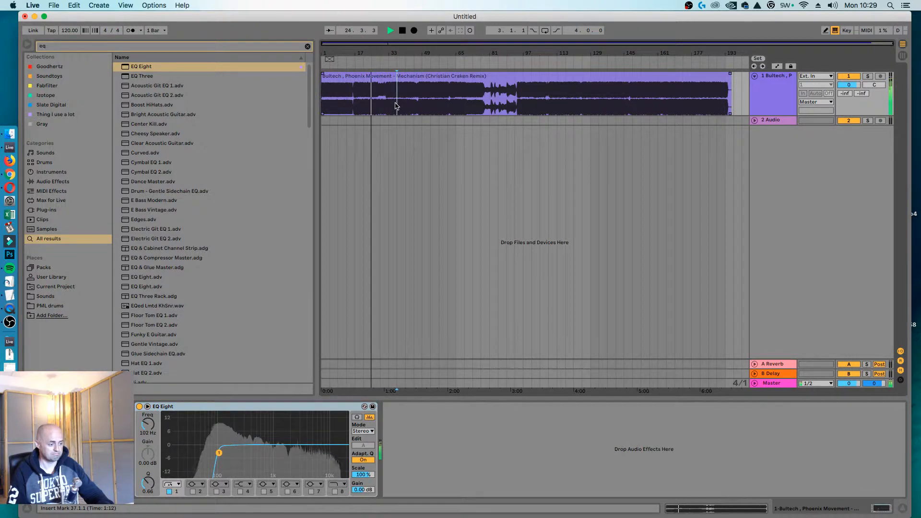
{"action": "key", "text": "space"}
{"action": "key", "text": "space"}
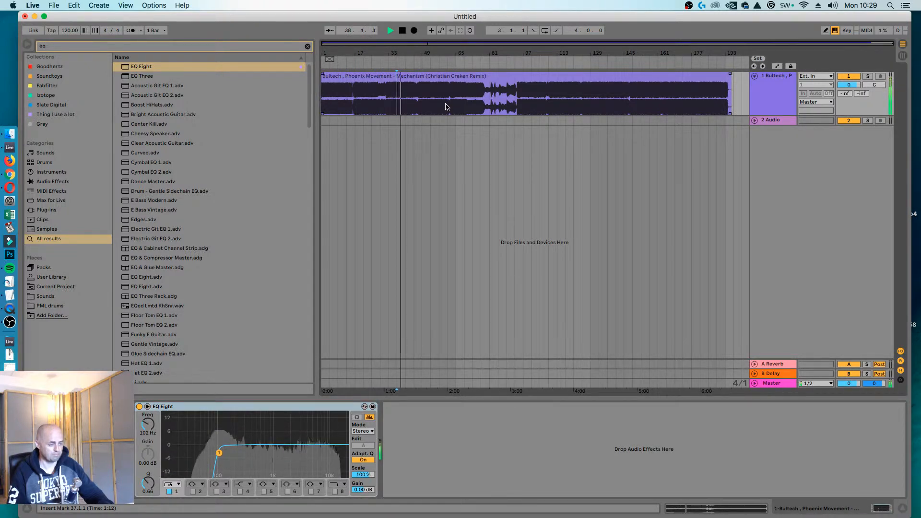
{"action": "key", "text": "space"}
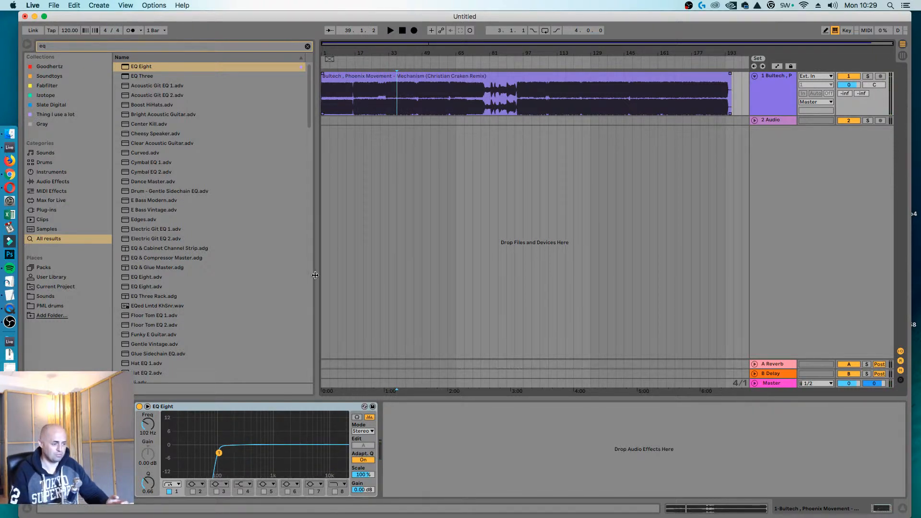
Deactivate band 1 of EQ Eight and delete the empty second audio track
{"action": "left_click", "coordinate": [168, 491]}
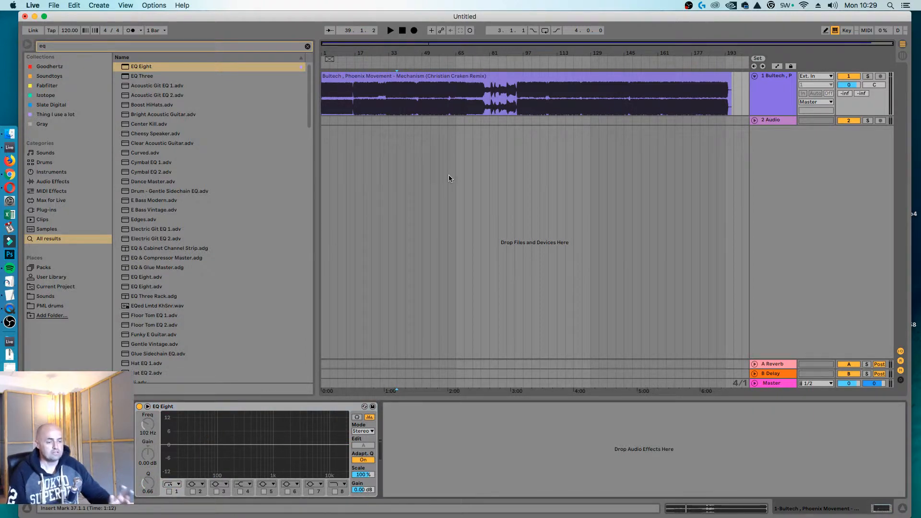
{"action": "left_click", "coordinate": [770, 119]}
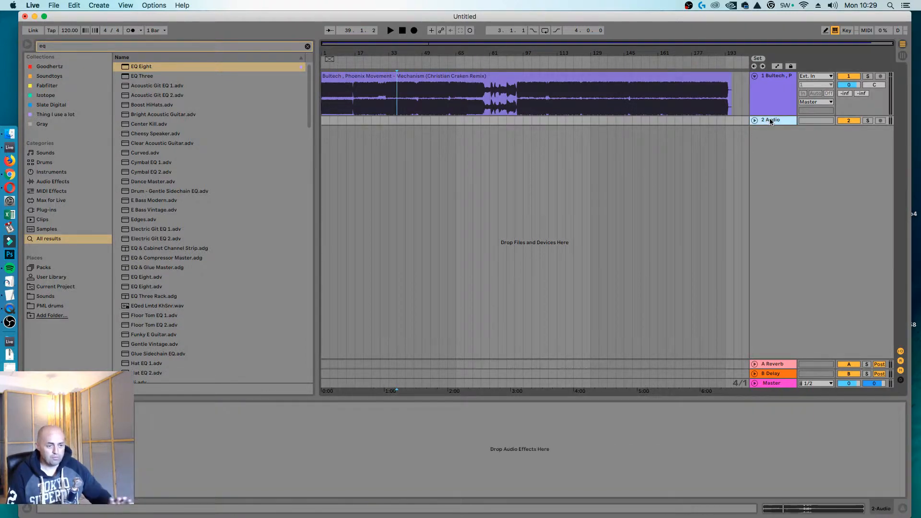
{"action": "key", "text": "Delete"}
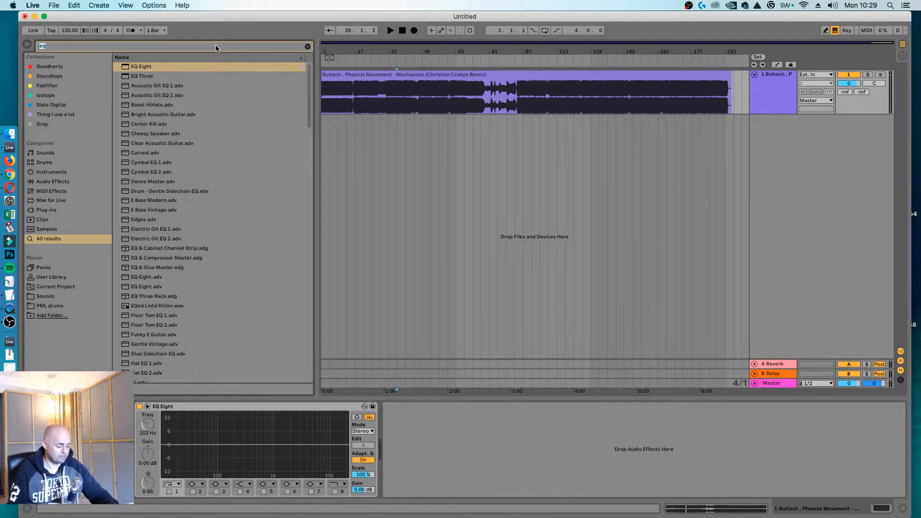
Search the browser for "serum", load the Serum instrument on a new track, and close its plug-in window
{"action": "type", "text": "serum"}
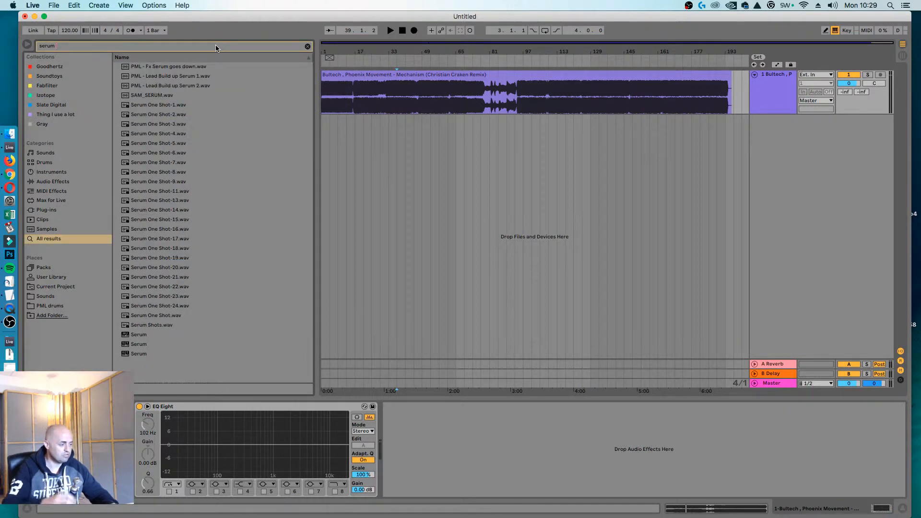
{"action": "left_click", "coordinate": [305, 57]}
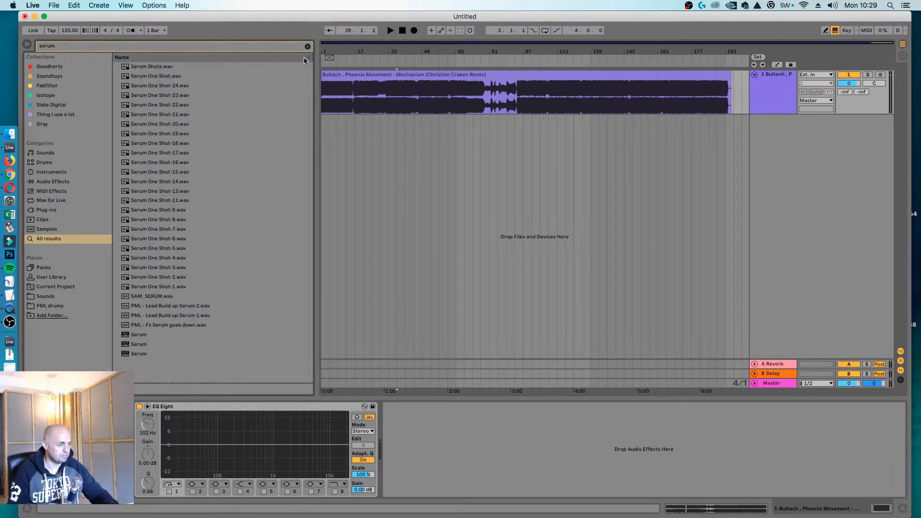
{"action": "left_click", "coordinate": [304, 57]}
{"action": "left_click", "coordinate": [304, 56]}
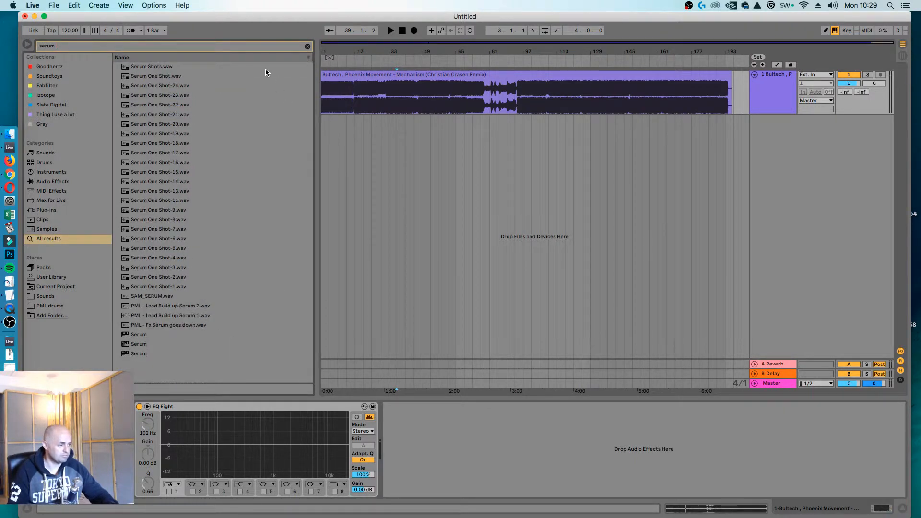
{"action": "left_click", "coordinate": [305, 55]}
{"action": "left_click_drag", "start_coordinate": [131, 352], "coordinate": [354, 202]}
{"action": "left_click_drag", "start_coordinate": [191, 42], "coordinate": [545, 54]}
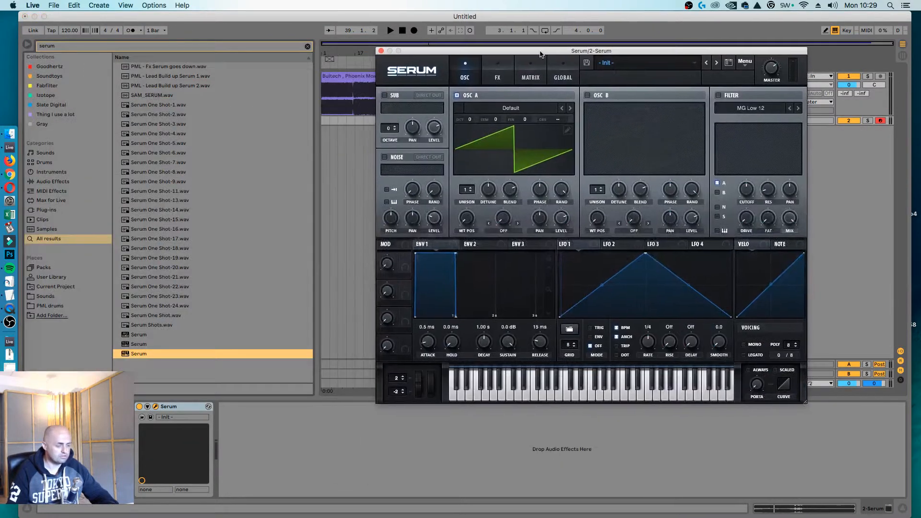
{"action": "left_click", "coordinate": [382, 51]}
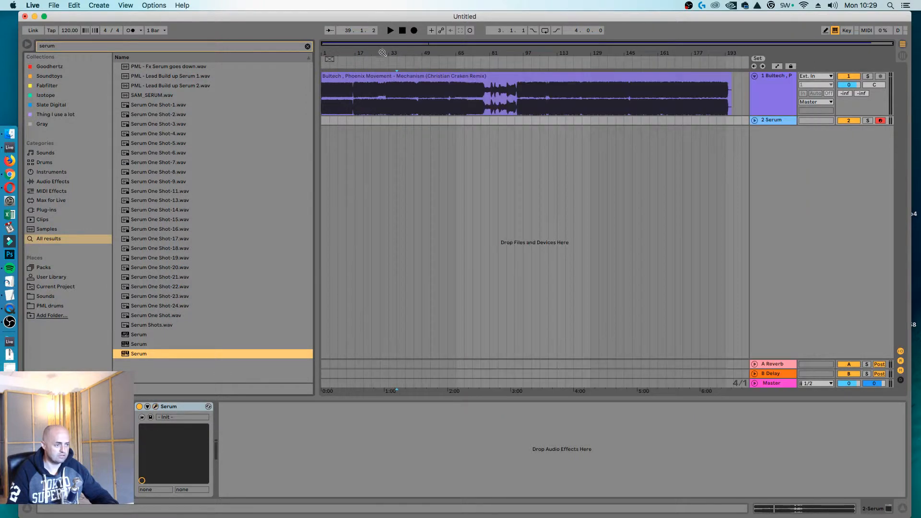
Create an empty MIDI clip on the Serum track from bar 17 to bar 33 and open it in the note editor
{"action": "left_click", "coordinate": [355, 119]}
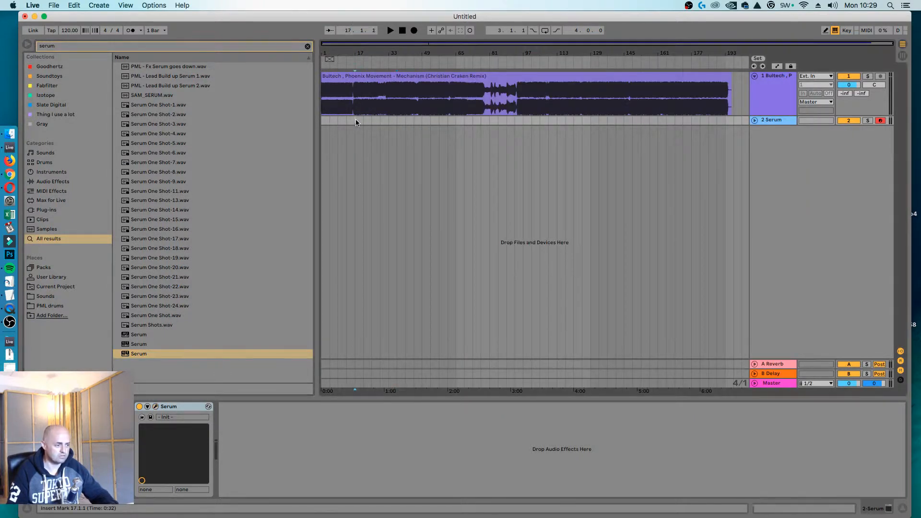
{"action": "key", "text": "space"}
{"action": "key", "text": "space"}
{"action": "left_click_drag", "start_coordinate": [355, 123], "coordinate": [384, 125]}
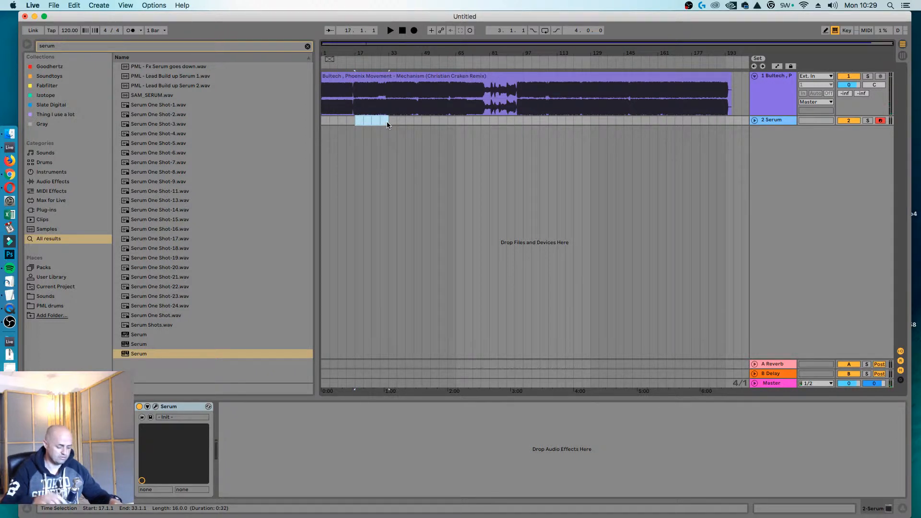
{"action": "double_click", "coordinate": [379, 122]}
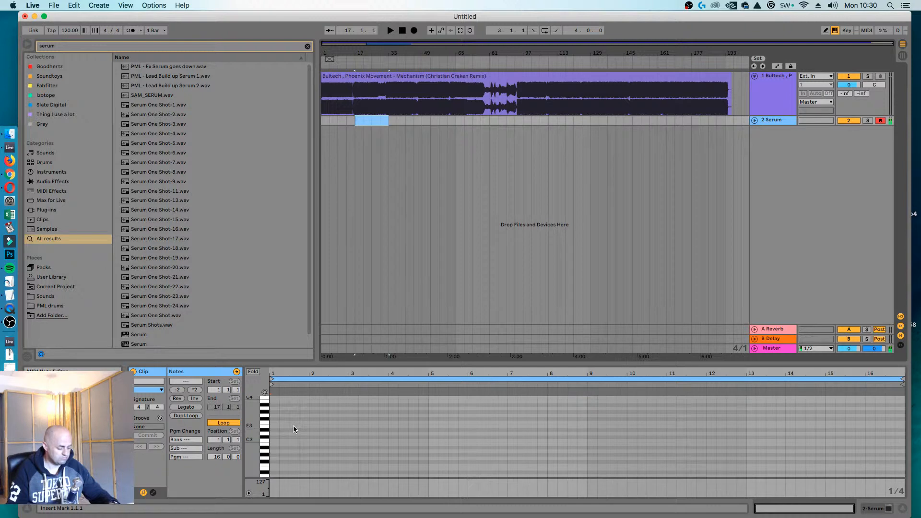
Enlarge the note editor, enter one D1 note spanning all 16 bars of the clip, and fold the editor to used notes
{"action": "key", "text": "z"}
{"action": "key", "text": "z"}
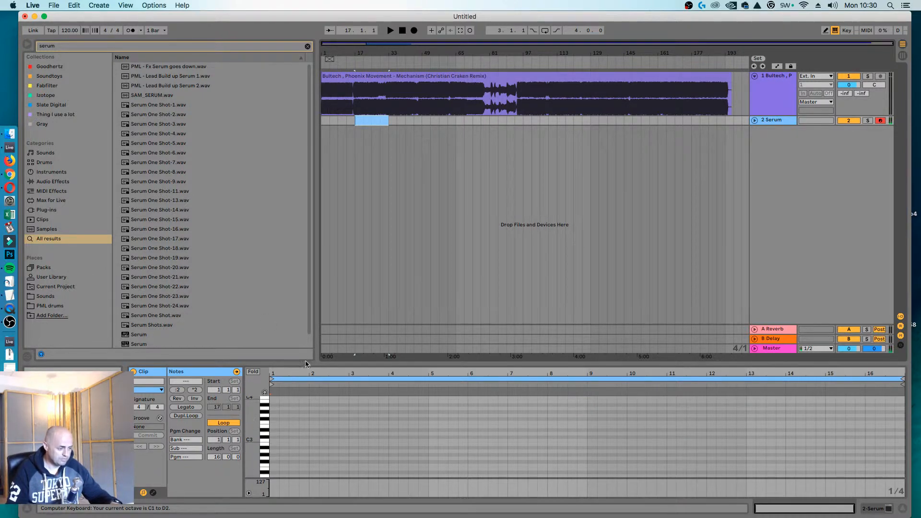
{"action": "left_click_drag", "start_coordinate": [297, 364], "coordinate": [294, 243]}
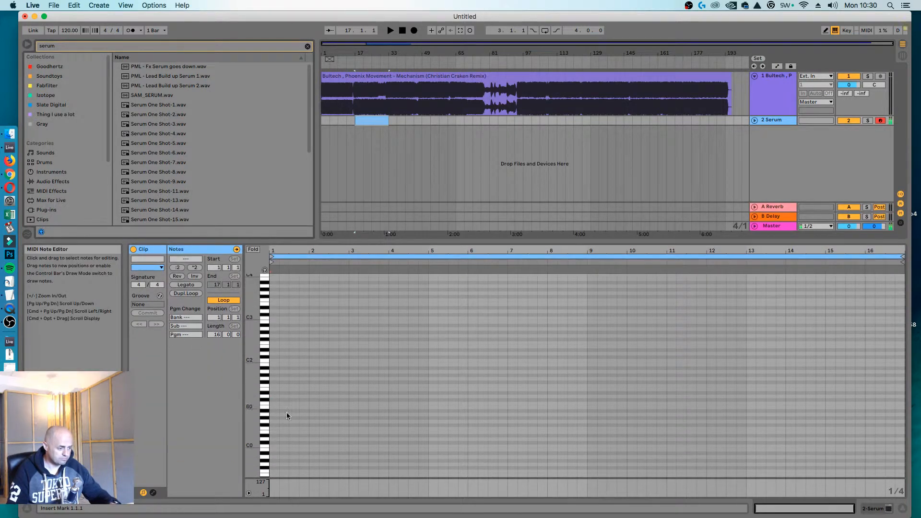
{"action": "mouse_move", "coordinate": [272, 396]}
{"action": "left_mouse_down"}
{"action": "mouse_move", "coordinate": [887, 396]}
{"action": "mouse_move", "coordinate": [783, 396]}
{"action": "mouse_move", "coordinate": [805, 390]}
{"action": "left_mouse_up"}
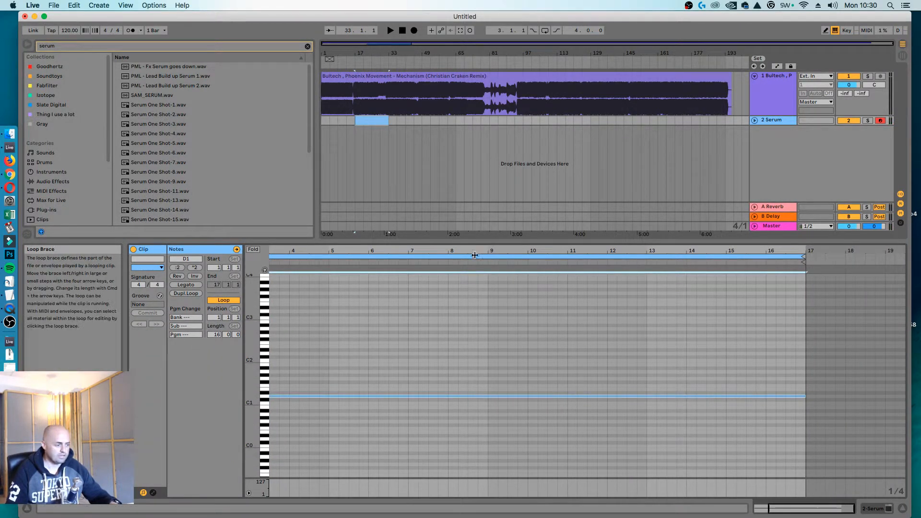
{"action": "left_click", "coordinate": [253, 250]}
{"action": "left_click_drag", "start_coordinate": [370, 251], "coordinate": [371, 288]}
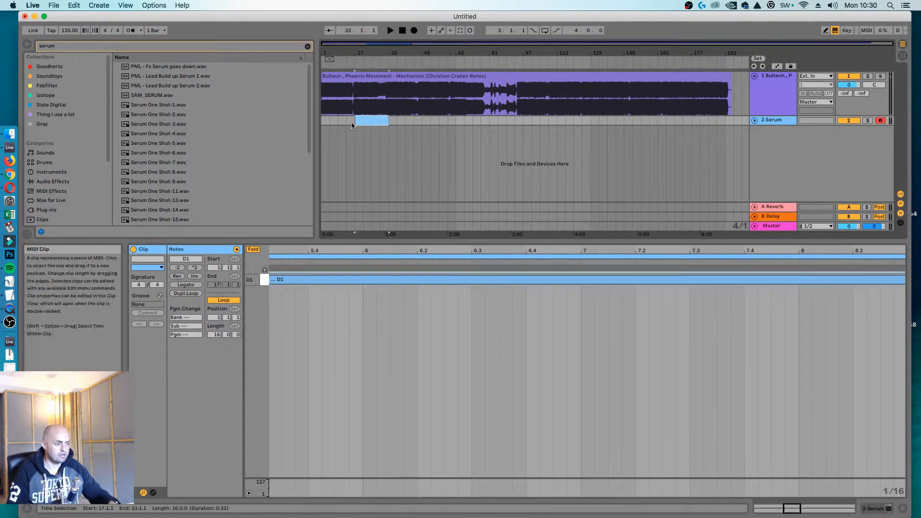
Loop the arrangement from bar 17 to bar 33 and mute the reference track
{"action": "left_click_drag", "start_coordinate": [355, 123], "coordinate": [378, 123]}
{"action": "left_click", "coordinate": [381, 121]}
{"action": "key", "text": "super+l"}
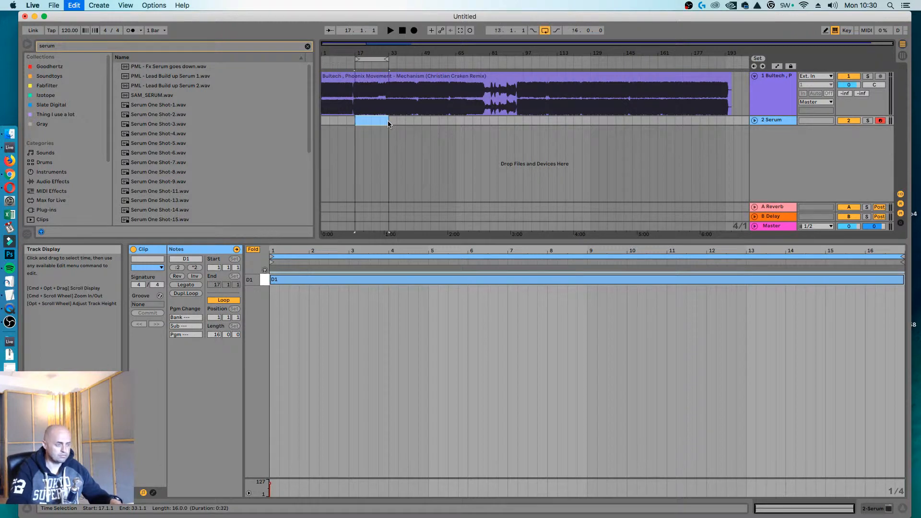
{"action": "left_click", "coordinate": [849, 76]}
Shrink the detail view to enlarge the arrangement and duplicate the Serum track with its clip
{"action": "left_click", "coordinate": [778, 120]}
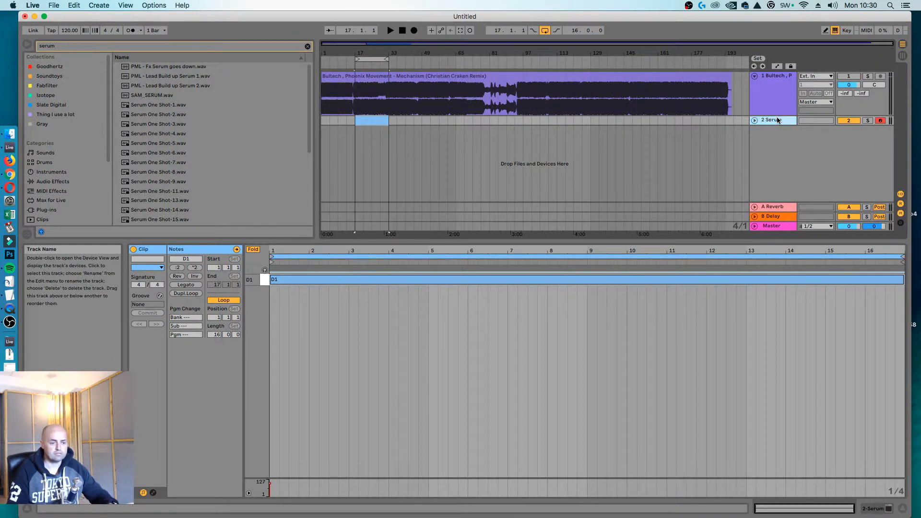
{"action": "left_click_drag", "start_coordinate": [699, 239], "coordinate": [694, 358]}
{"action": "key", "text": "super+d"}
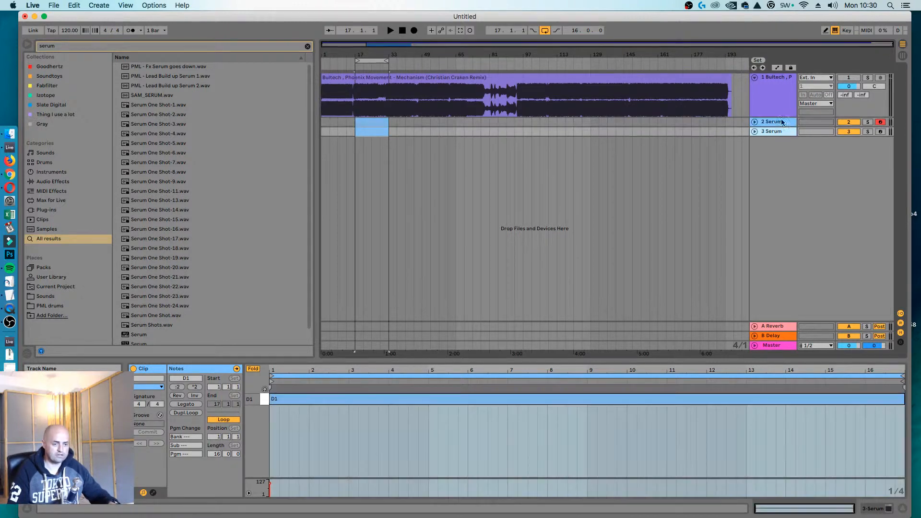
{"action": "left_click", "coordinate": [766, 121]}
{"action": "key", "text": "super+t"}
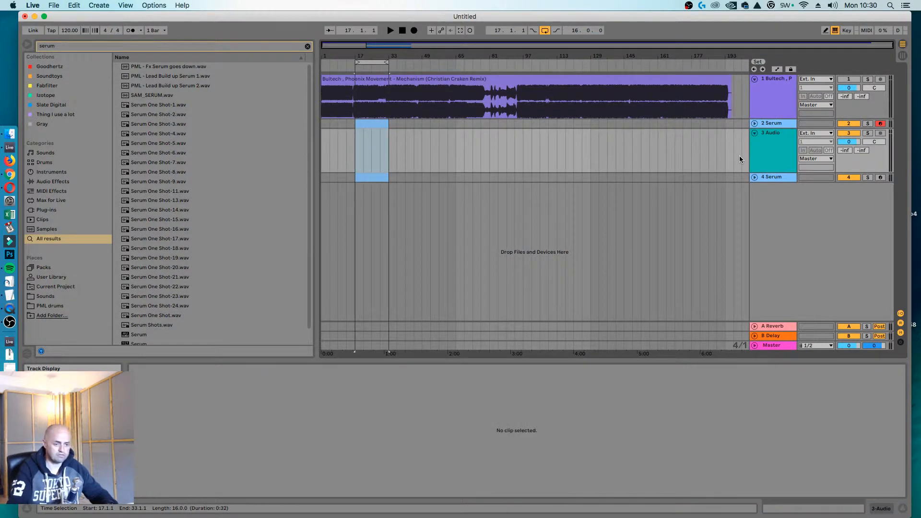
{"action": "left_click", "coordinate": [767, 137]}
{"action": "key", "text": "BackSpace"}
Rename the first Serum track "Trop" and its duplicate "Botrom"
{"action": "left_click", "coordinate": [768, 122]}
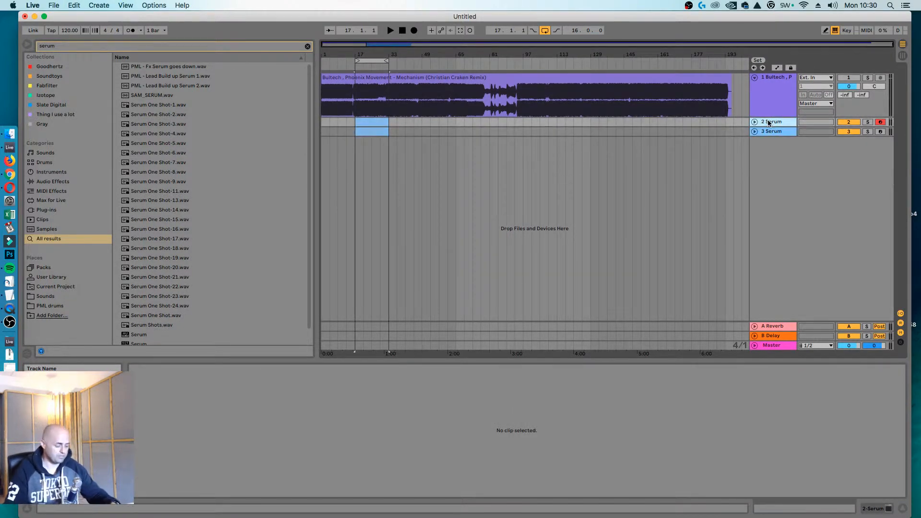
{"action": "key", "text": "super+r"}
{"action": "type", "text": "Trop"}
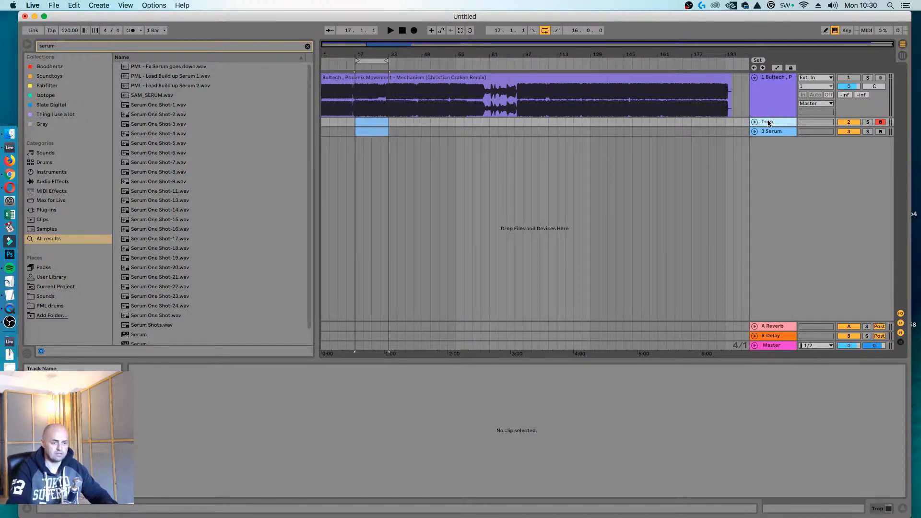
{"action": "left_click", "coordinate": [784, 133]}
{"action": "key", "text": "super+r"}
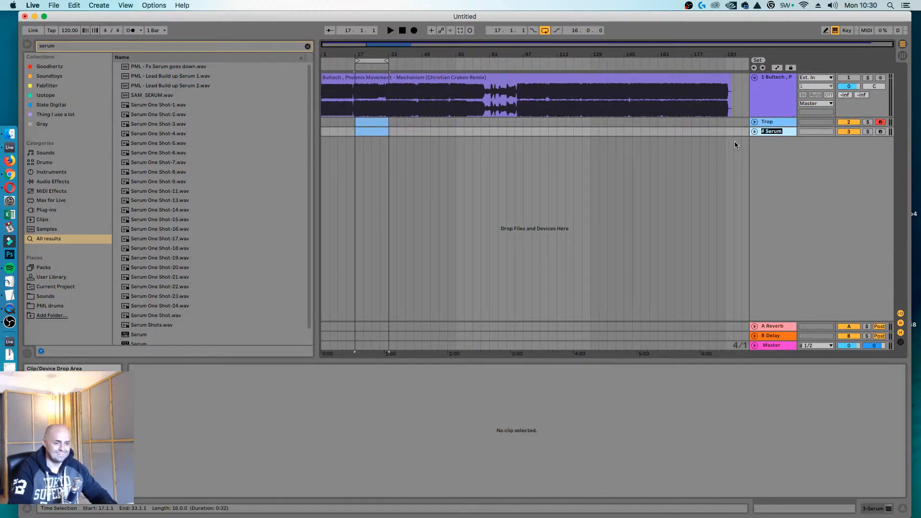
{"action": "type", "text": "Borr"}
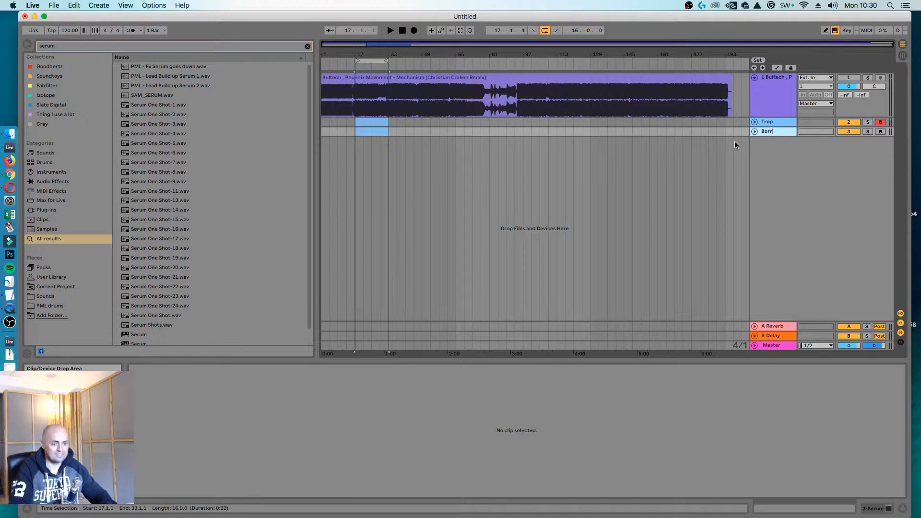
{"action": "key", "text": "BackSpace"}
{"action": "key", "text": "BackSpace"}
{"action": "type", "text": "trom"}
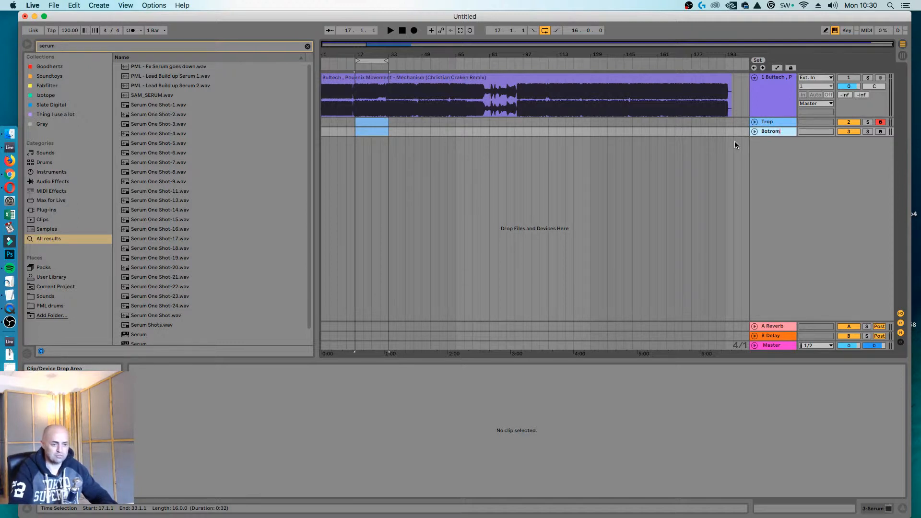
{"action": "key", "text": "Return"}
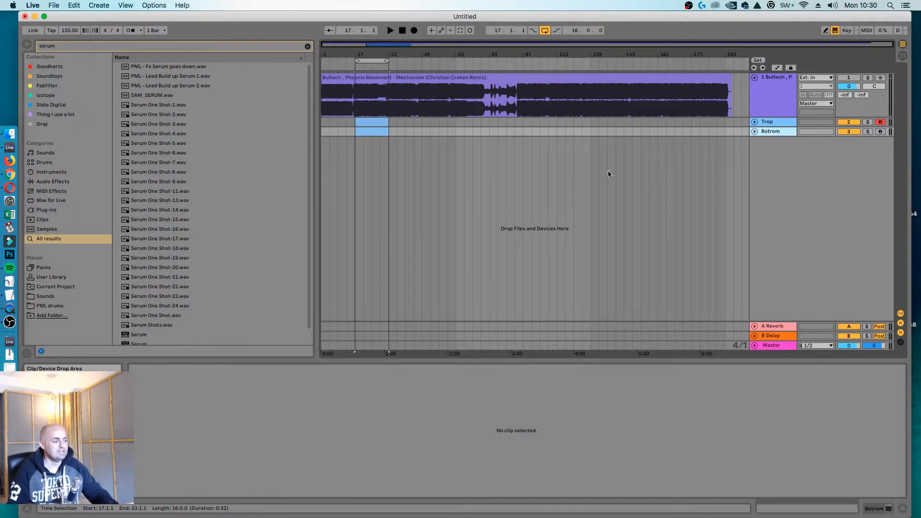
Search the browser for "eq", add EQ Eight to the Botrom track, and mute the Trop track
{"action": "left_click", "coordinate": [157, 46]}
{"action": "type", "text": "eq"}
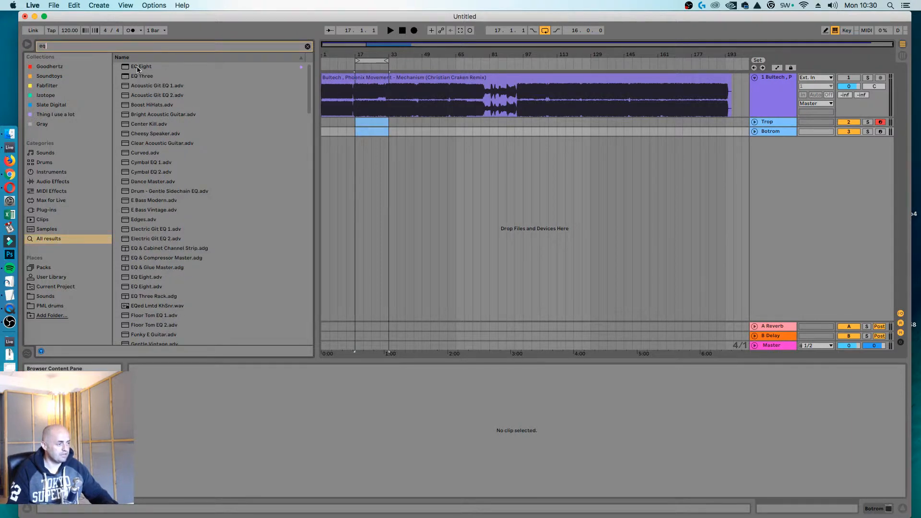
{"action": "left_click_drag", "start_coordinate": [138, 69], "coordinate": [855, 133]}
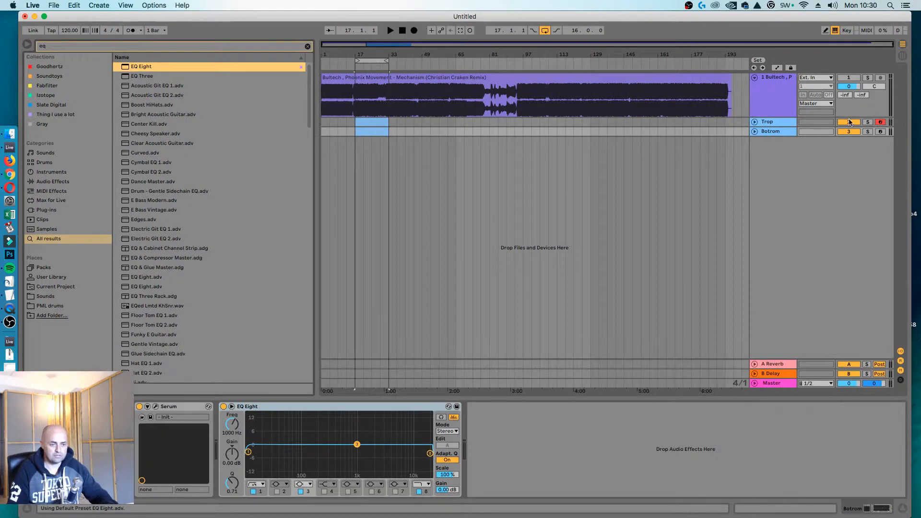
{"action": "left_click", "coordinate": [755, 132]}
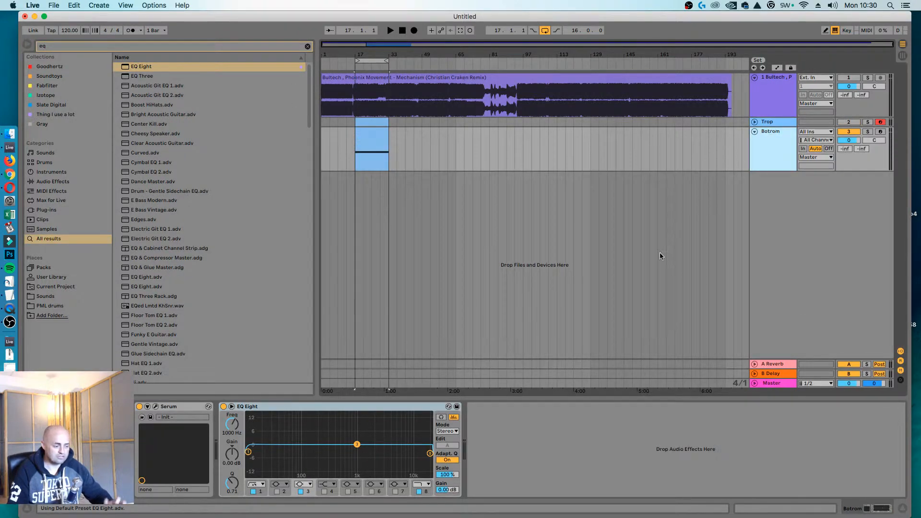
Deactivate EQ Eight bands 1 and 3 on Botrom and lower the band 8 high-cut to 75.8 Hz during playback
{"action": "left_click", "coordinate": [253, 491]}
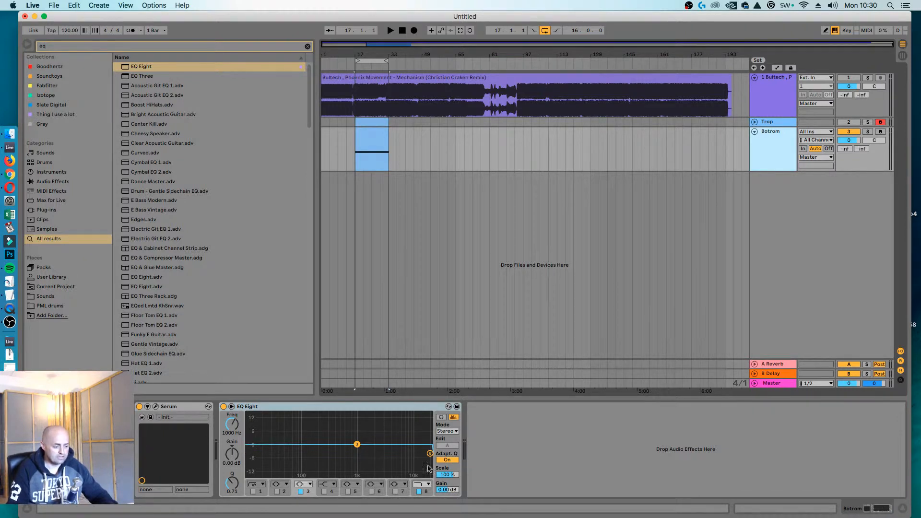
{"action": "left_click", "coordinate": [301, 491]}
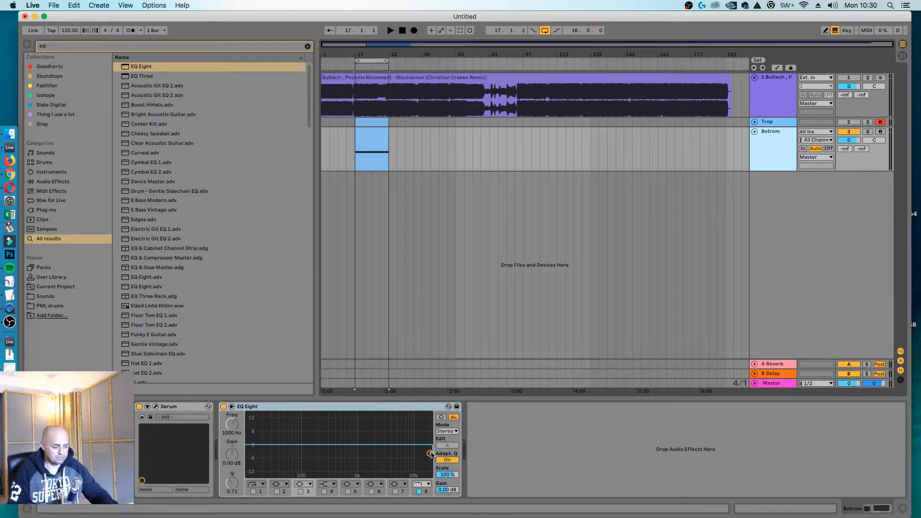
{"action": "key", "text": "space"}
{"action": "left_click_drag", "start_coordinate": [431, 454], "coordinate": [296, 452]}
{"action": "key", "text": "space"}
In Botrom's Serum, enable the sine sub oscillator with direct out at octave -1, audition it, and close the plug-in window
{"action": "left_click", "coordinate": [155, 406]}
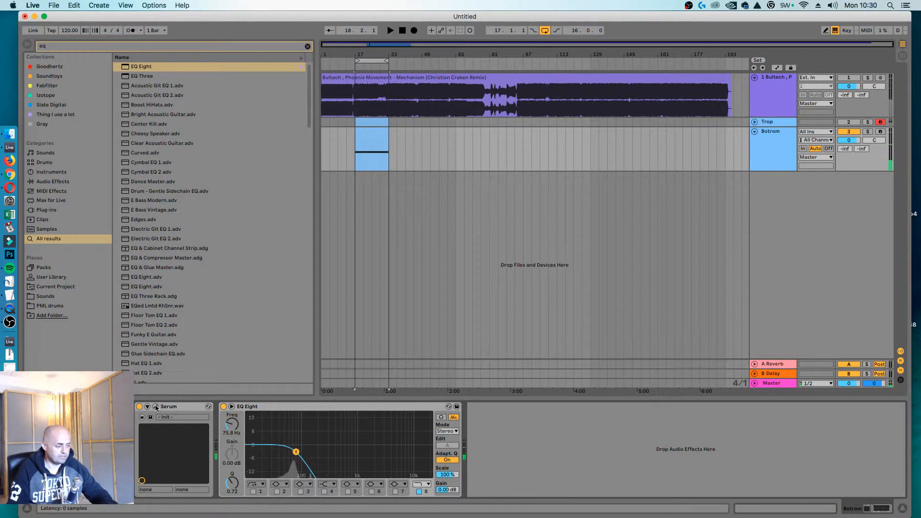
{"action": "left_click", "coordinate": [418, 110]}
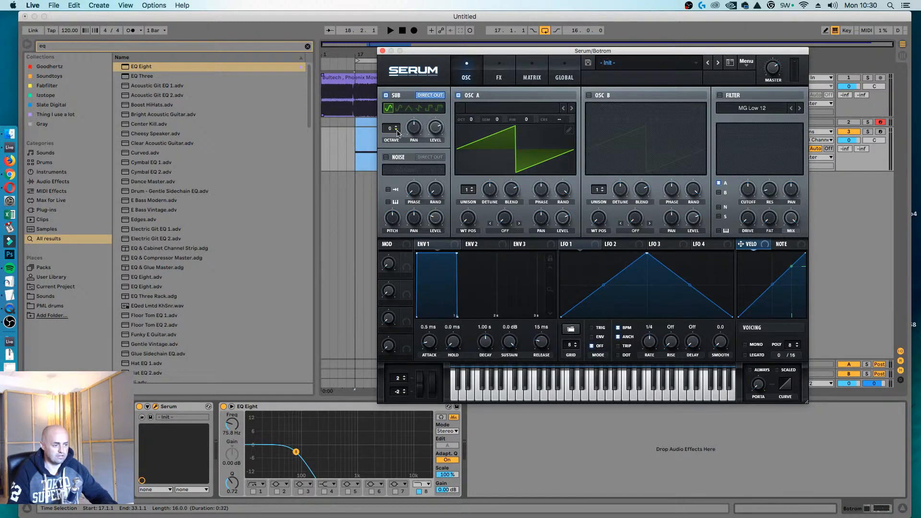
{"action": "key", "text": "space"}
{"action": "left_click_drag", "start_coordinate": [435, 131], "coordinate": [438, 200]}
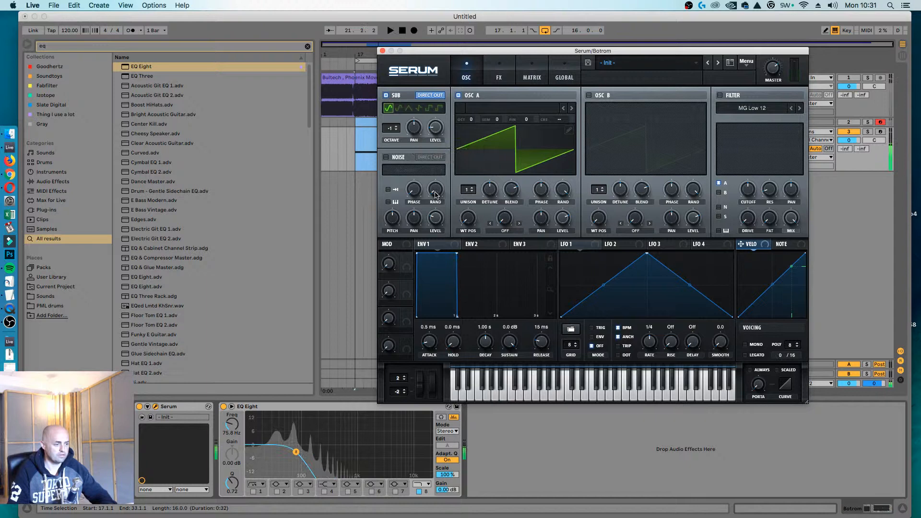
{"action": "left_click", "coordinate": [383, 50]}
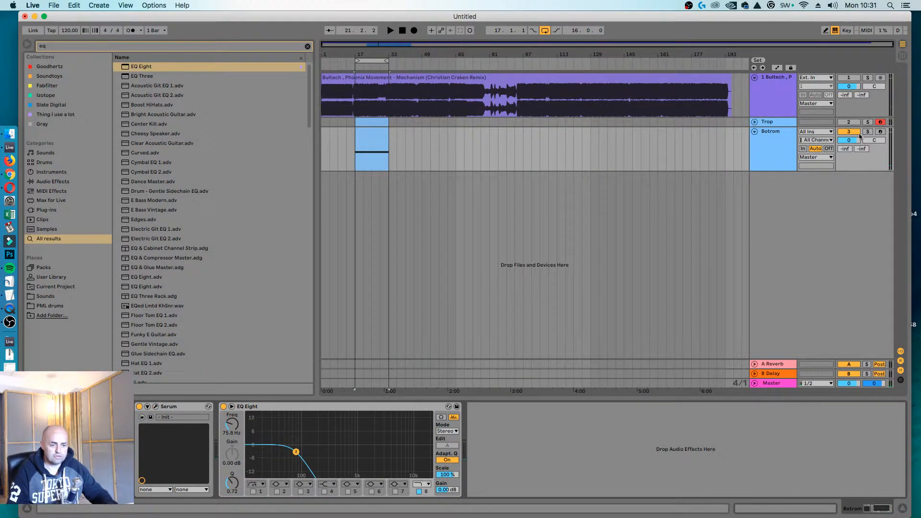
Mute and fold the Botrom track, unfold Trop, and add EQ Eight to it
{"action": "left_click", "coordinate": [850, 132]}
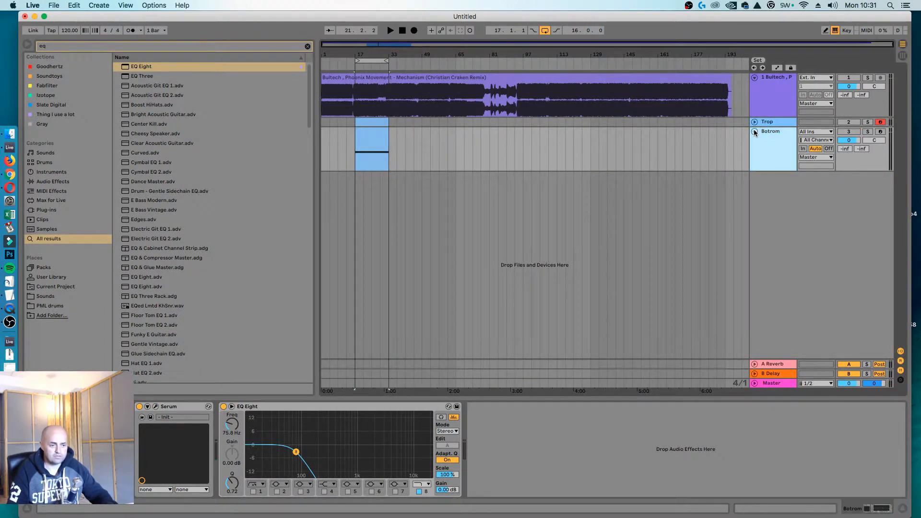
{"action": "left_click", "coordinate": [754, 132]}
{"action": "left_click", "coordinate": [755, 122]}
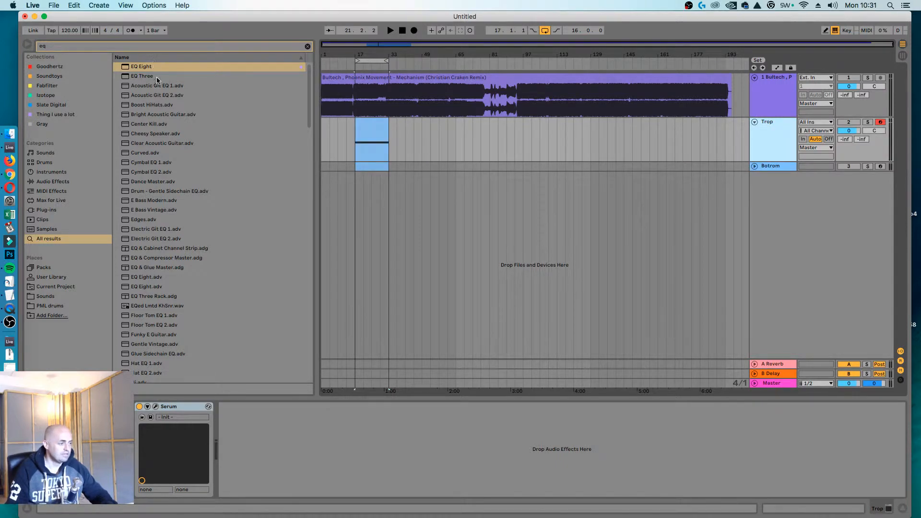
{"action": "left_click_drag", "start_coordinate": [149, 68], "coordinate": [304, 455]}
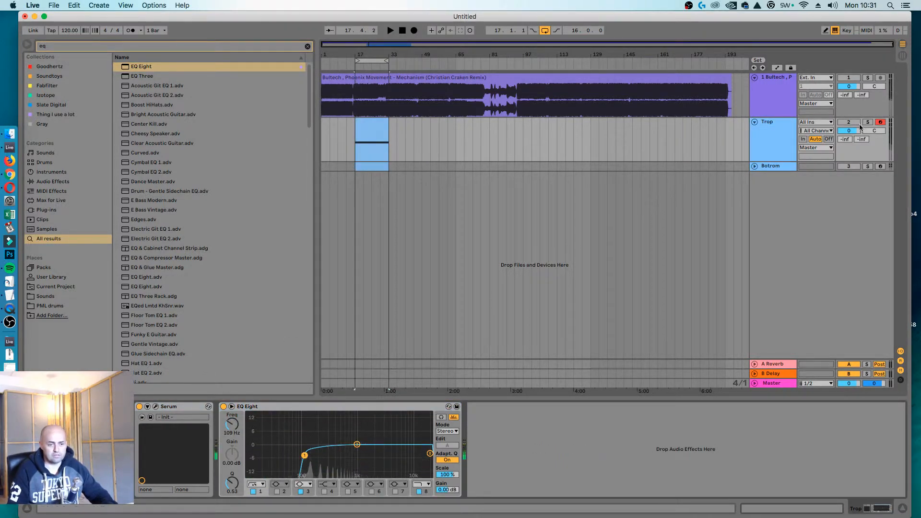
Set Trop's EQ Eight band 1 low cut to 114 Hz while auditioning the track, and deactivate bands 3 and 8
{"action": "key", "text": "space"}
{"action": "key", "text": "space"}
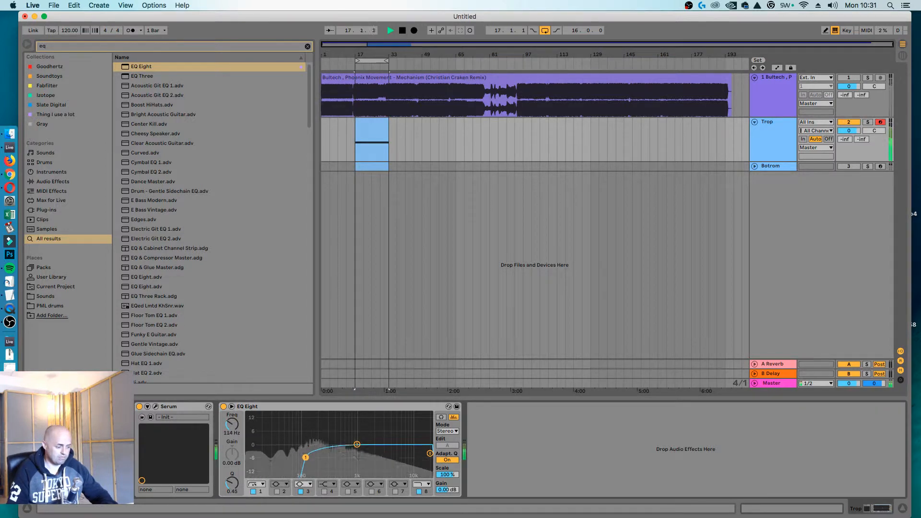
{"action": "left_click_drag", "start_coordinate": [307, 456], "coordinate": [307, 458]}
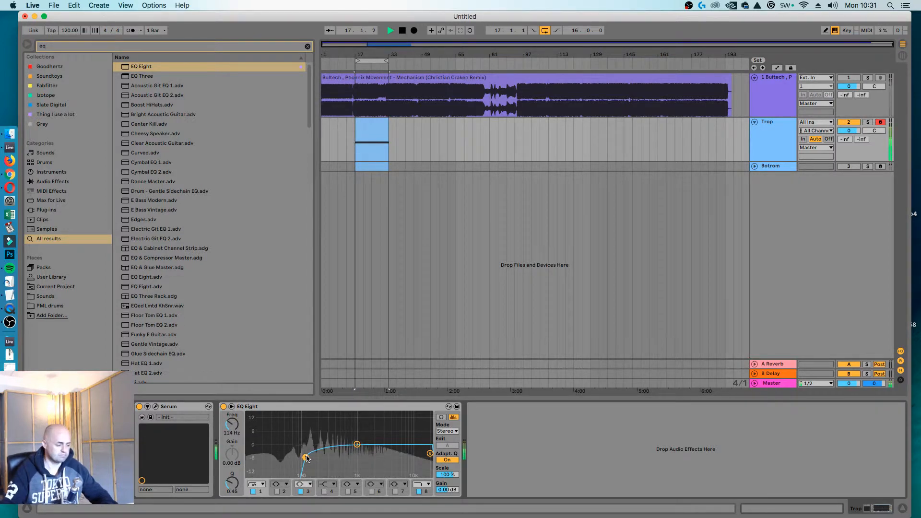
{"action": "left_click", "coordinate": [301, 491]}
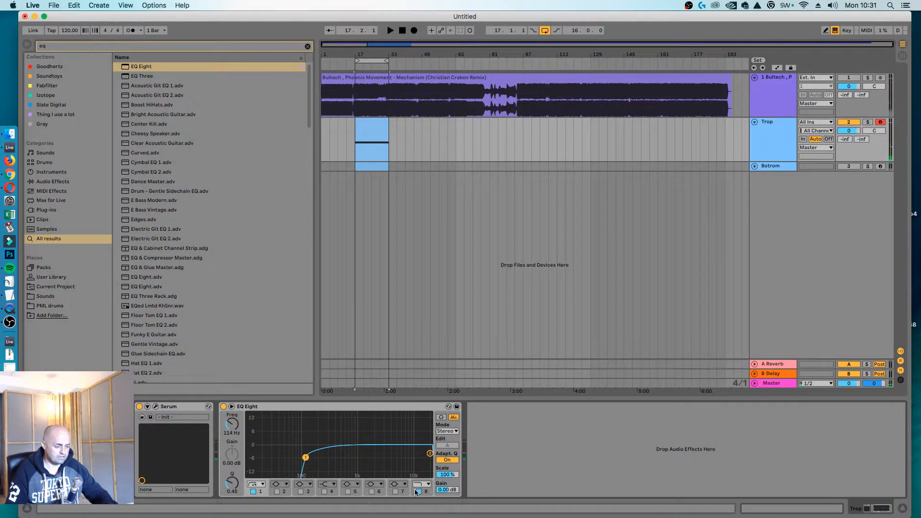
{"action": "key", "text": "space"}
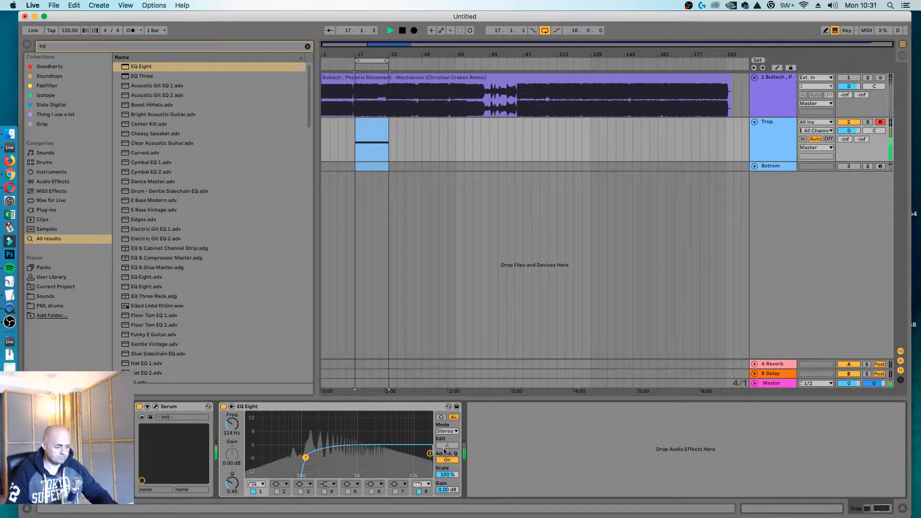
{"action": "mouse_move", "coordinate": [430, 454]}
{"action": "left_mouse_down"}
{"action": "mouse_move", "coordinate": [329, 453]}
{"action": "mouse_move", "coordinate": [430, 454]}
{"action": "left_mouse_up"}
{"action": "key", "text": "space"}
{"action": "left_click", "coordinate": [419, 491]}
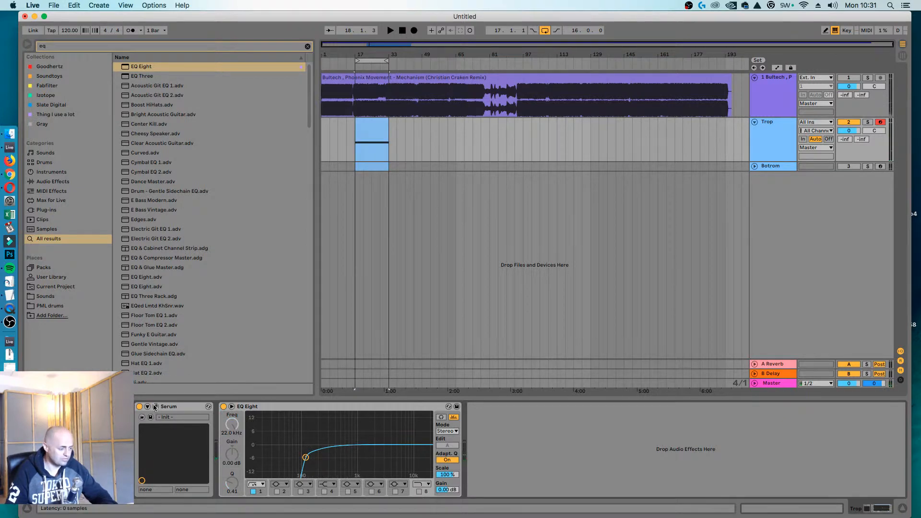
In Trop's Serum, enable the filter with type MG Low 24 and set its cutoff to about 253 Hz during playback
{"action": "left_click", "coordinate": [155, 406]}
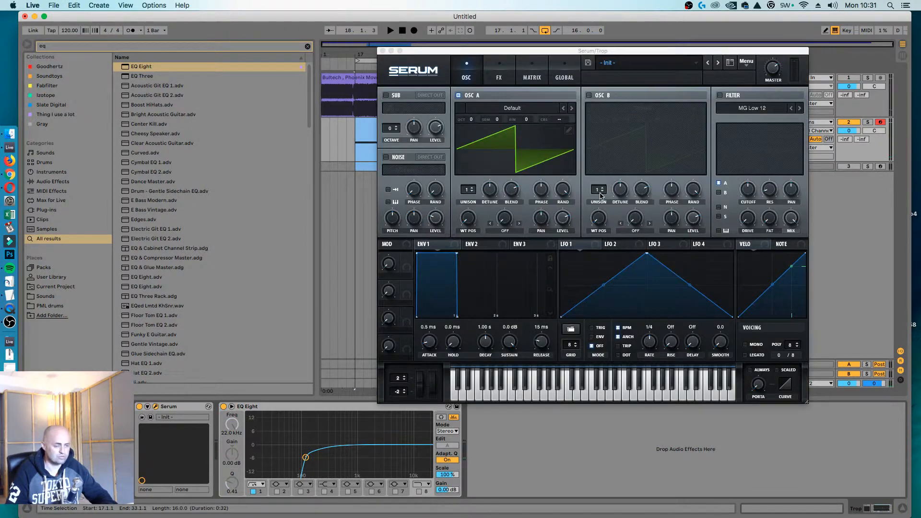
{"action": "left_click", "coordinate": [799, 108]}
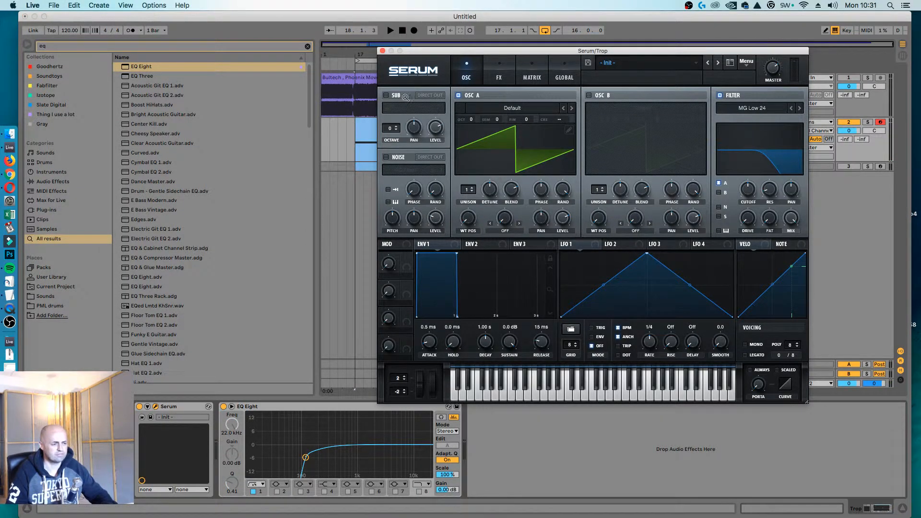
{"action": "key", "text": "space"}
{"action": "left_click_drag", "start_coordinate": [748, 190], "coordinate": [751, 197]}
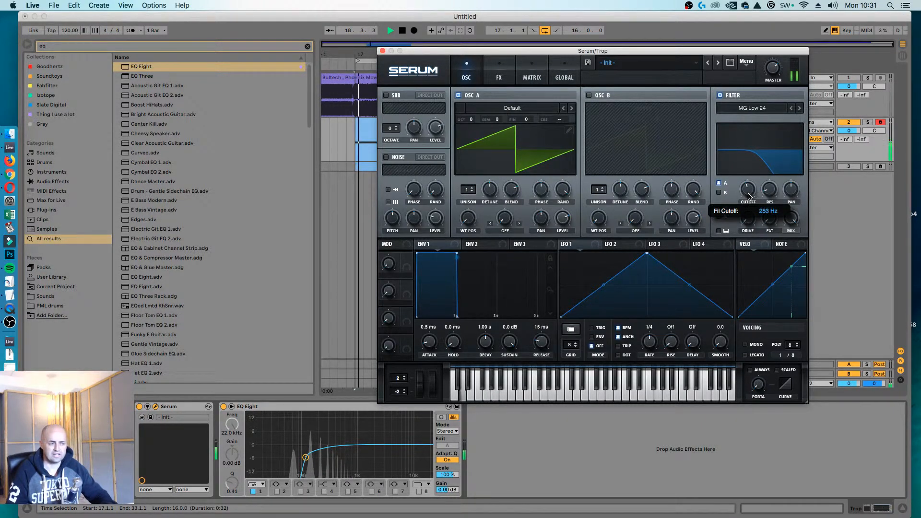
{"action": "key", "text": "space"}
Solo the reference track from bar 5 to compare its sound and spectrum
{"action": "key", "text": "space"}
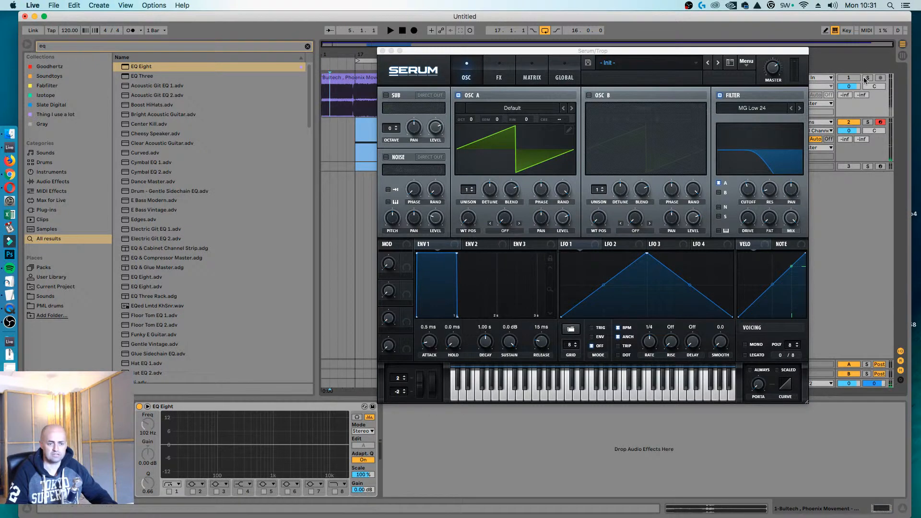
{"action": "left_click", "coordinate": [867, 78]}
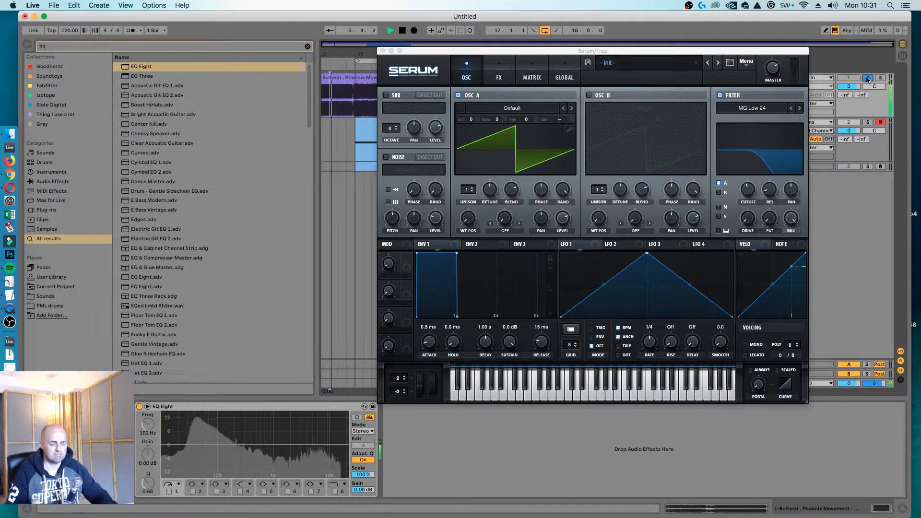
{"action": "left_click", "coordinate": [868, 78]}
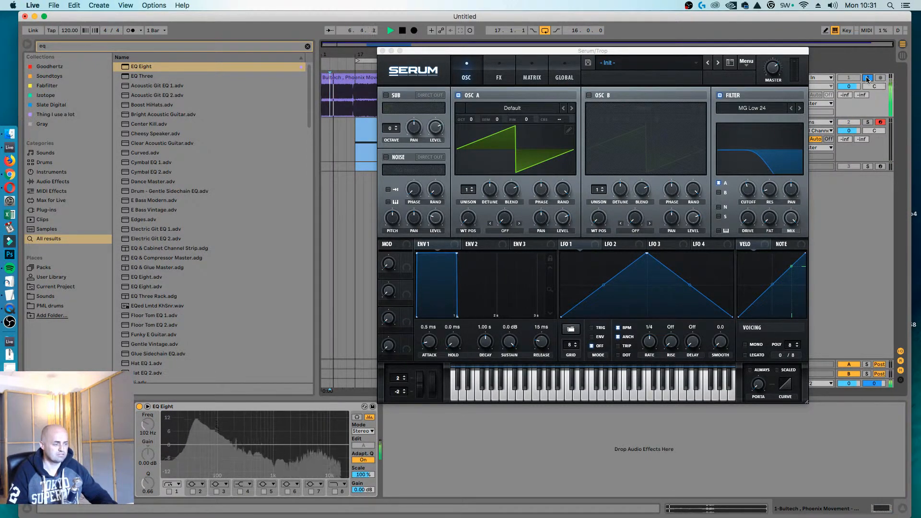
Play the Trop bass from bar 17 to audition it, and close its Serum window
{"action": "left_click", "coordinate": [353, 139]}
{"action": "key", "text": "space"}
{"action": "key", "text": "space"}
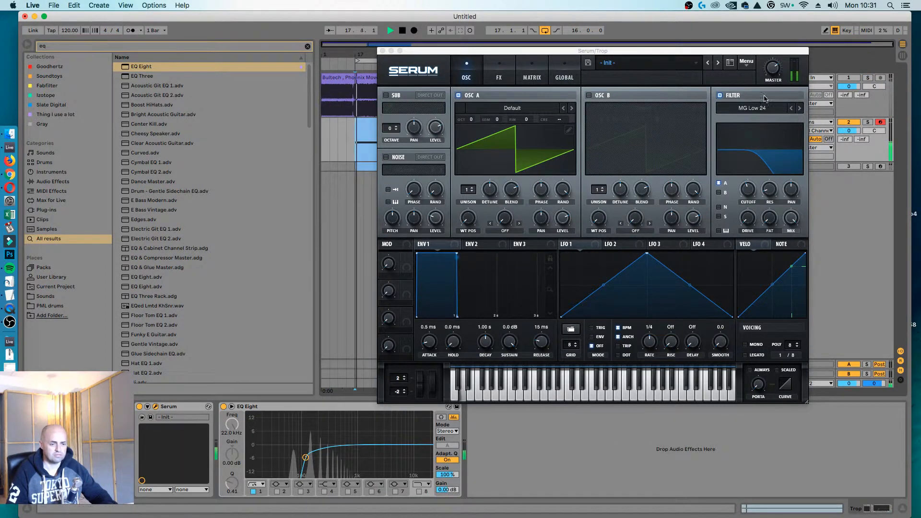
{"action": "left_click", "coordinate": [747, 194]}
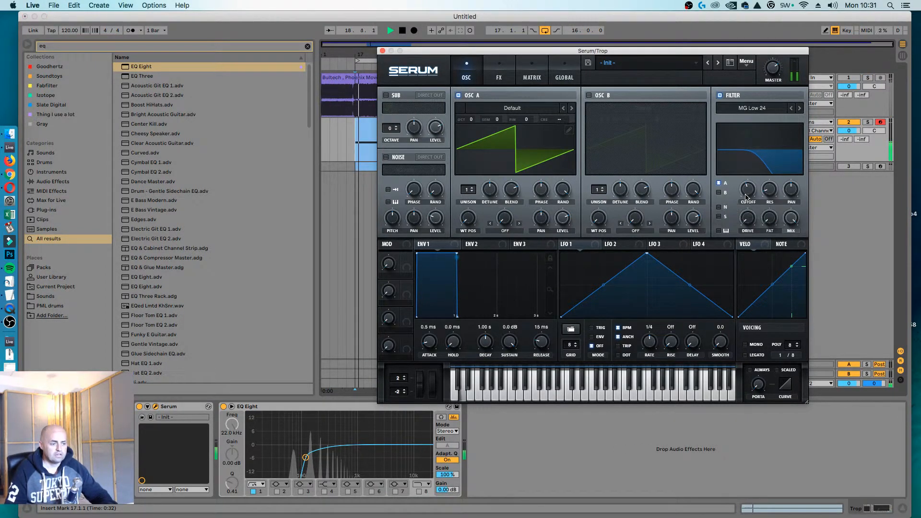
{"action": "key", "text": "space"}
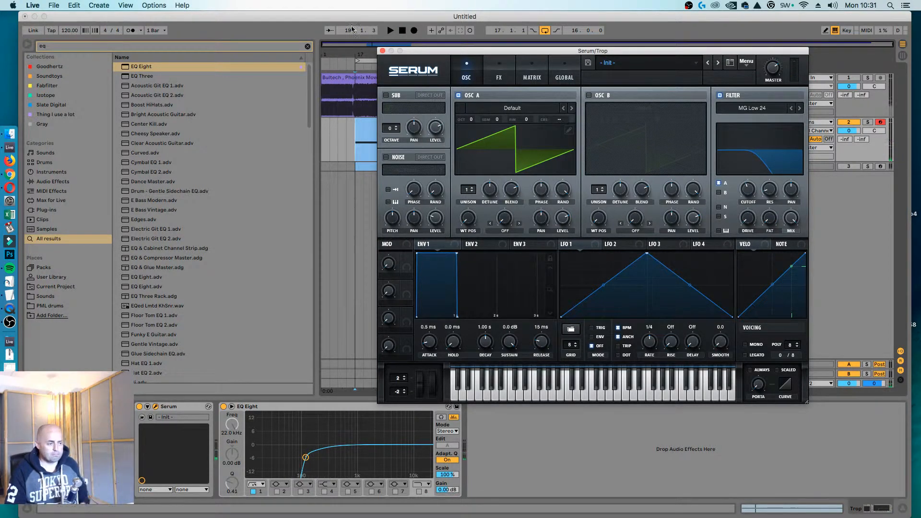
{"action": "left_click", "coordinate": [382, 51]}
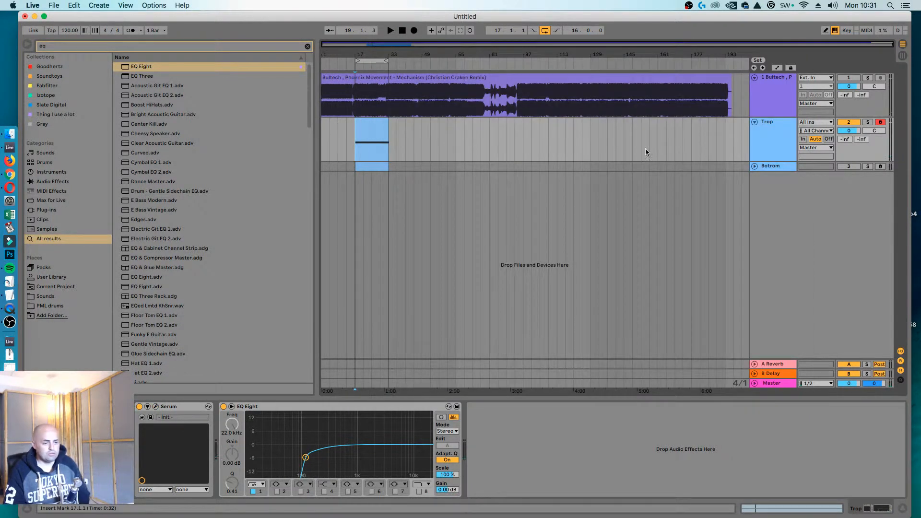
Unfold the Botrom track, mute Trop, and lower Botrom's volume to -inf dB while leaving Botrom muted
{"action": "left_click", "coordinate": [755, 166]}
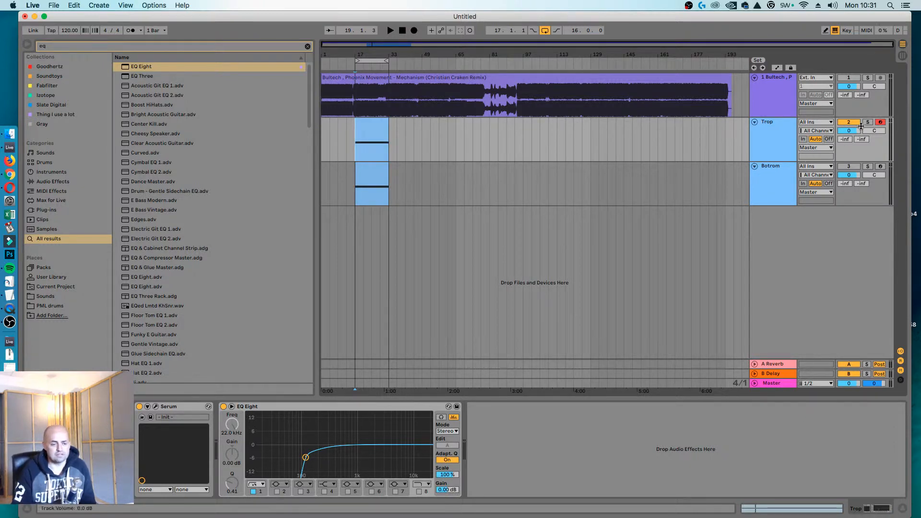
{"action": "left_click", "coordinate": [853, 167]}
{"action": "left_click", "coordinate": [846, 122]}
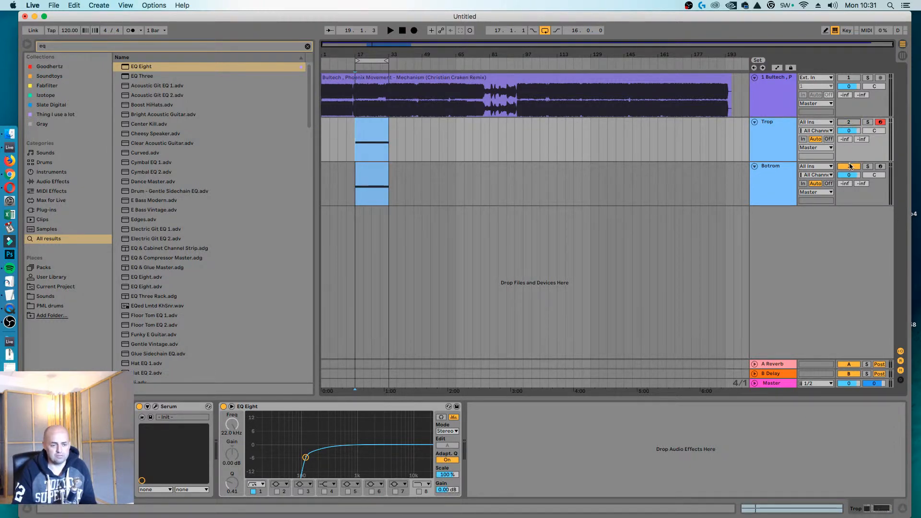
{"action": "left_click", "coordinate": [850, 167]}
{"action": "left_click", "coordinate": [789, 140]}
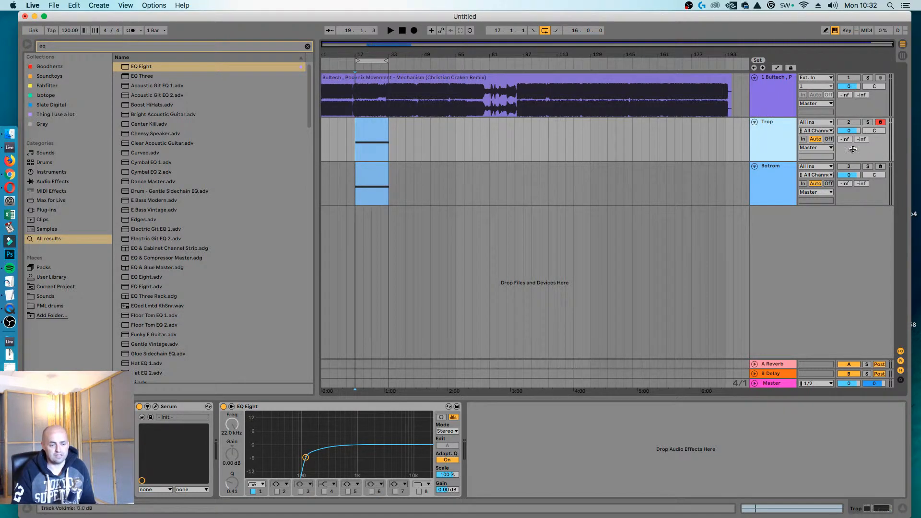
{"action": "left_click_drag", "start_coordinate": [847, 175], "coordinate": [848, 249]}
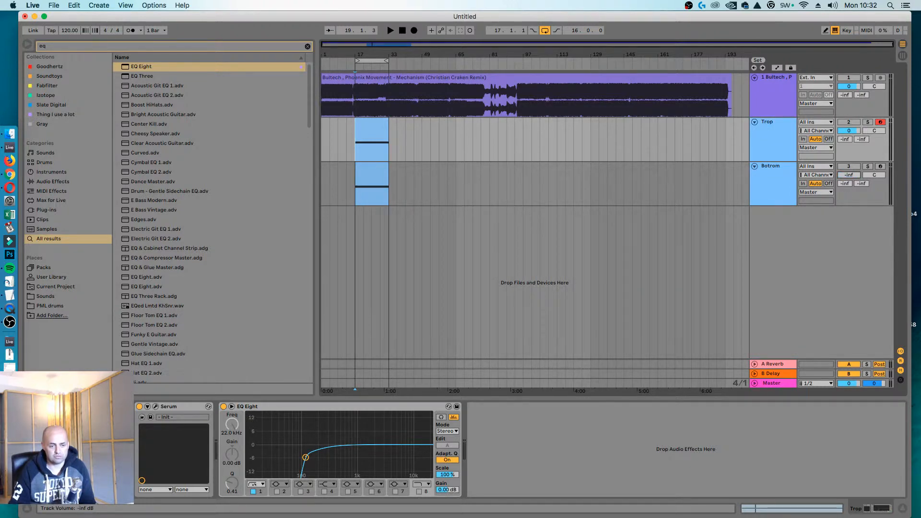
Rename the Botrom track as Sub layer
{"action": "left_click", "coordinate": [774, 170]}
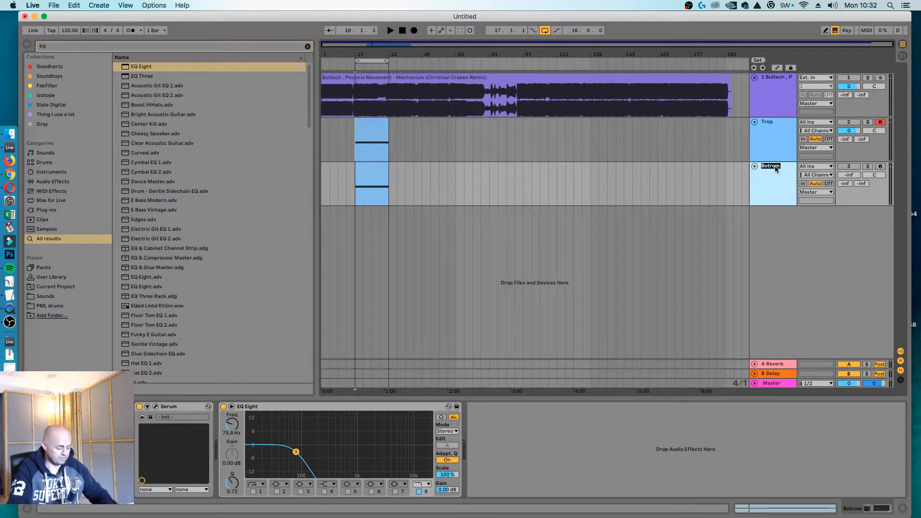
{"action": "type", "text": "Sub layer"}
{"action": "key", "text": "Return"}
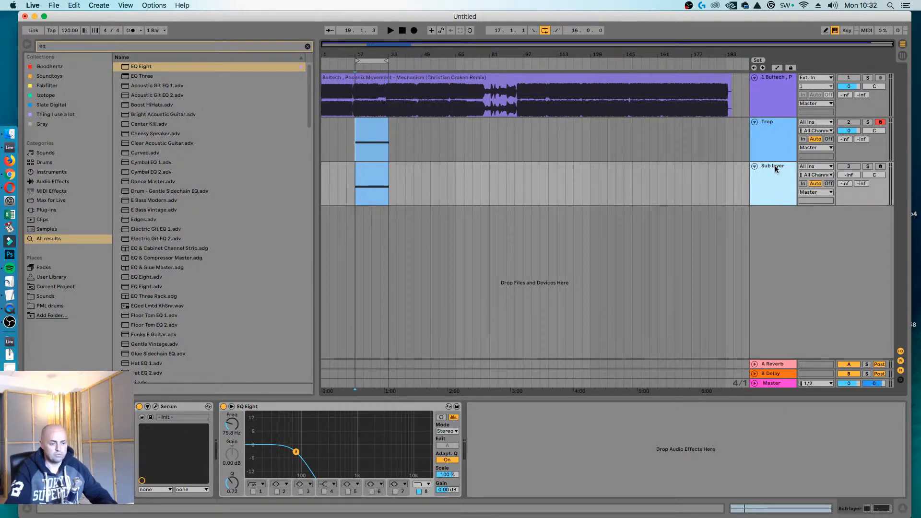
Lower the Trop track's volume to -inf dB and unmute the track
{"action": "left_click", "coordinate": [851, 176]}
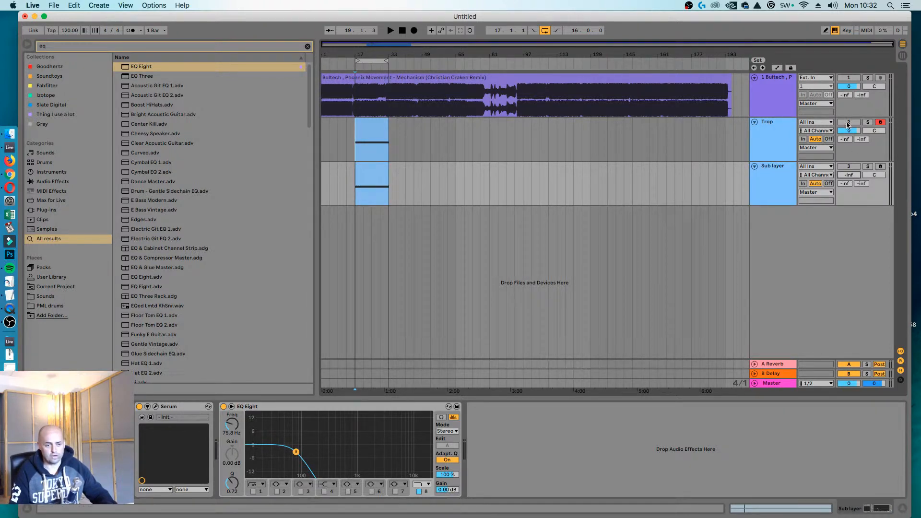
{"action": "left_click_drag", "start_coordinate": [848, 130], "coordinate": [848, 192]}
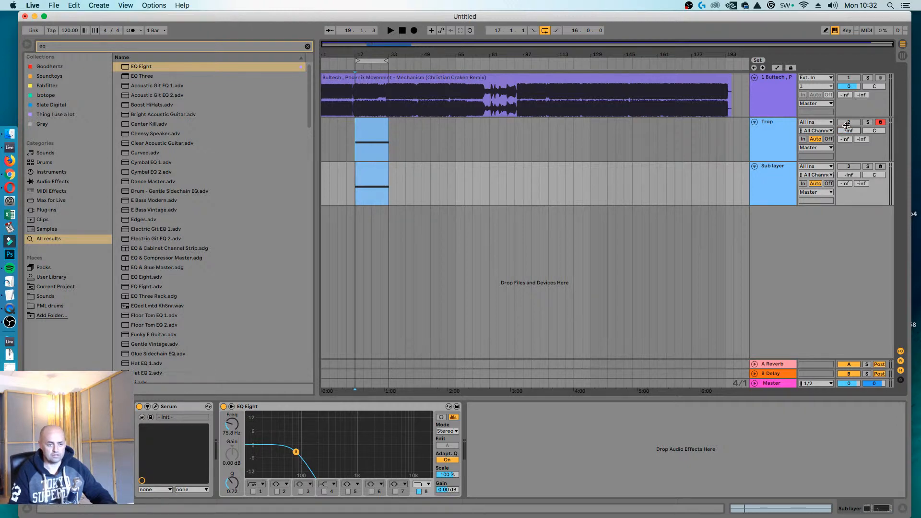
{"action": "left_click", "coordinate": [847, 123]}
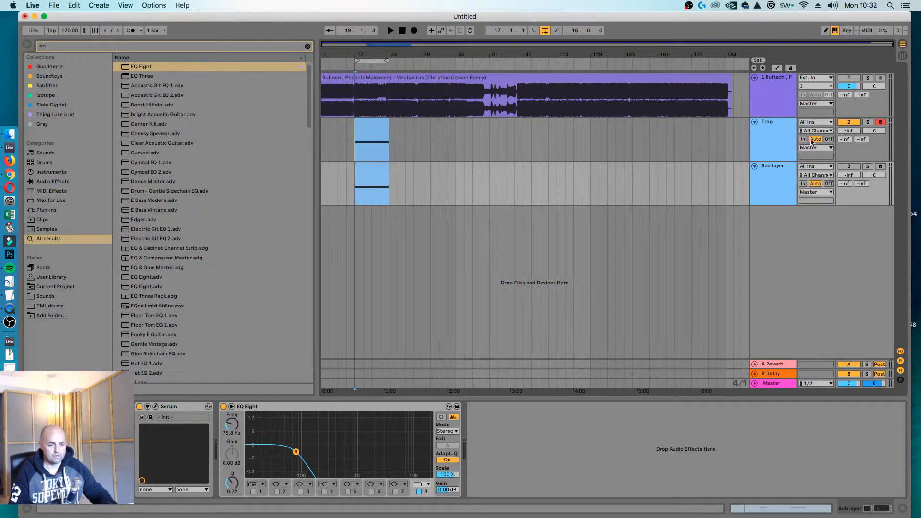
Find Drum Rack in the browser and load it onto a new track
{"action": "left_click", "coordinate": [176, 46]}
{"action": "type", "text": "drum rack"}
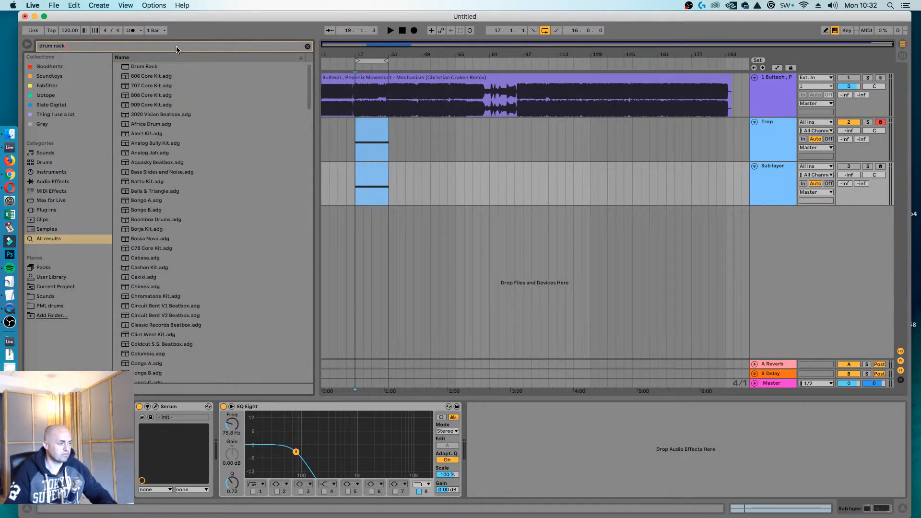
{"action": "key", "text": "Down"}
{"action": "key", "text": "Return"}
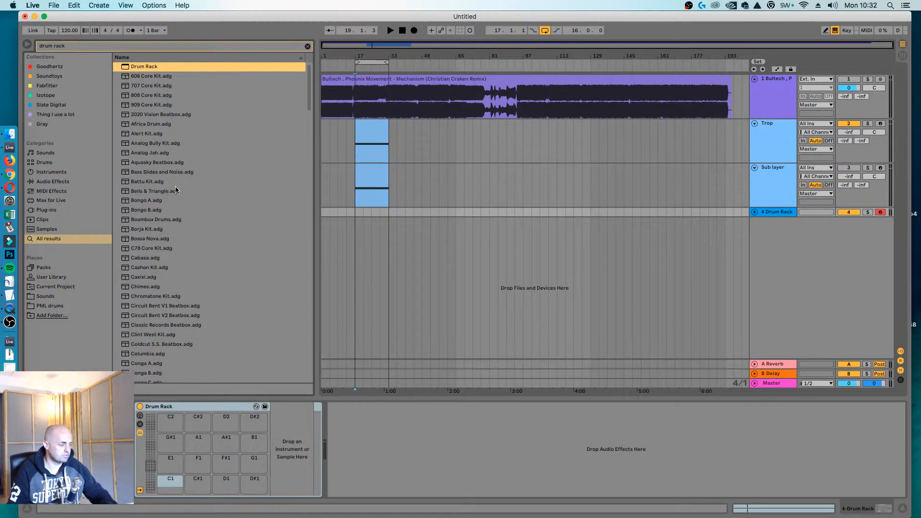
Clear the browser search and open the 01_KICK folder of Deep Premium Vol. 2.12 in PML drums
{"action": "left_click", "coordinate": [50, 306]}
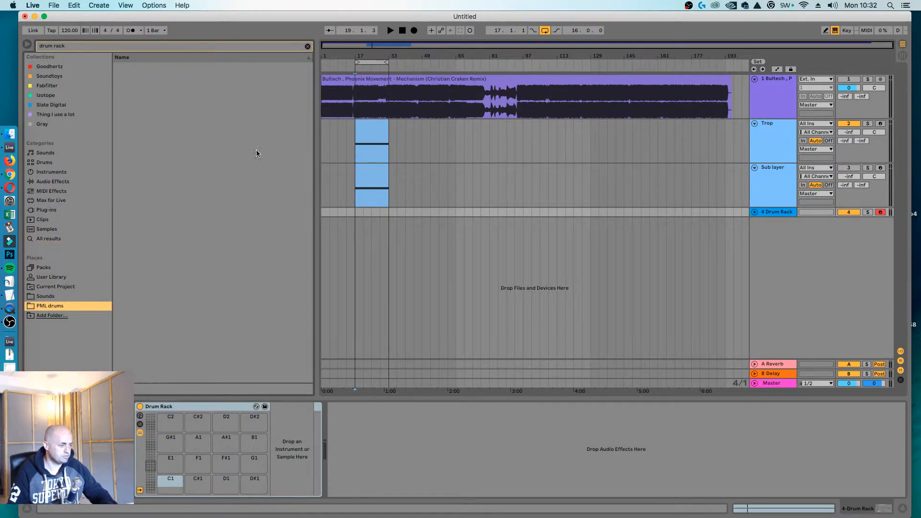
{"action": "left_click", "coordinate": [307, 47]}
{"action": "left_click", "coordinate": [117, 76]}
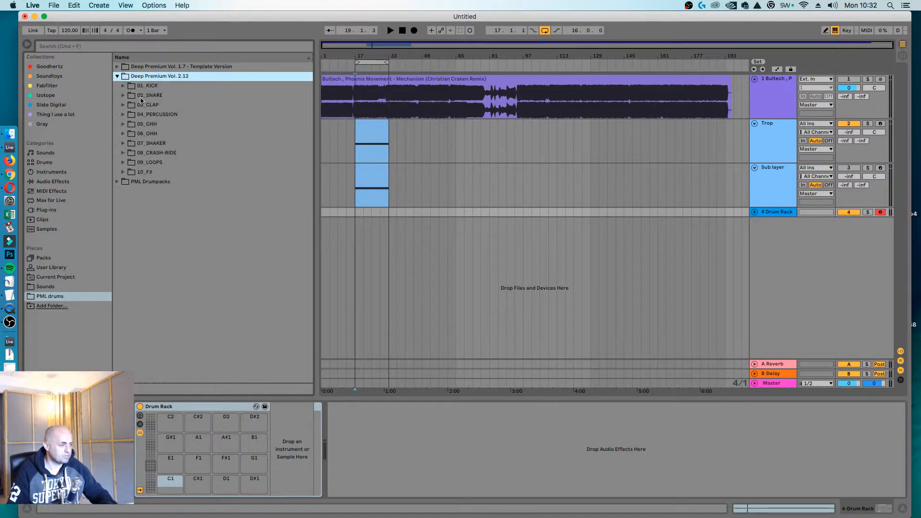
{"action": "left_click", "coordinate": [124, 85]}
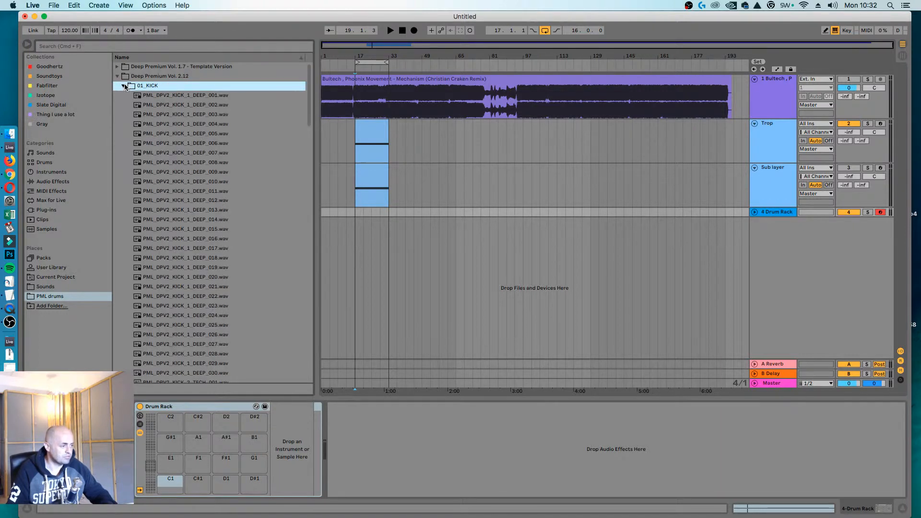
Audition the deep kick samples and load PML_DPV2_KICK_1_DEEP_008.wav onto the Drum Rack's C2 pad
{"action": "left_click", "coordinate": [184, 95]}
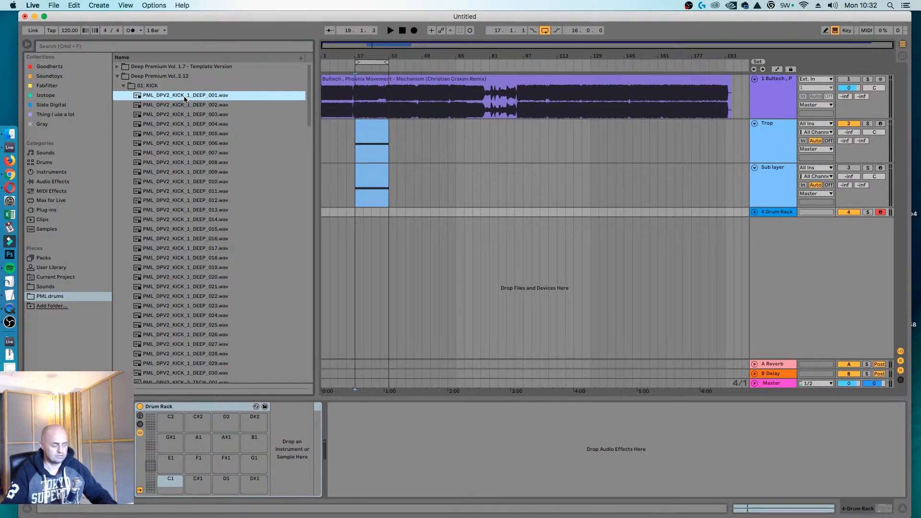
{"action": "key", "text": "Down"}
{"action": "key", "text": "Down"}
{"action": "key", "text": "Down"}
{"action": "key", "text": "Down"}
{"action": "key", "text": "Down"}
{"action": "key", "text": "Down"}
{"action": "key", "text": "Down"}
{"action": "key", "text": "Down"}
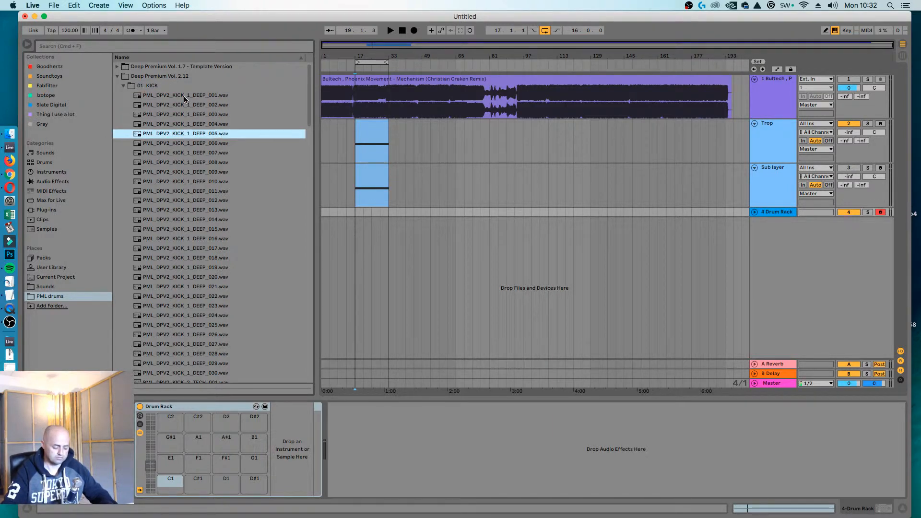
{"action": "key", "text": "Up"}
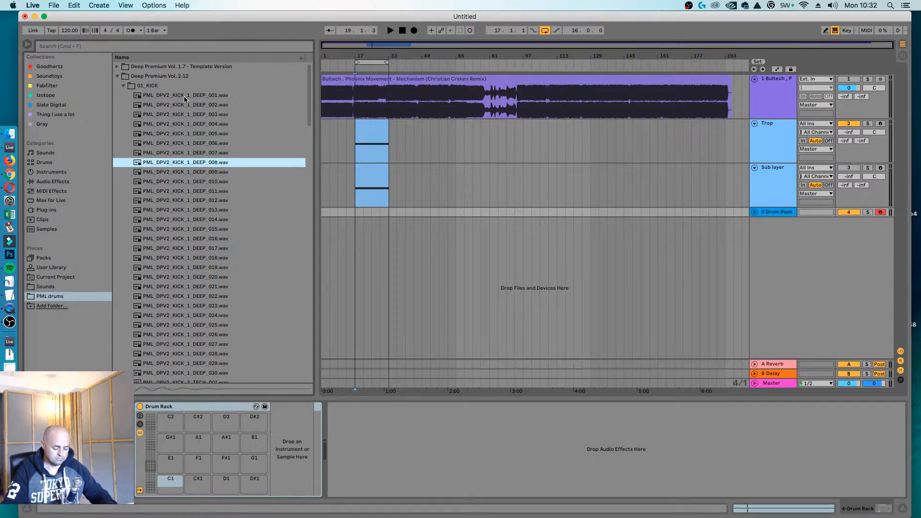
{"action": "key", "text": "Down"}
{"action": "key", "text": "Up"}
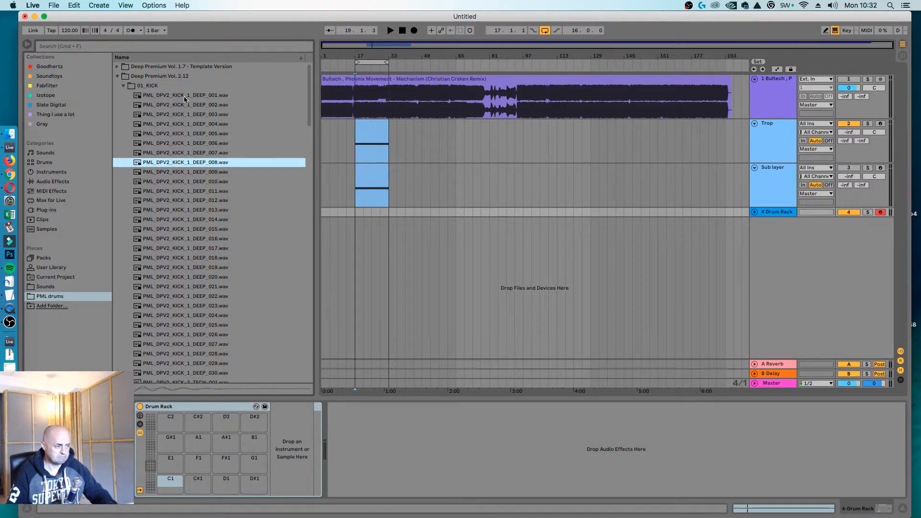
{"action": "left_click_drag", "start_coordinate": [197, 163], "coordinate": [175, 418]}
Create a MIDI clip from bar 17 to 33 on the Drum Rack track and draw quarter-note kicks across all 16 bars
{"action": "left_click_drag", "start_coordinate": [356, 213], "coordinate": [392, 213]}
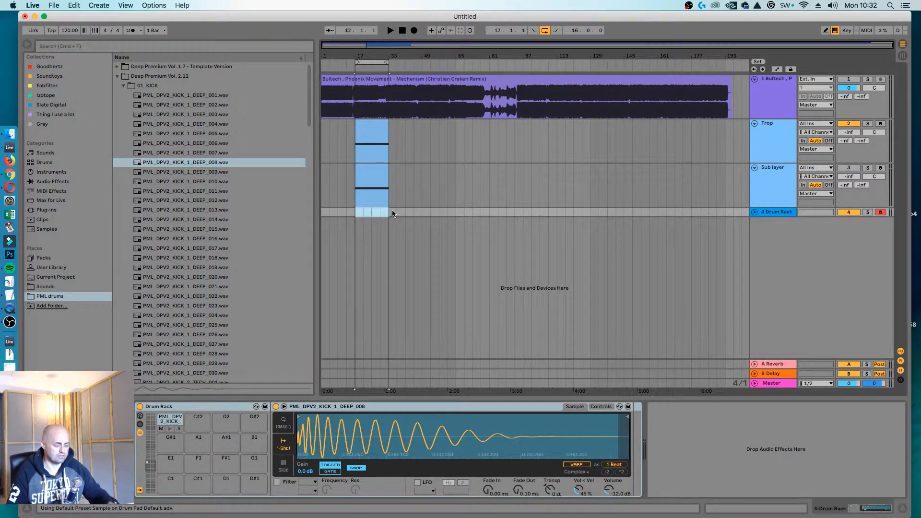
{"action": "key", "text": "super+shift+m"}
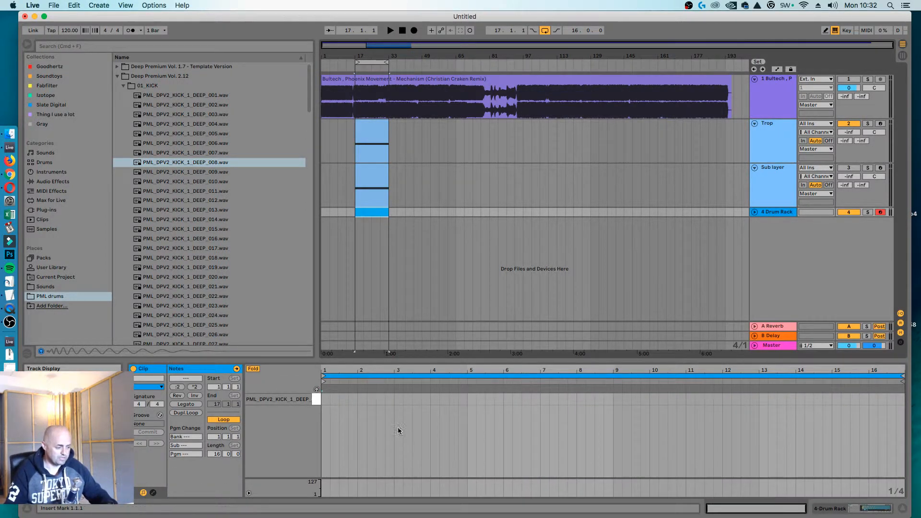
{"action": "key", "text": "b"}
{"action": "left_click_drag", "start_coordinate": [326, 399], "coordinate": [900, 399]}
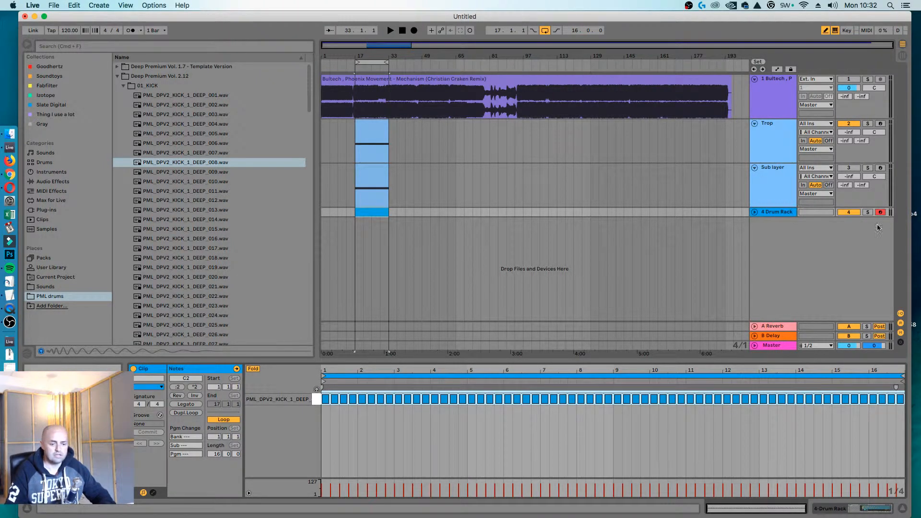
{"action": "key", "text": "b"}
Play the kick pattern and unfold the Drum Rack track
{"action": "key", "text": "space"}
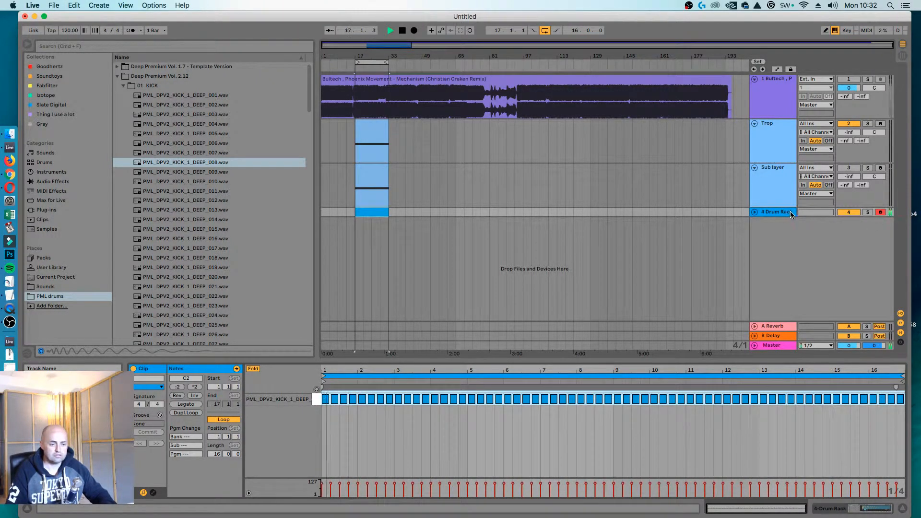
{"action": "left_click", "coordinate": [755, 212]}
{"action": "key", "text": "space"}
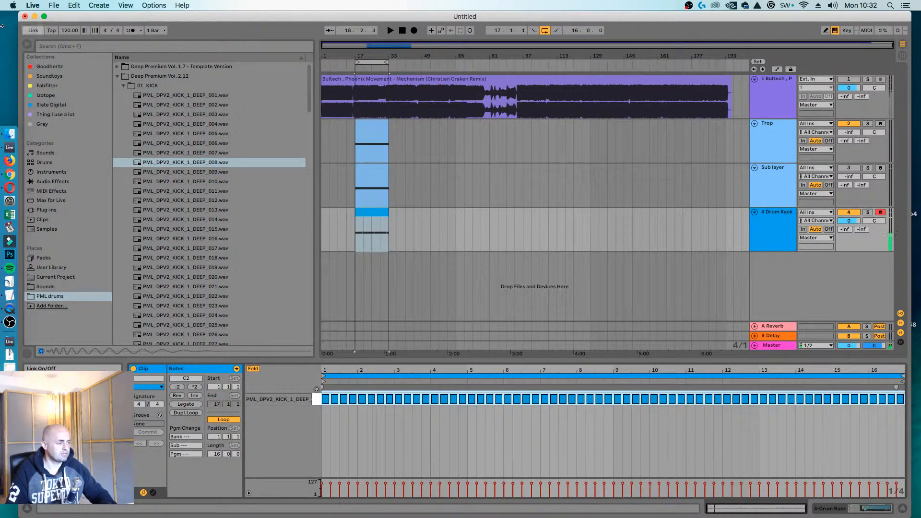
Set the project tempo to 124 BPM and play the kick pattern at the new tempo
{"action": "left_click", "coordinate": [77, 32]}
{"action": "type", "text": "124"}
{"action": "key", "text": "Return"}
{"action": "key", "text": "space"}
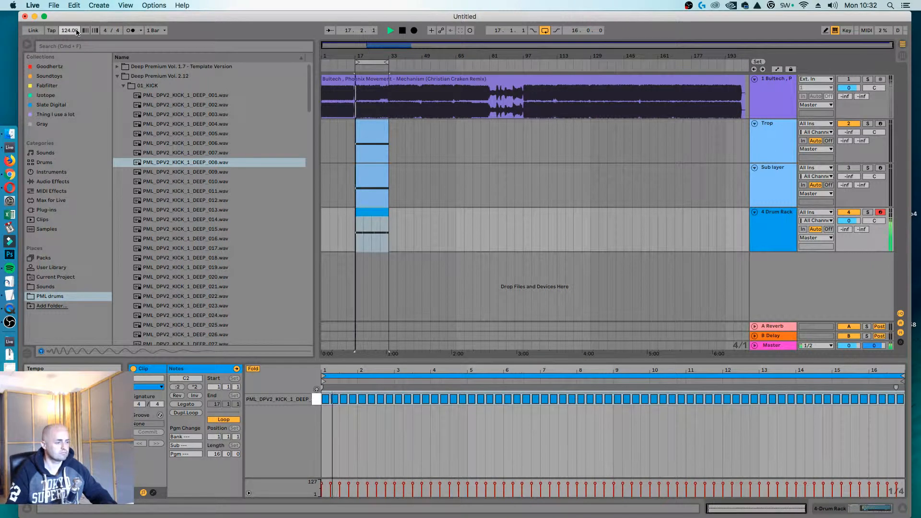
{"action": "key", "text": "space"}
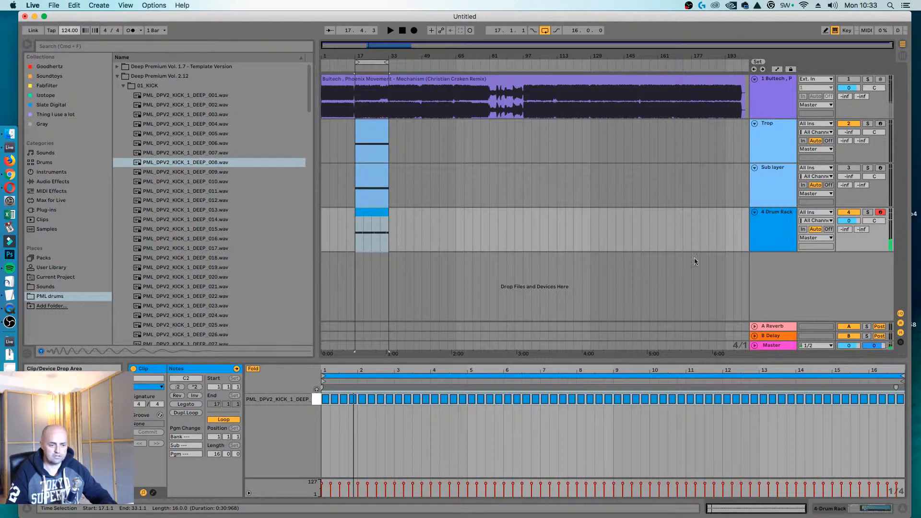
Raise the Trop track's volume to -19.4 dB and rename the track as Top End
{"action": "left_click", "coordinate": [780, 187]}
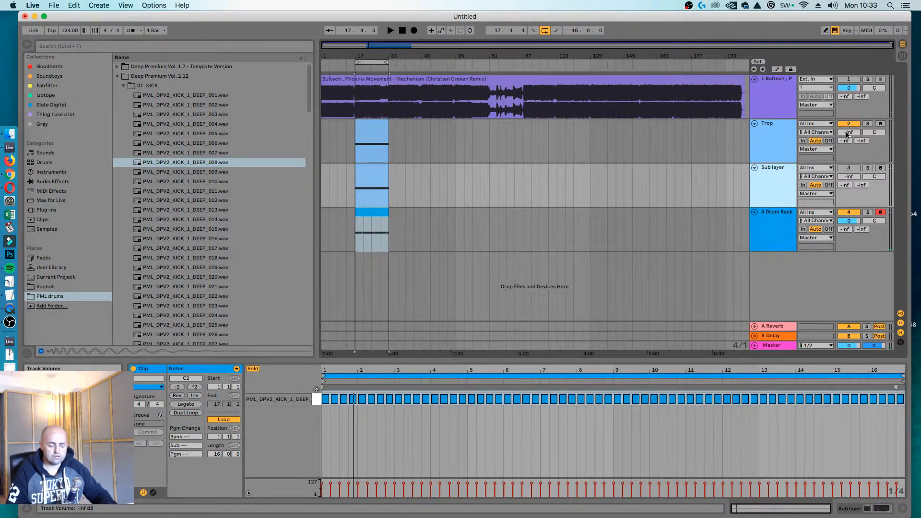
{"action": "left_click_drag", "start_coordinate": [847, 135], "coordinate": [847, 119]}
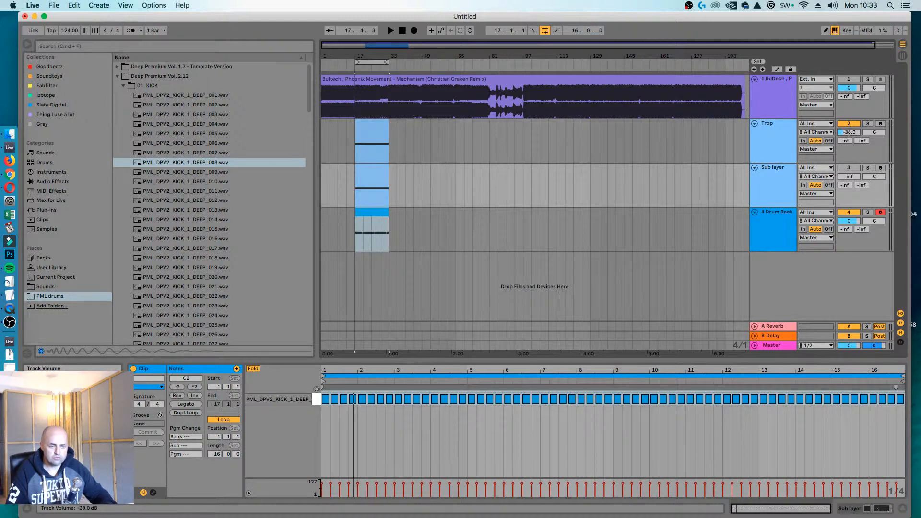
{"action": "left_click", "coordinate": [765, 143]}
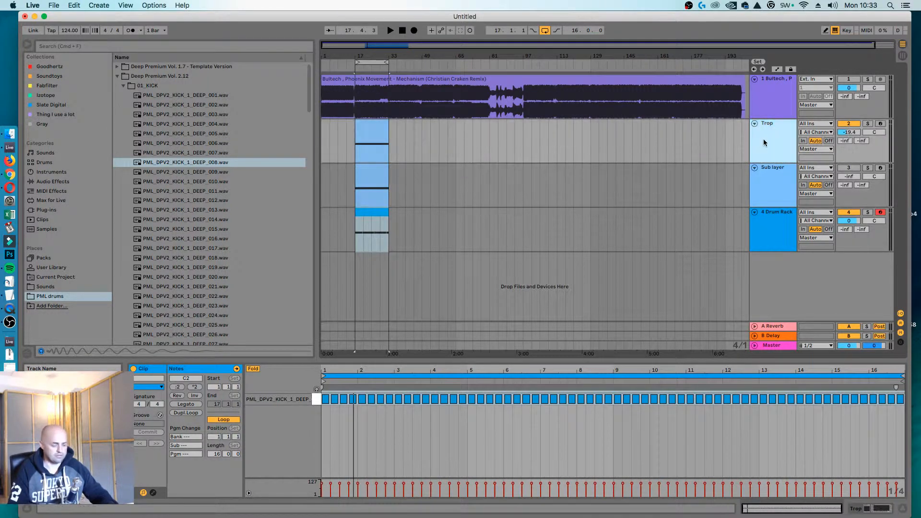
{"action": "key", "text": "super+r"}
{"action": "type", "text": "Top End"}
{"action": "key", "text": "Return"}
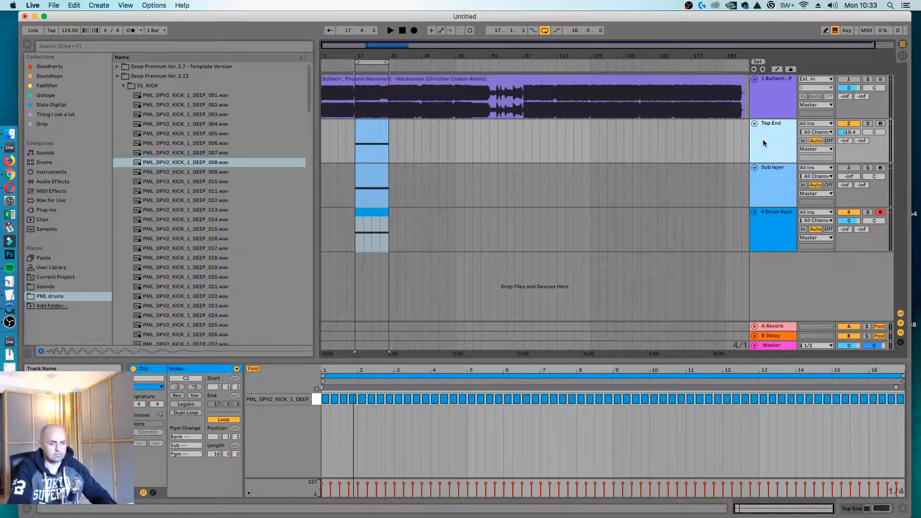
Set the Top End track's volume to -4.1 dB while playing it together with the kick
{"action": "key", "text": "space"}
{"action": "mouse_move", "coordinate": [855, 132]}
{"action": "left_mouse_down"}
{"action": "mouse_move", "coordinate": [855, 115]}
{"action": "mouse_move", "coordinate": [845, 132]}
{"action": "left_mouse_up"}
{"action": "key", "text": "space"}
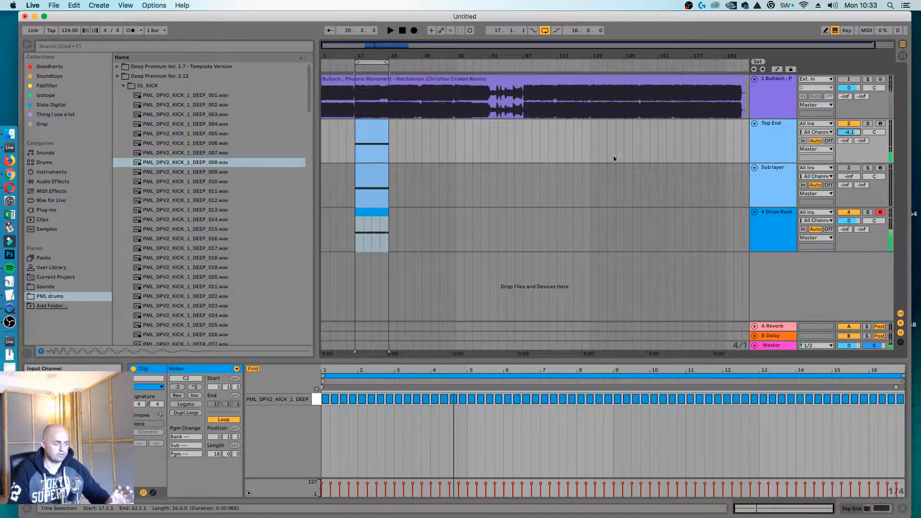
Add the Boots and Cats rack from the Thing I use a lot collection to Top End and set its Boots amount to 55 during playback
{"action": "left_click", "coordinate": [247, 50]}
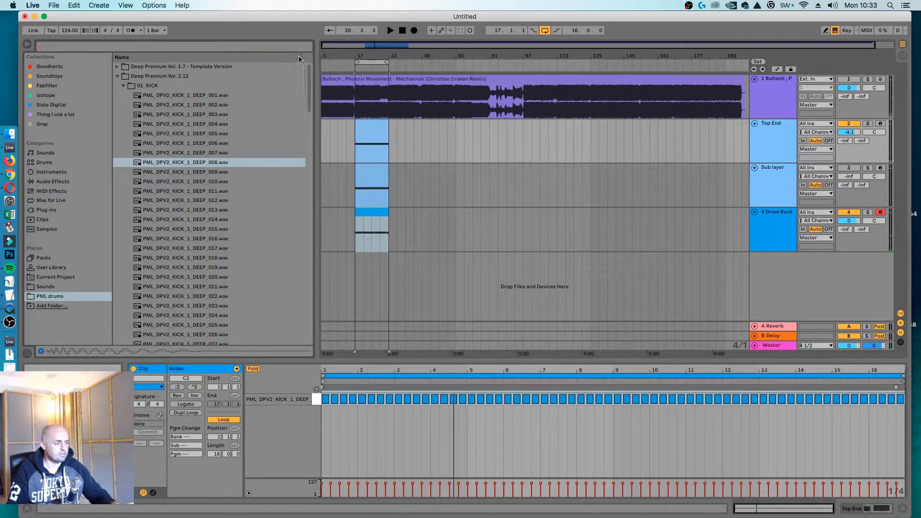
{"action": "left_click", "coordinate": [117, 76]}
{"action": "left_click", "coordinate": [62, 116]}
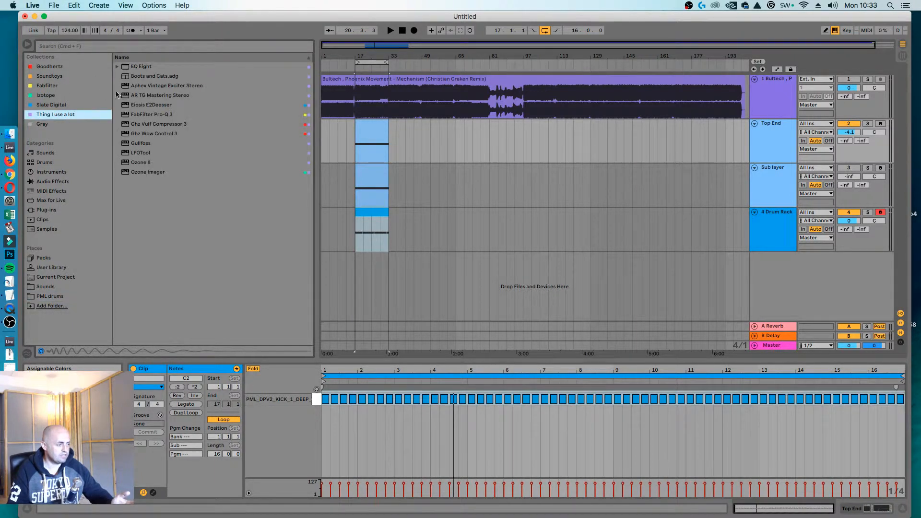
{"action": "left_click_drag", "start_coordinate": [152, 76], "coordinate": [370, 134]}
{"action": "key", "text": "space"}
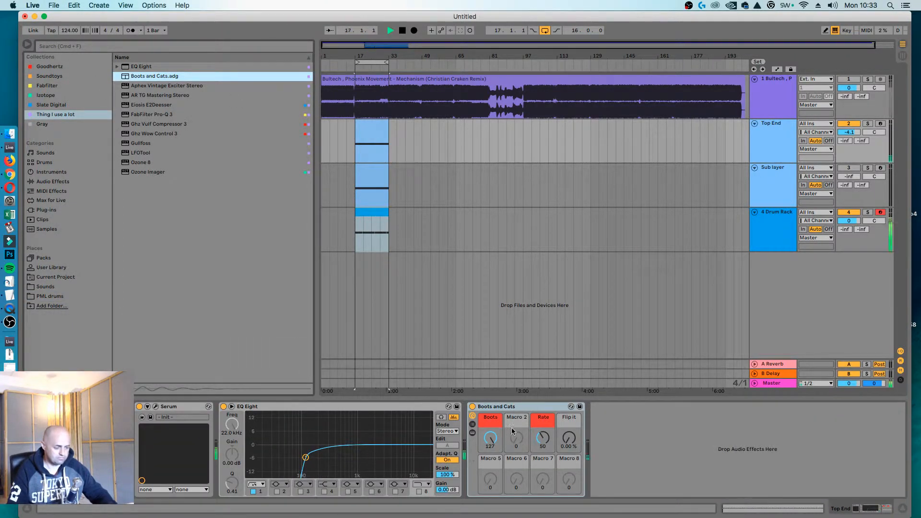
{"action": "left_click_drag", "start_coordinate": [490, 438], "coordinate": [490, 472]}
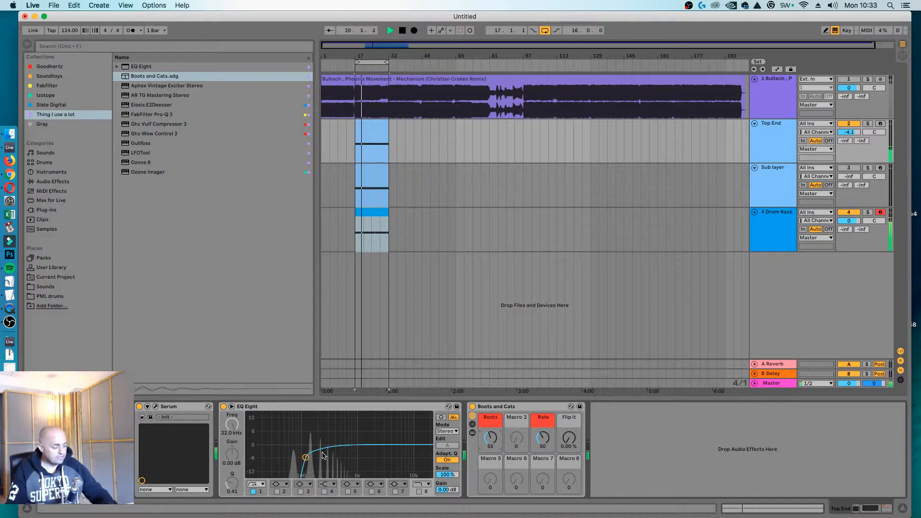
{"action": "key", "text": "space"}
Set Serum's oscillator A unison to 4 voices on the Top End track and audition the wider sound
{"action": "left_click", "coordinate": [155, 406]}
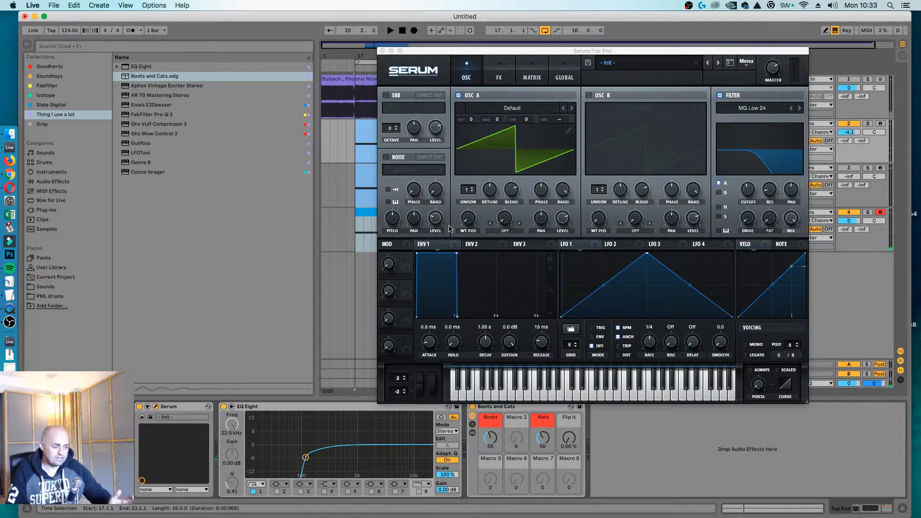
{"action": "left_click_drag", "start_coordinate": [469, 189], "coordinate": [493, 213]}
{"action": "key", "text": "space"}
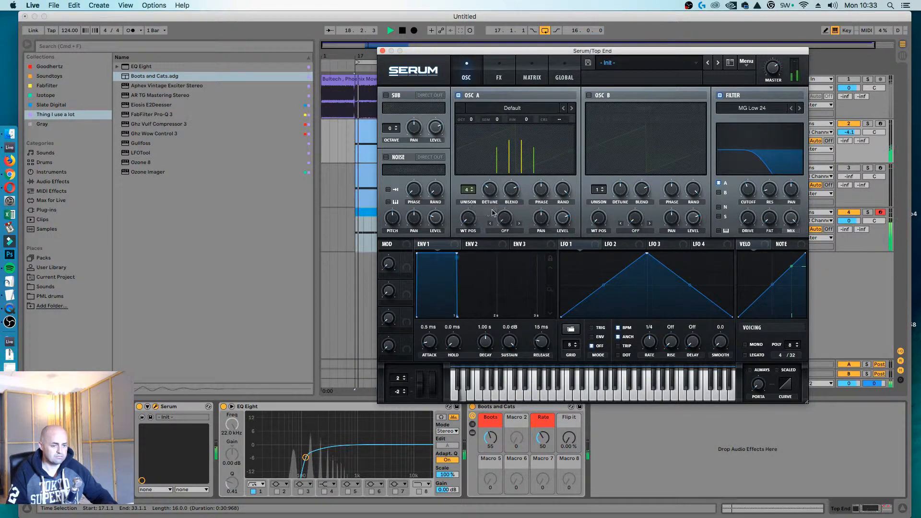
{"action": "key", "text": "space"}
{"action": "left_click", "coordinate": [382, 51]}
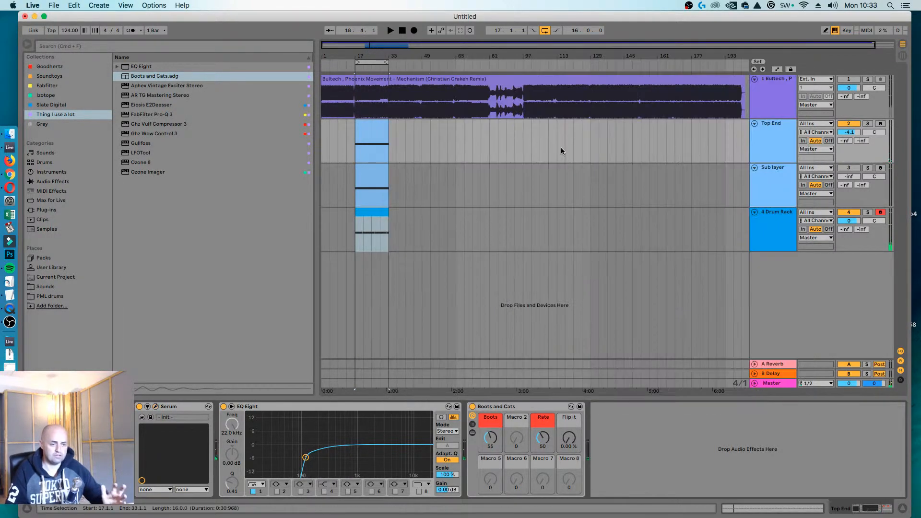
Copy the Boots and Cats rack from Top End to the end of the Sub layer's device chain and activate the Sub layer track
{"action": "left_click", "coordinate": [761, 181]}
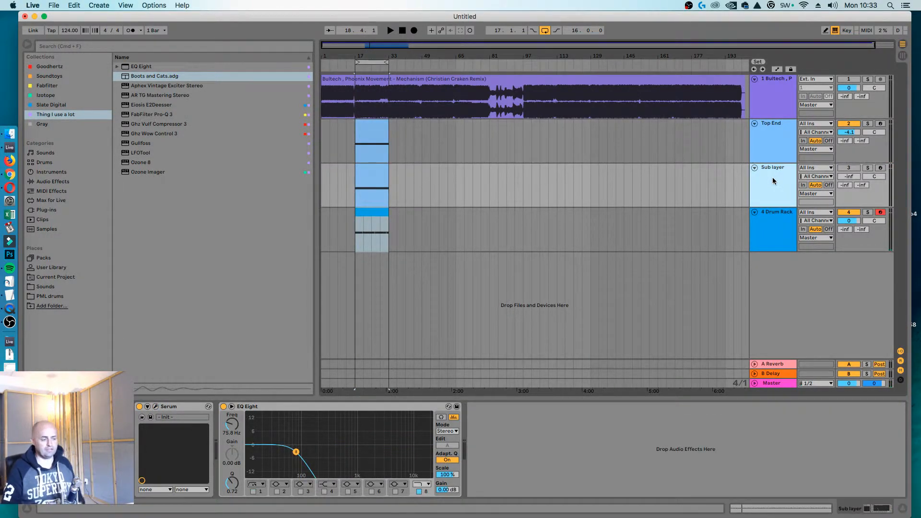
{"action": "left_click", "coordinate": [781, 133]}
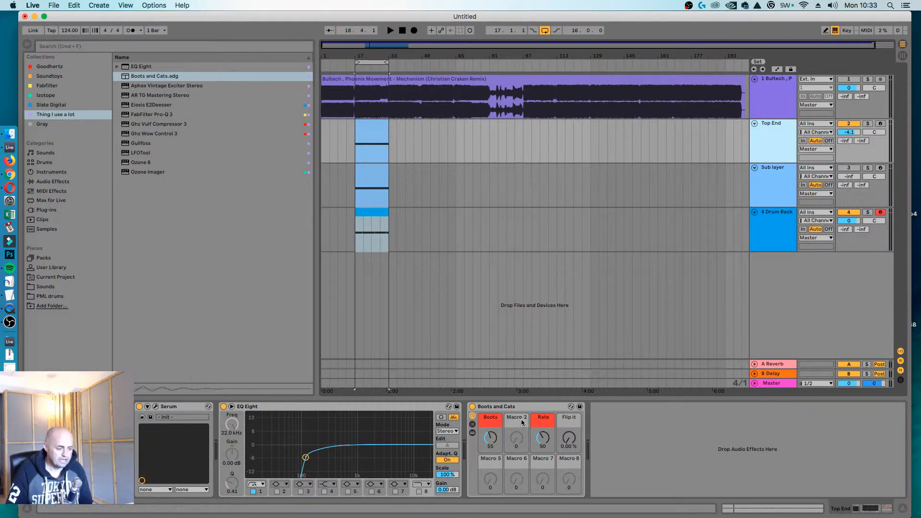
{"action": "left_click", "coordinate": [759, 181]}
{"action": "left_click", "coordinate": [593, 451]}
{"action": "key", "text": "super+v"}
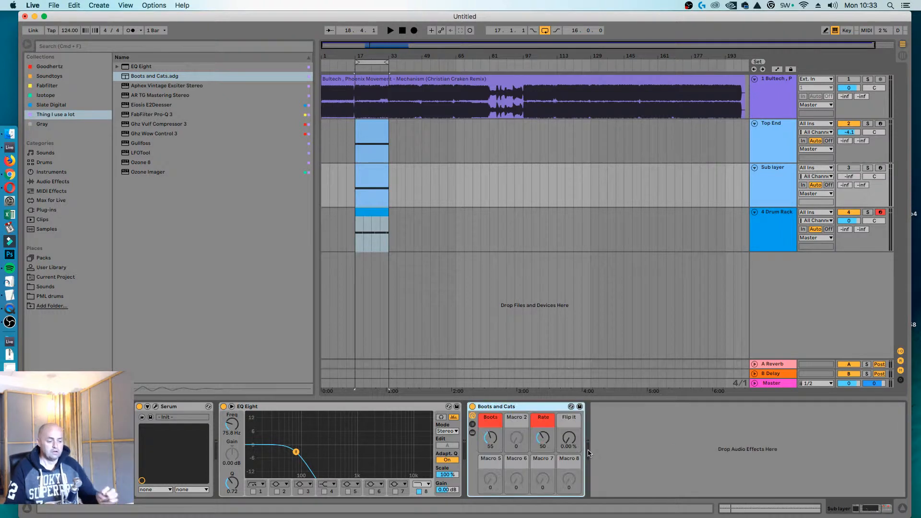
{"action": "left_click", "coordinate": [857, 171]}
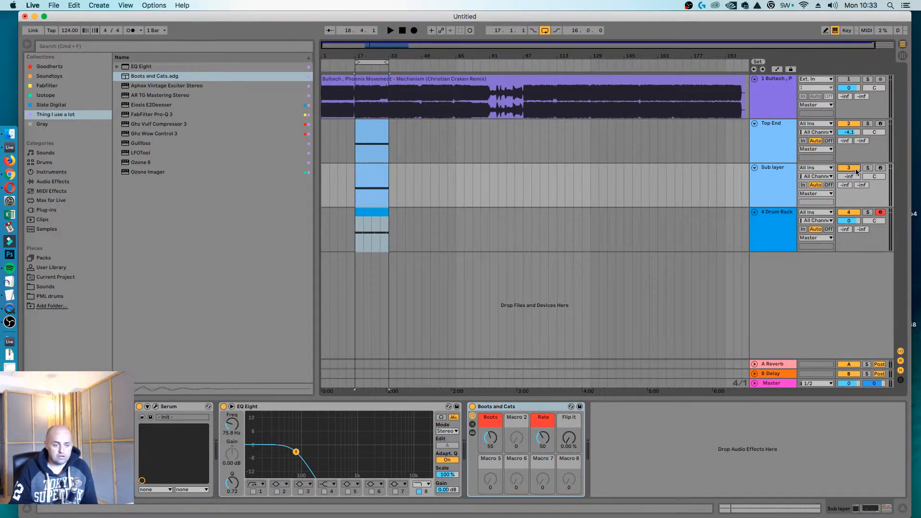
{"action": "left_click", "coordinate": [770, 184]}
{"action": "left_click_drag", "start_coordinate": [850, 176], "coordinate": [849, 174]}
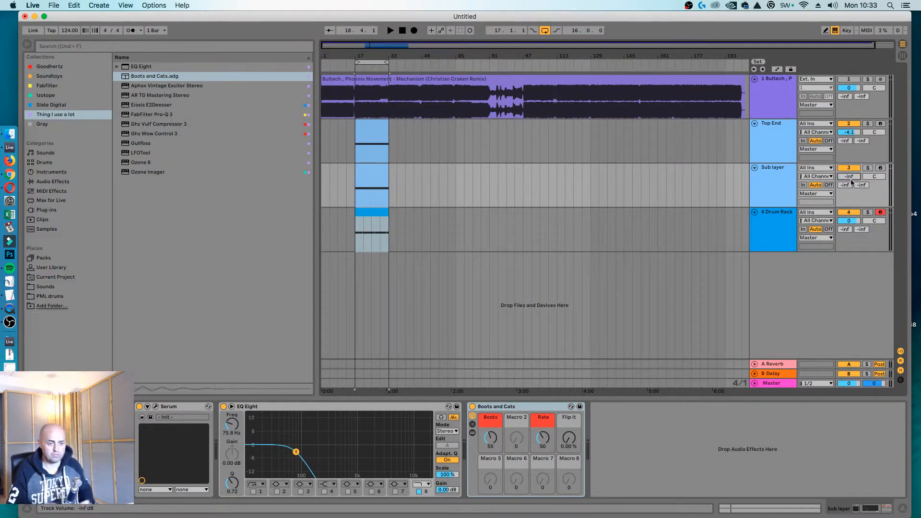
Map computer key 1 to the solo switch of the Bultech reference track
{"action": "left_click", "coordinate": [775, 185]}
{"action": "key", "text": "super+k"}
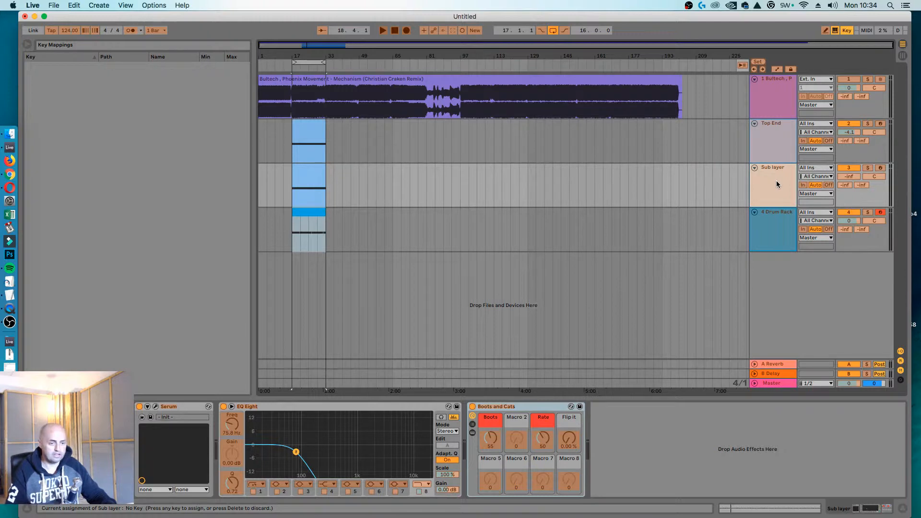
{"action": "left_click", "coordinate": [868, 79]}
{"action": "key", "text": "1"}
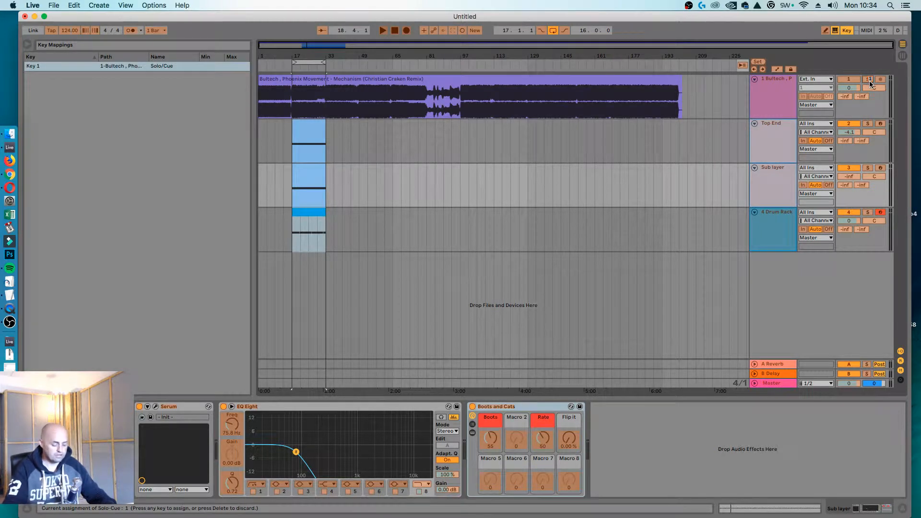
{"action": "key", "text": "super+k"}
{"action": "key", "text": "1"}
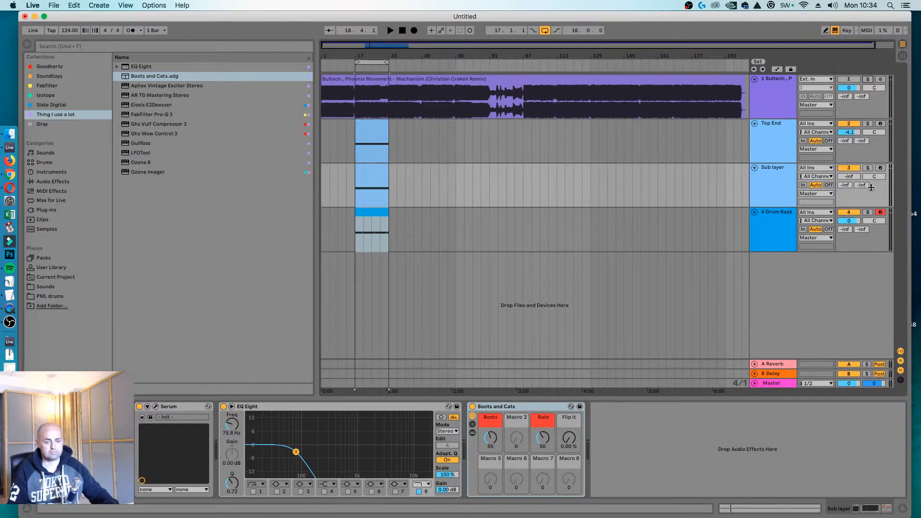
Bring the Sub layer's volume up from silence to -6.5 dB while playing it with the kick and Top End
{"action": "left_click", "coordinate": [849, 176]}
{"action": "type", "text": "1"}
{"action": "left_click_drag", "start_coordinate": [852, 176], "coordinate": [852, 226]}
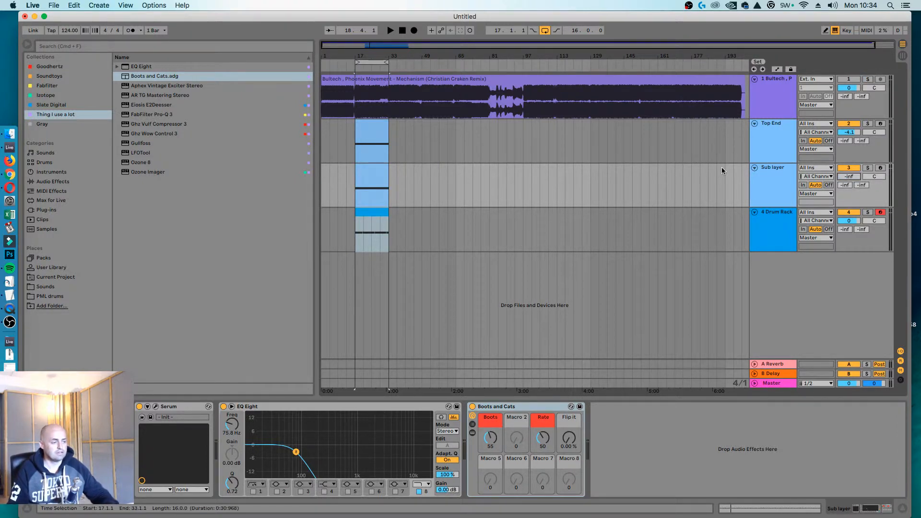
{"action": "key", "text": "space"}
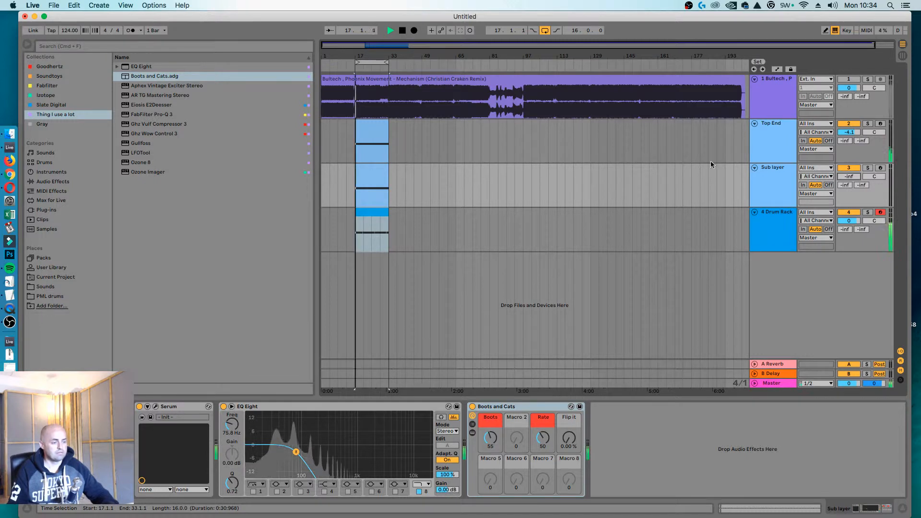
{"action": "mouse_move", "coordinate": [849, 177]}
{"action": "left_mouse_down"}
{"action": "mouse_move", "coordinate": [850, 161]}
{"action": "mouse_move", "coordinate": [854, 172]}
{"action": "mouse_move", "coordinate": [840, 176]}
{"action": "mouse_move", "coordinate": [840, 167]}
{"action": "mouse_move", "coordinate": [849, 178]}
{"action": "left_mouse_up"}
Compare the kick and bass with the Sub layer switched off and on during playback
{"action": "left_click", "coordinate": [854, 169]}
{"action": "left_click", "coordinate": [855, 169]}
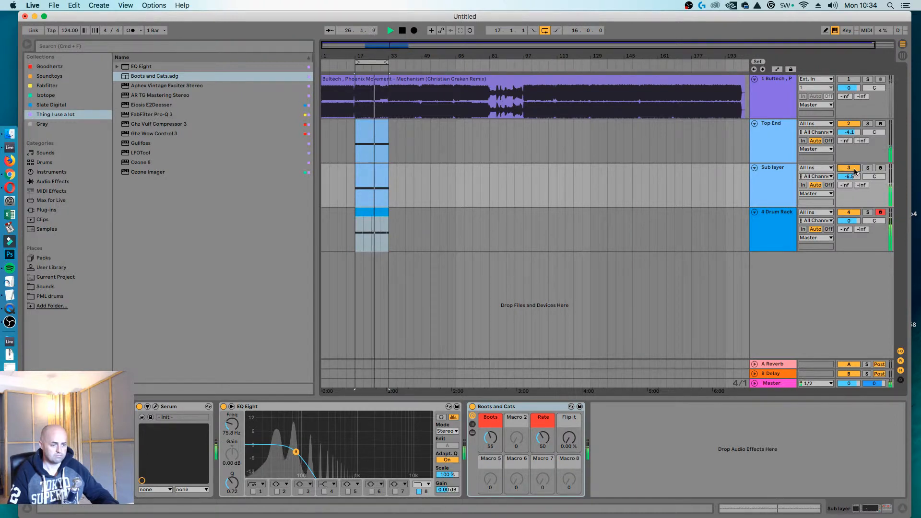
{"action": "left_click", "coordinate": [854, 169]}
{"action": "left_click", "coordinate": [854, 169]}
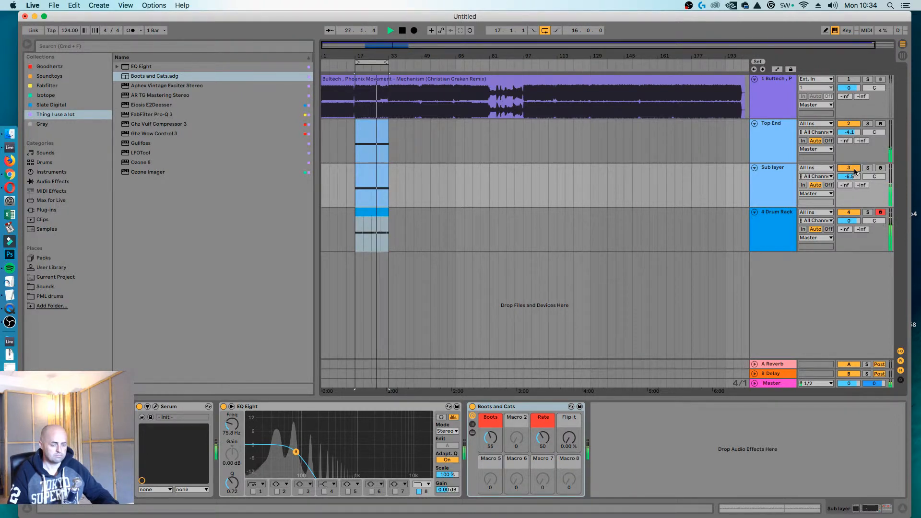
{"action": "key", "text": "space"}
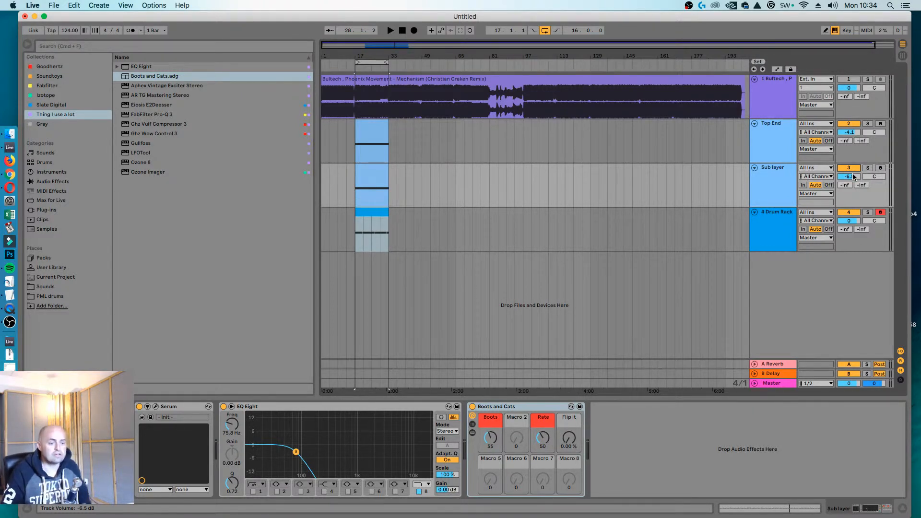
Play the soloed Bultech reference track, set its volume to -10.8 dB and unsolo it to compare with the kick and bass
{"action": "left_click", "coordinate": [783, 100]}
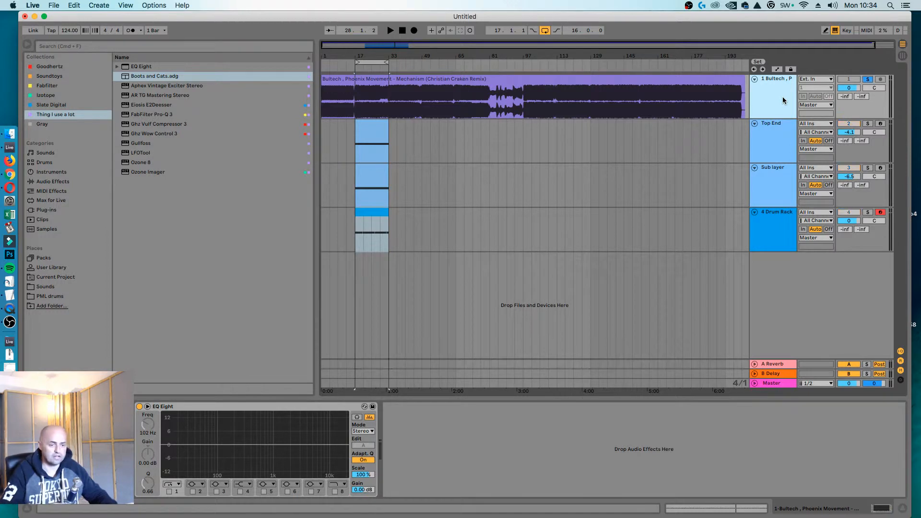
{"action": "key", "text": "space"}
{"action": "left_click_drag", "start_coordinate": [848, 88], "coordinate": [849, 110]}
{"action": "left_click", "coordinate": [868, 80]}
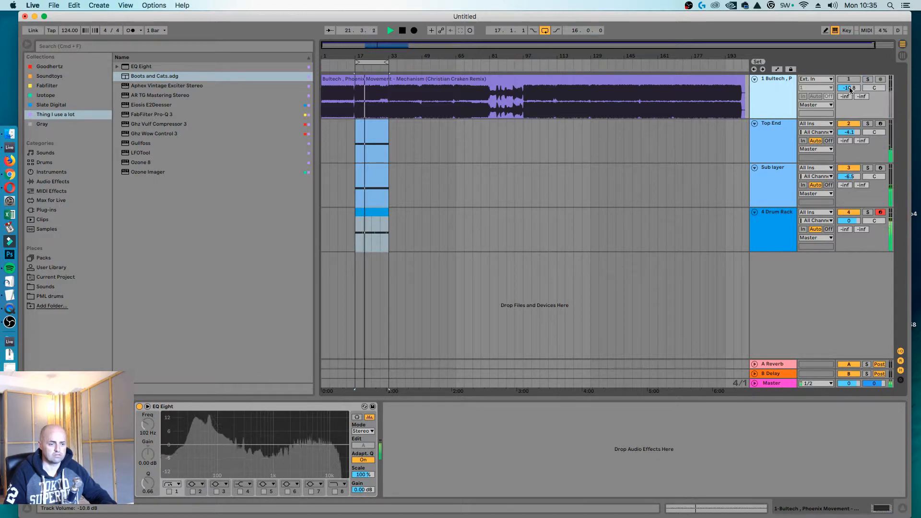
Compare the device chains of the Top End and Sub layer tracks, including the Boots and Cats rack
{"action": "left_click", "coordinate": [776, 141]}
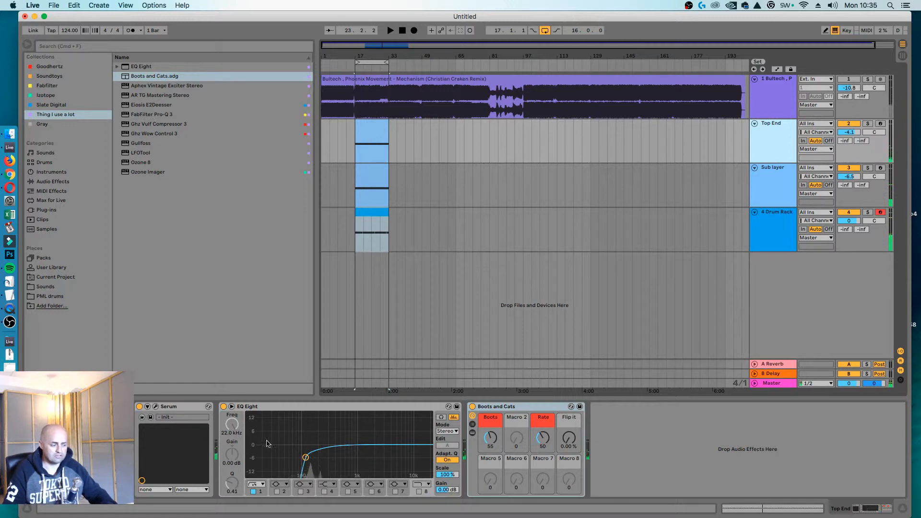
{"action": "left_click", "coordinate": [782, 177]}
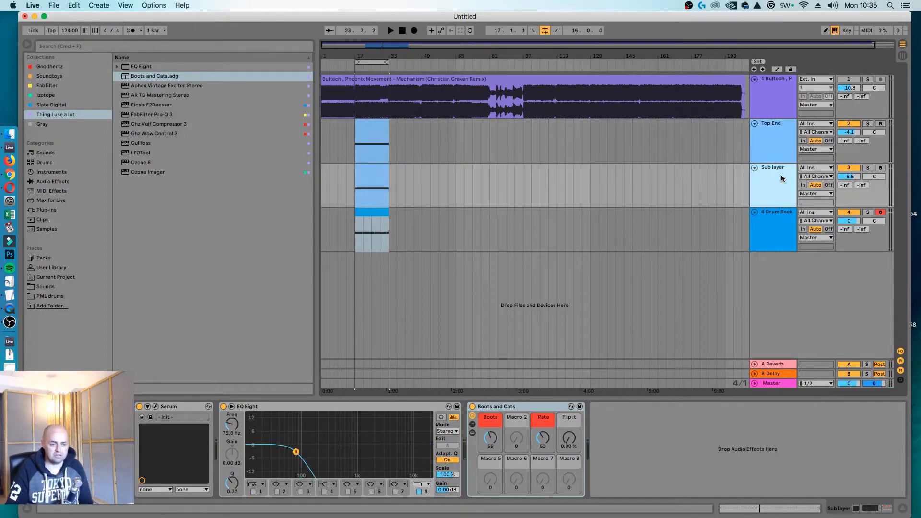
{"action": "left_click", "coordinate": [781, 141]}
{"action": "left_click", "coordinate": [779, 187]}
{"action": "left_click", "coordinate": [781, 144]}
{"action": "left_click", "coordinate": [779, 178]}
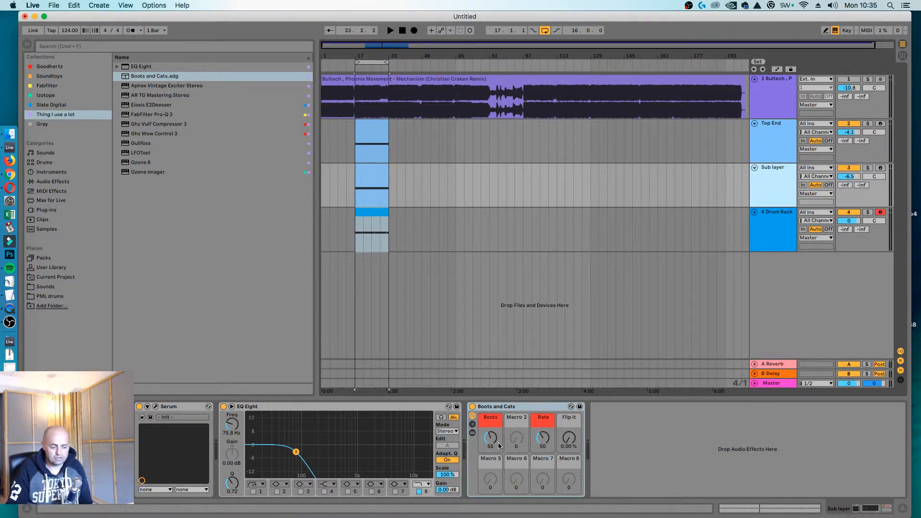
{"action": "left_click", "coordinate": [504, 411]}
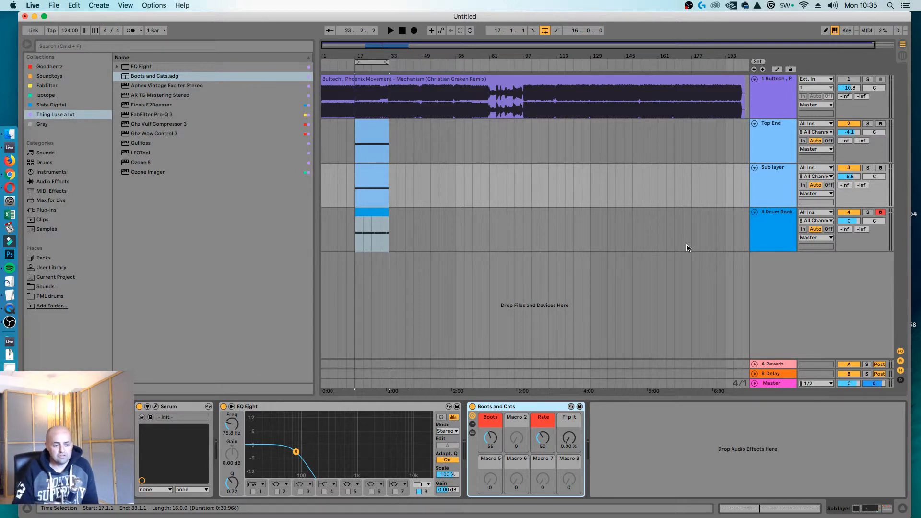
Solo the Bultech reference track and set its volume to -6.2 dB during playback
{"action": "left_click_drag", "start_coordinate": [393, 64], "coordinate": [393, 61]}
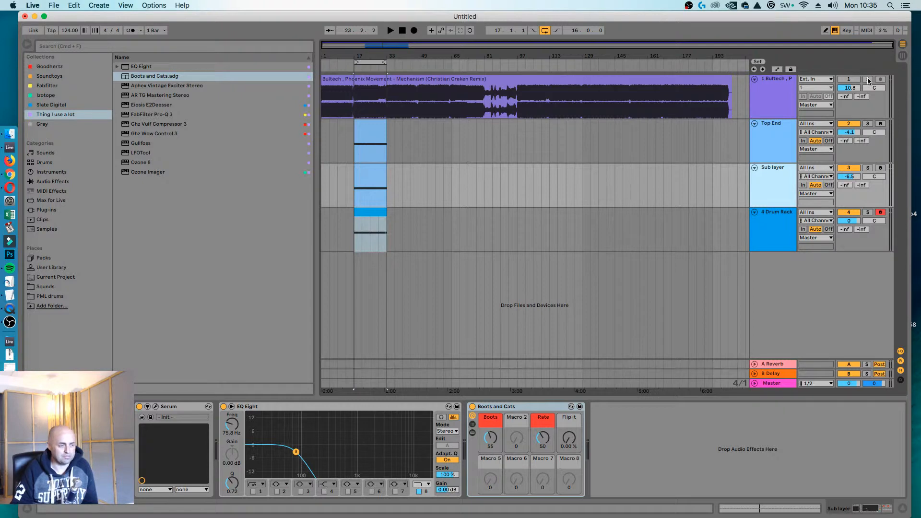
{"action": "left_click", "coordinate": [869, 79]}
{"action": "key", "text": "space"}
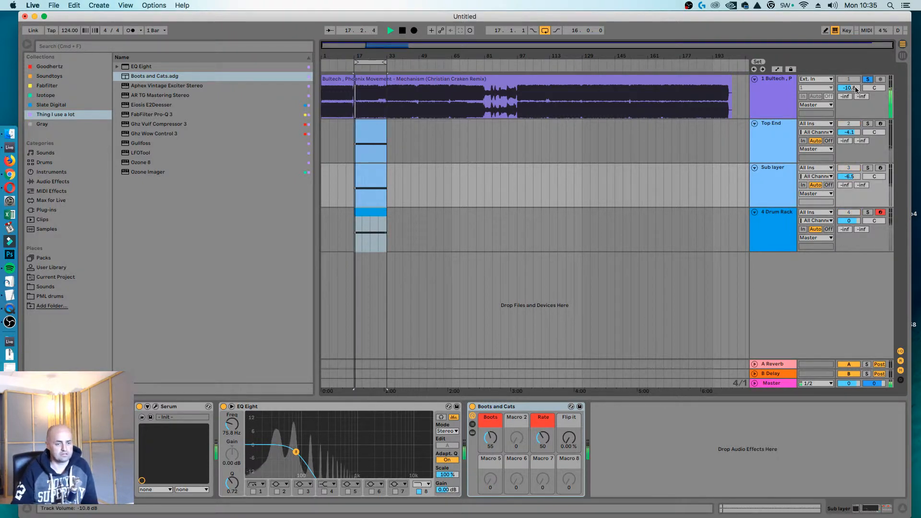
{"action": "left_click_drag", "start_coordinate": [856, 87], "coordinate": [855, 79]}
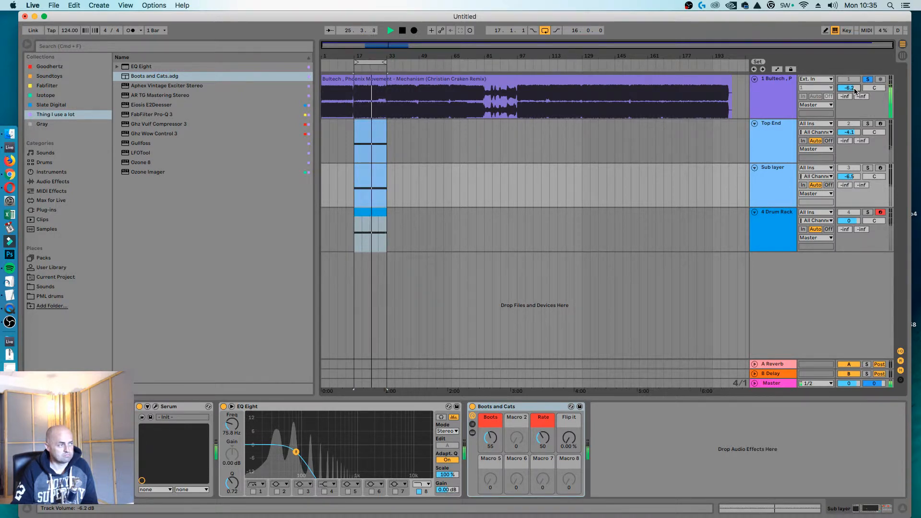
Turn off the arrangement loop and play short bursts of the Bultech reference track from bar 33
{"action": "left_click", "coordinate": [544, 30]}
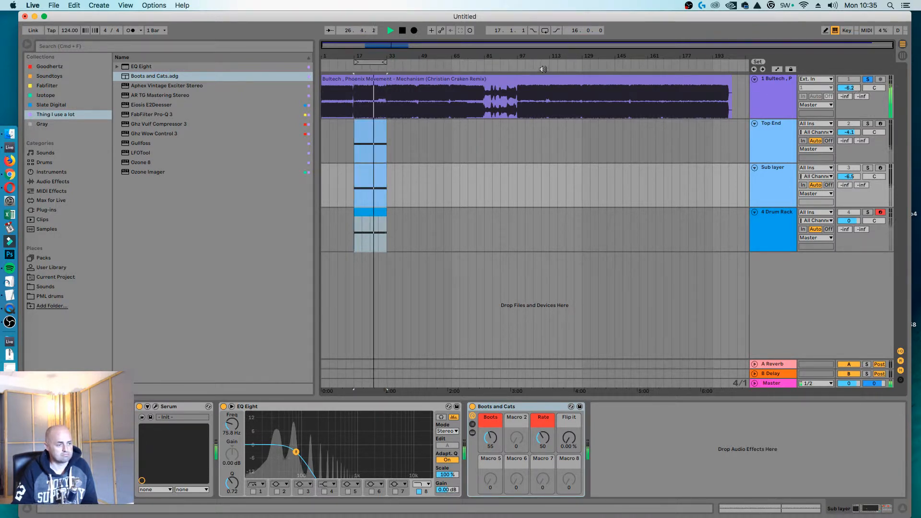
{"action": "left_click", "coordinate": [389, 108]}
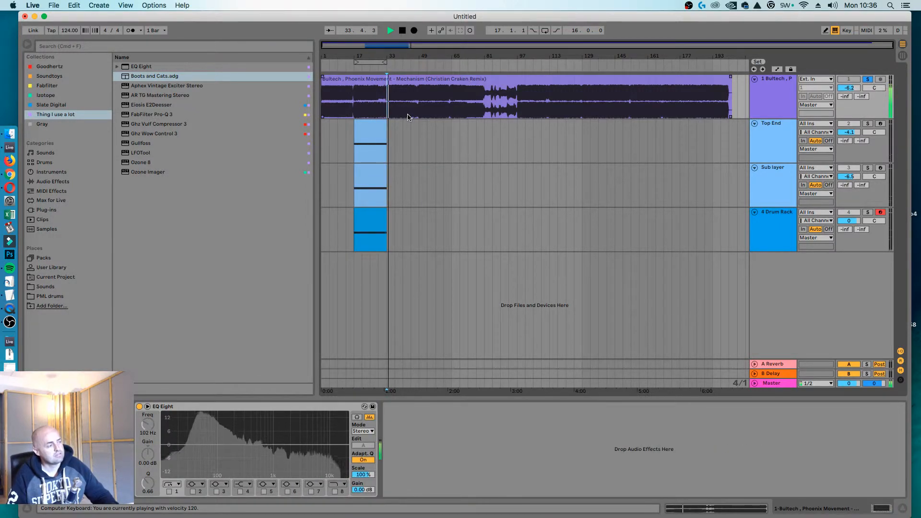
{"action": "key", "text": "space"}
{"action": "key", "text": "space"}
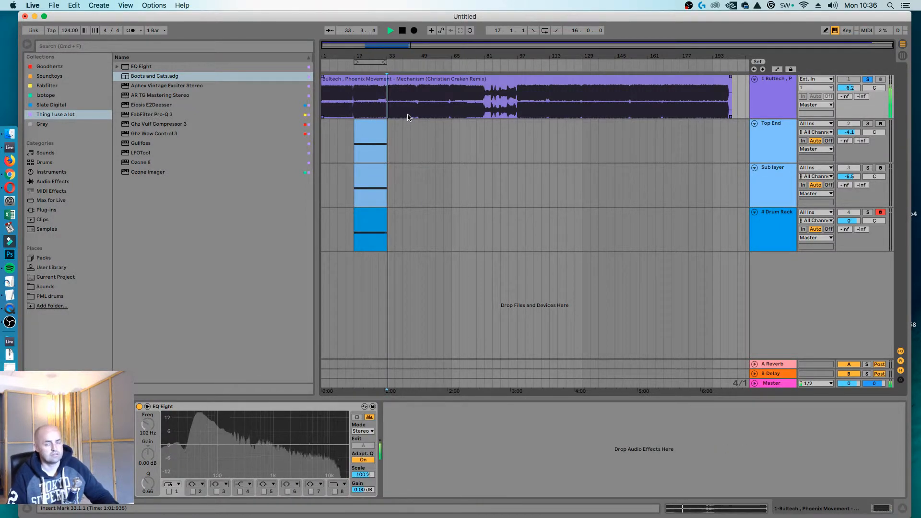
{"action": "key", "text": "space"}
{"action": "key", "text": "space"}
{"action": "key", "text": "space"}
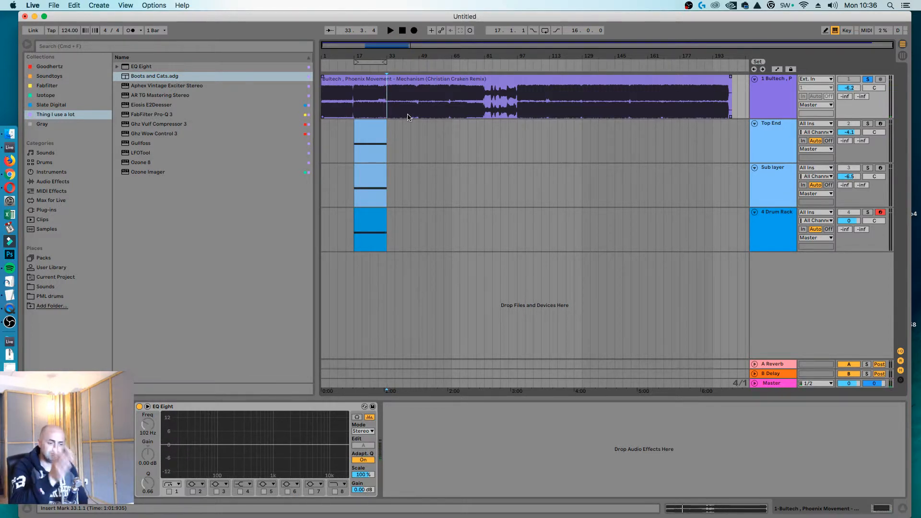
{"action": "left_click", "coordinate": [763, 177]}
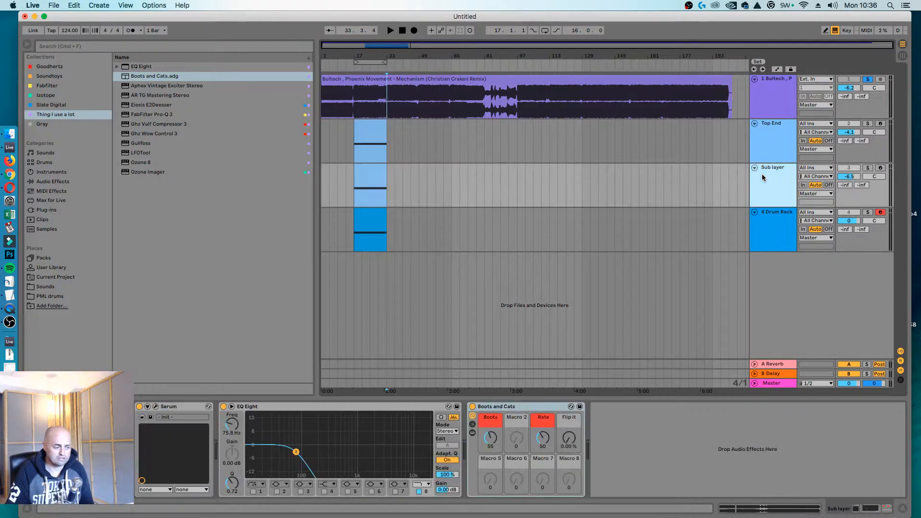
{"action": "left_click", "coordinate": [770, 95]}
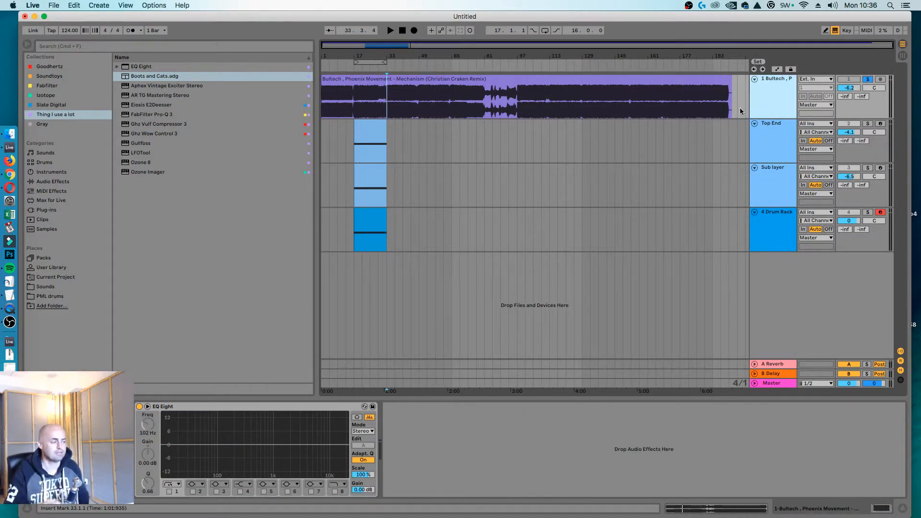
Search all browser results for "uti" and load a Utility device after EQ Eight on the Bultech reference track
{"action": "left_click", "coordinate": [240, 48]}
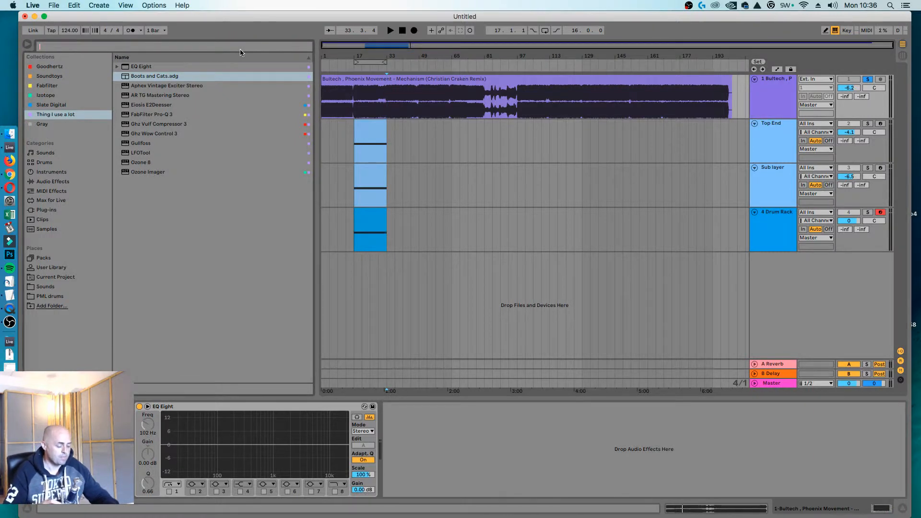
{"action": "type", "text": "uti"}
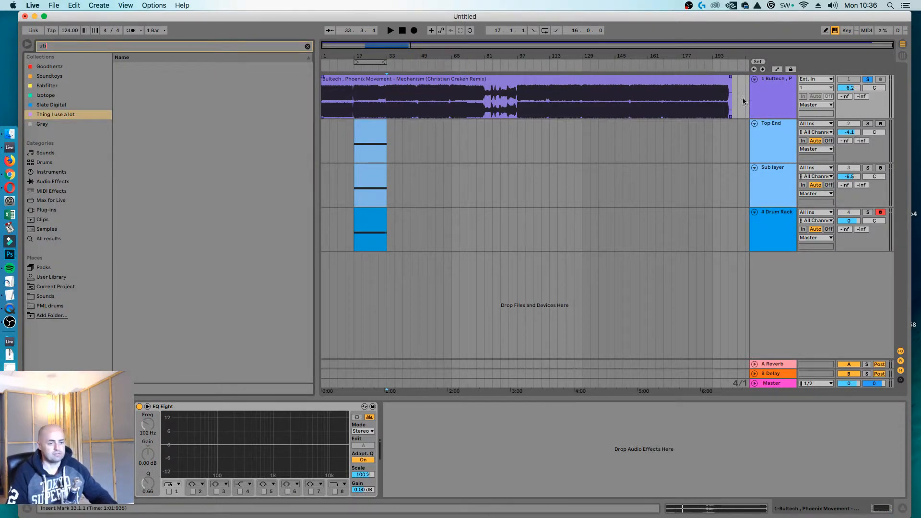
{"action": "left_click", "coordinate": [776, 113]}
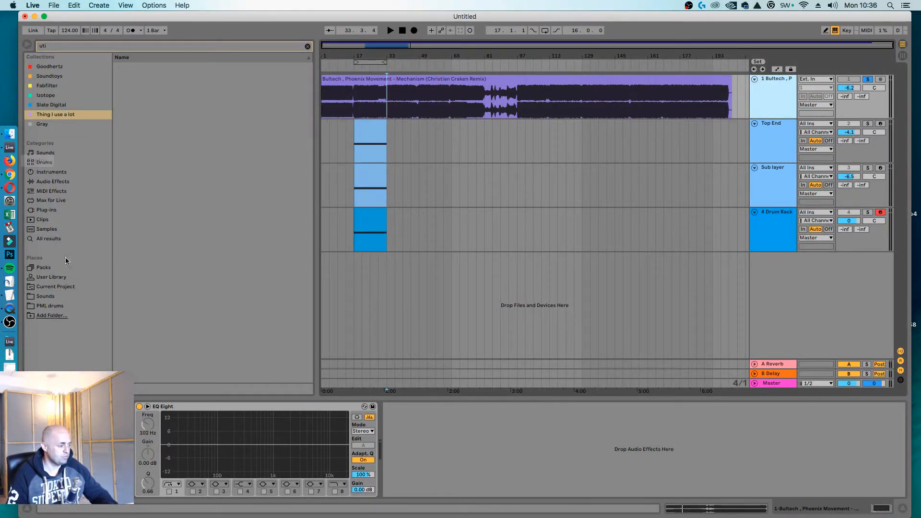
{"action": "left_click", "coordinate": [54, 239]}
{"action": "double_click", "coordinate": [138, 67]}
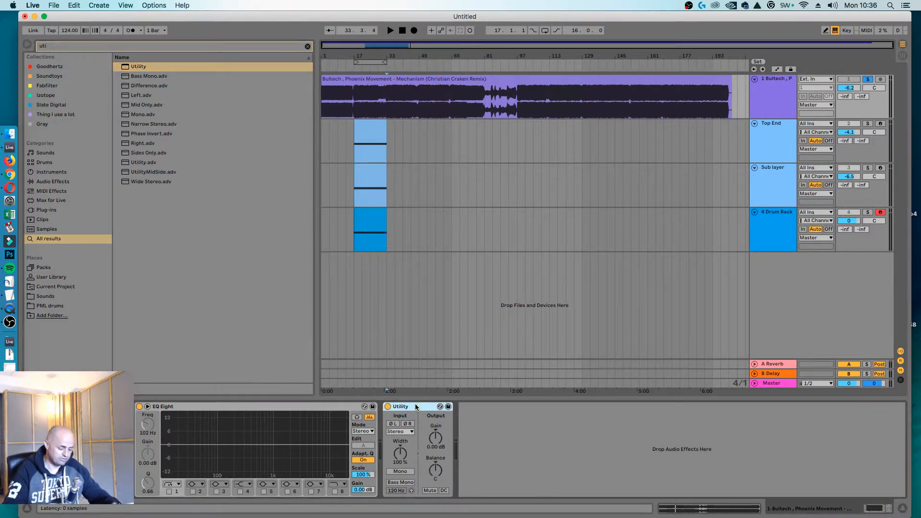
Map the Utility's on/off switch to key 4, duplicate the device, and map the duplicate's on/off switch to key 5
{"action": "key", "text": "super+k"}
{"action": "left_click", "coordinate": [387, 407]}
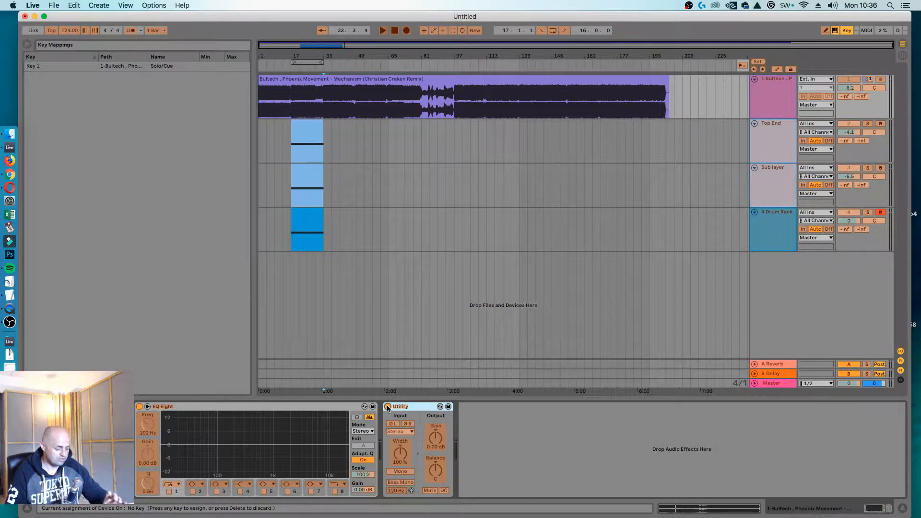
{"action": "key", "text": "4"}
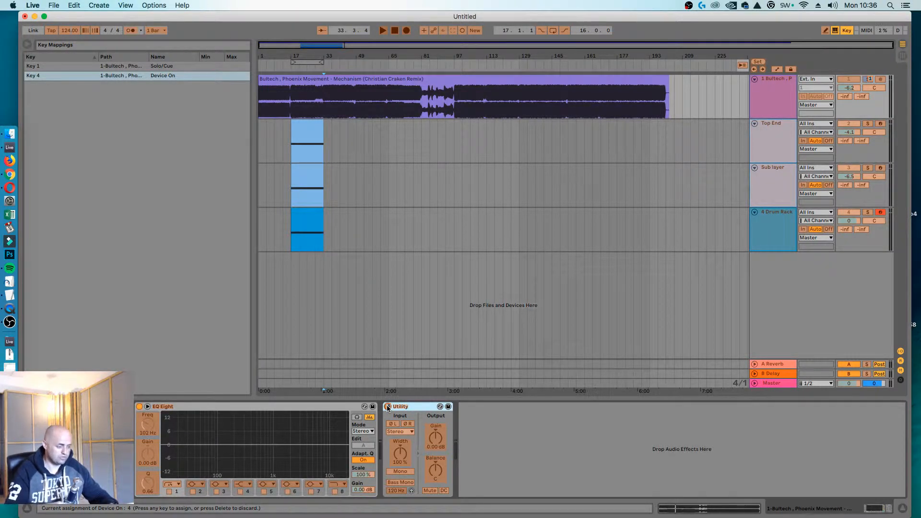
{"action": "key", "text": "super+d"}
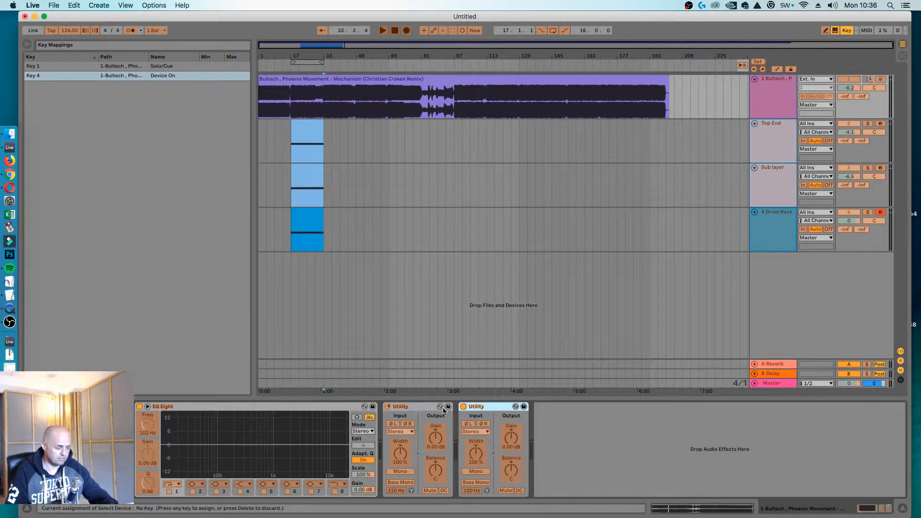
{"action": "left_click", "coordinate": [463, 407]}
{"action": "key", "text": "5"}
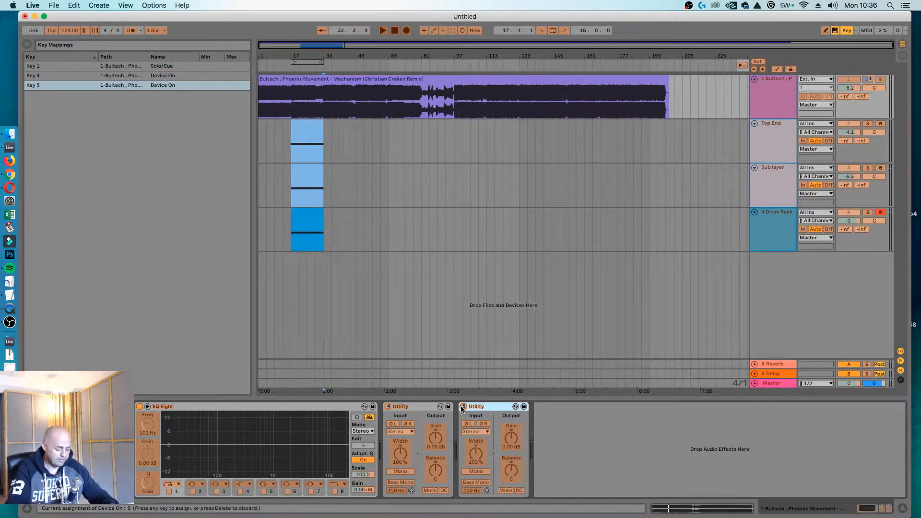
{"action": "key", "text": "super+k"}
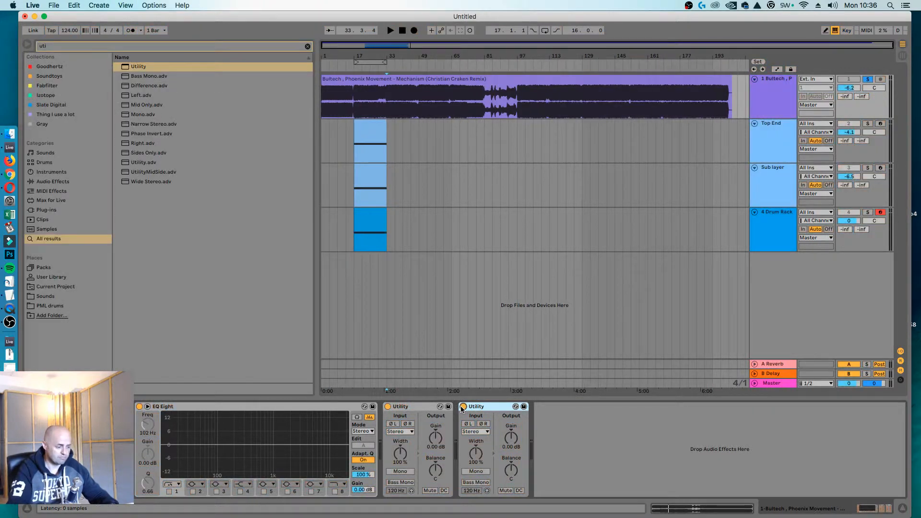
Set the first Utility to mono and the second to Mid/Side mode with its M/S Balance fully at 100S
{"action": "left_click", "coordinate": [403, 471]}
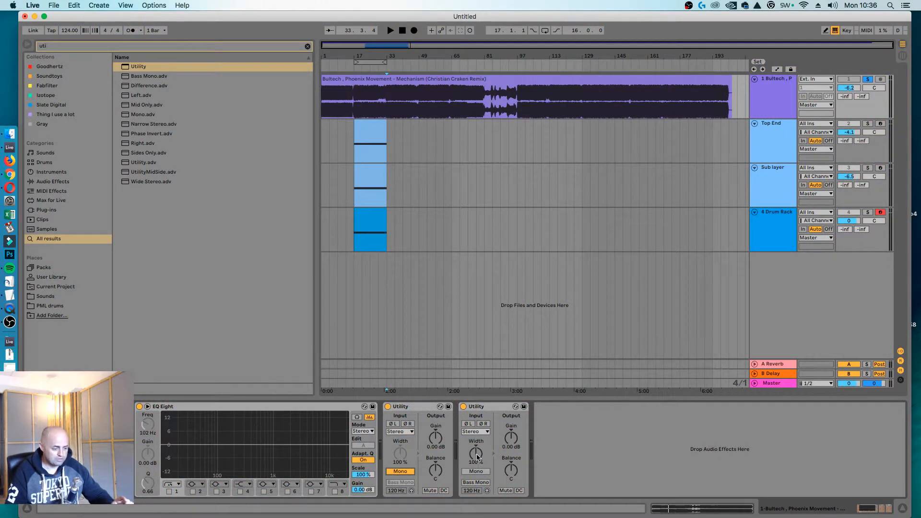
{"action": "right_click", "coordinate": [473, 464]}
{"action": "left_click", "coordinate": [497, 463]}
{"action": "left_click_drag", "start_coordinate": [477, 457], "coordinate": [477, 432]}
{"action": "type", "text": "45"}
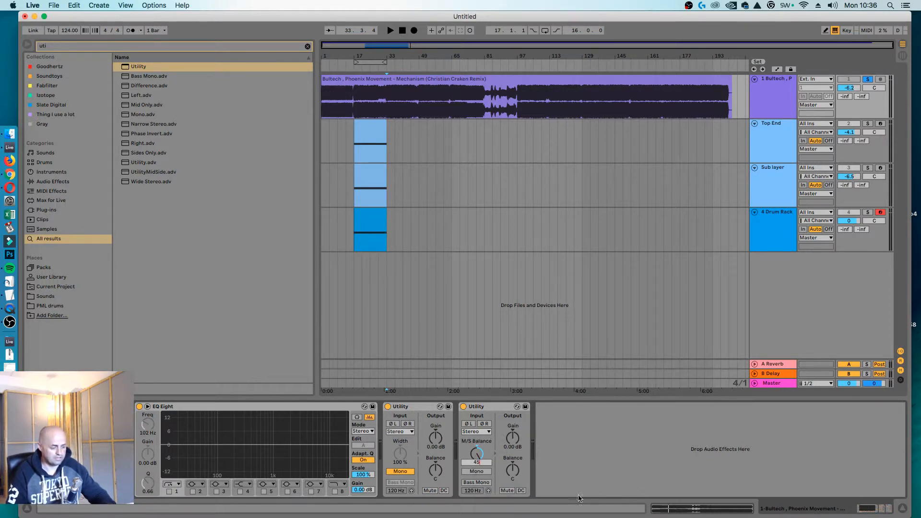
{"action": "left_click", "coordinate": [546, 471]}
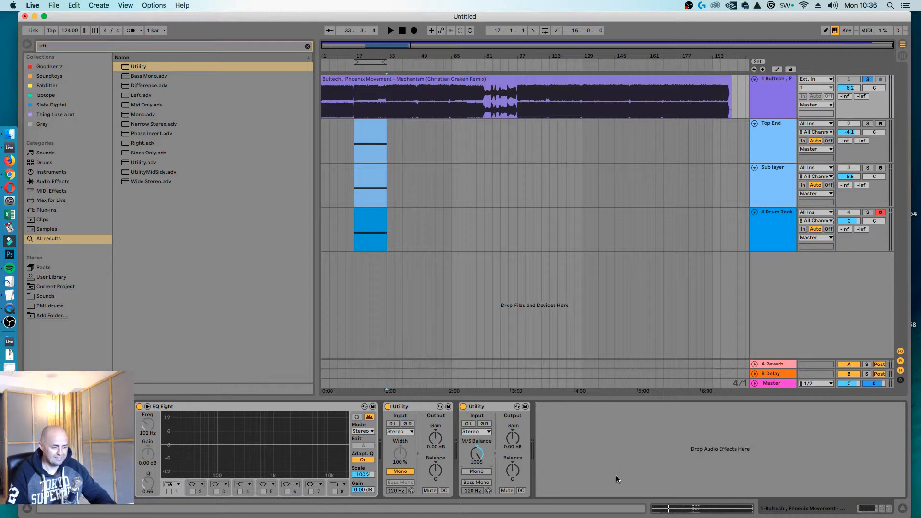
Switch off both Utility devices on the Bultech reference track with their mapped controls
{"action": "left_click", "coordinate": [423, 410]}
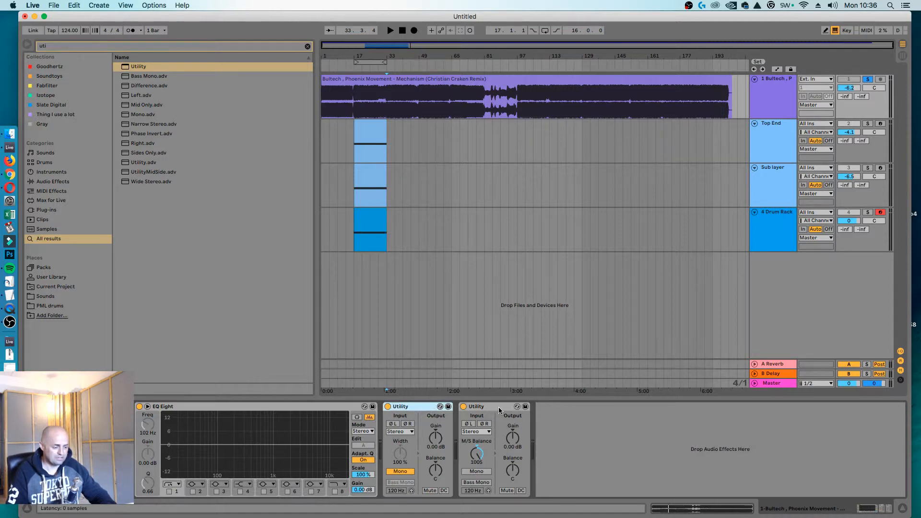
{"action": "key", "text": "4"}
{"action": "key", "text": "5"}
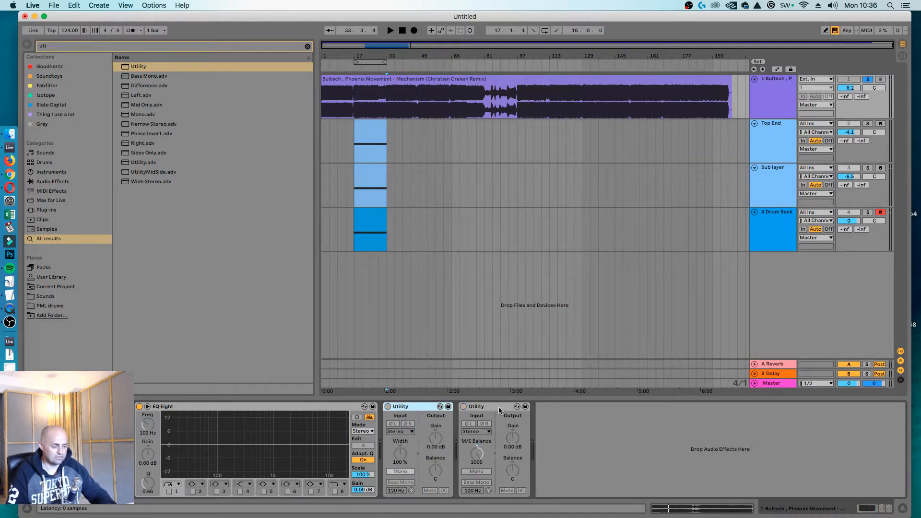
Play the soloed Bultech reference track from bar 33 in short passages to judge its stereo image
{"action": "left_click", "coordinate": [385, 121]}
{"action": "key", "text": "space"}
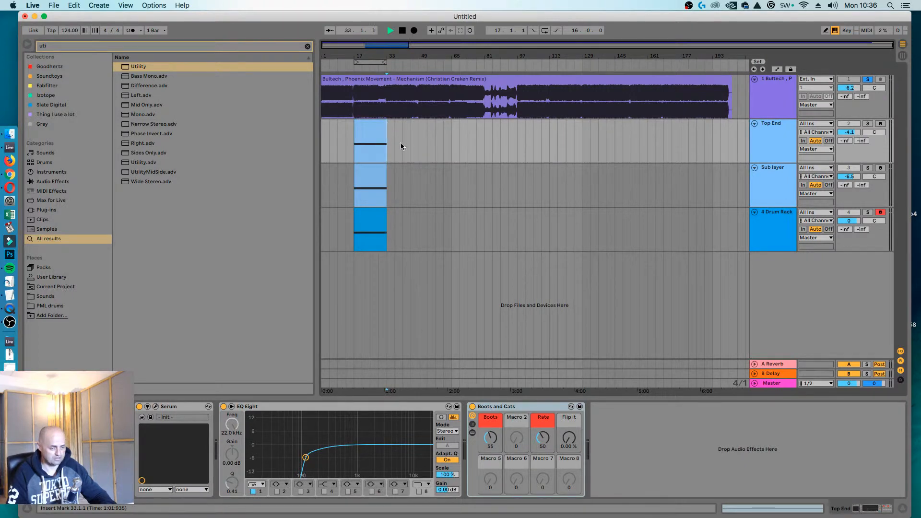
{"action": "key", "text": "space"}
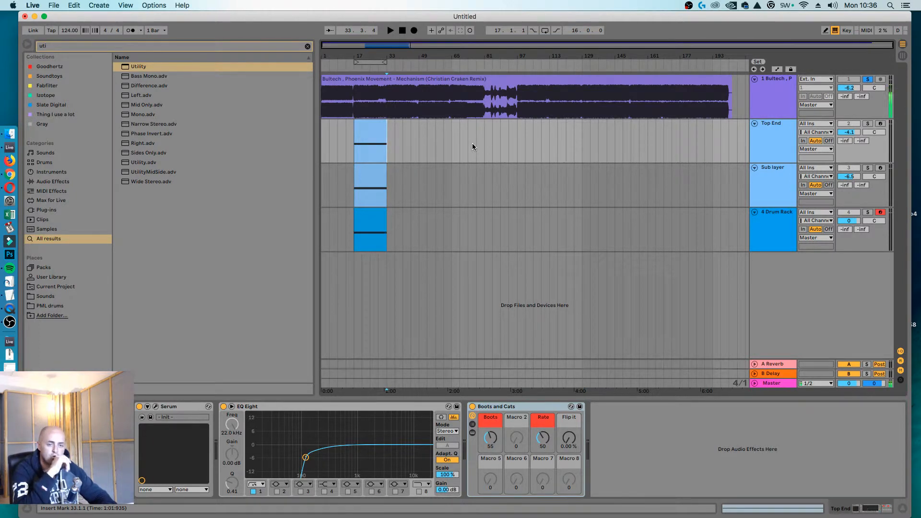
{"action": "key", "text": "space"}
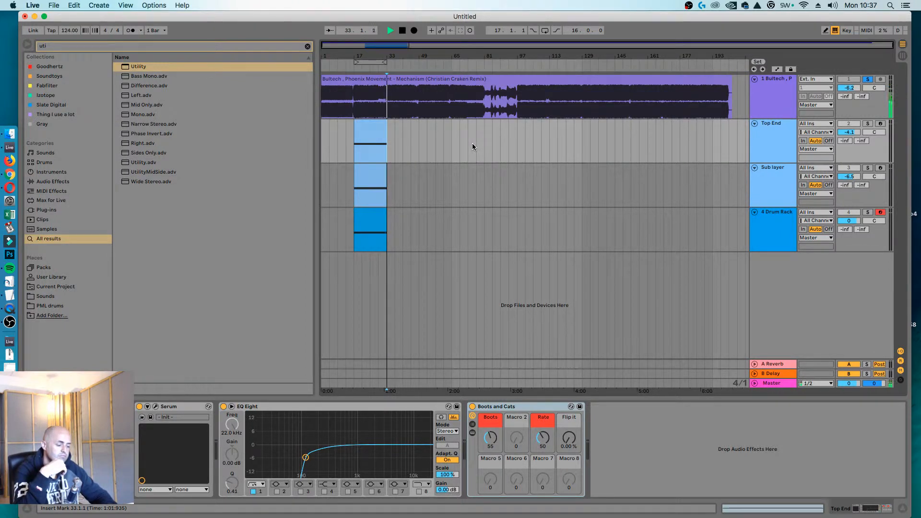
{"action": "key", "text": "space"}
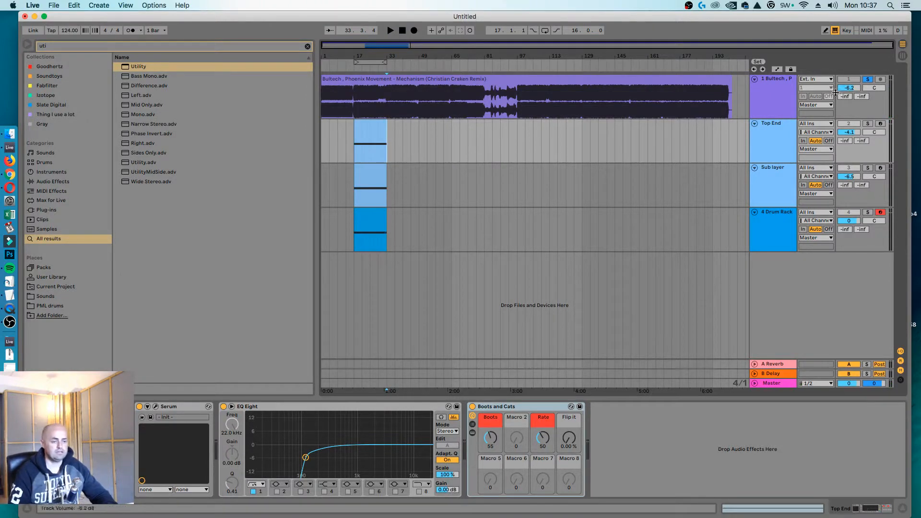
Search the browser for "ozone ima" and load Ozone Imager onto a new audio track below the Drum Rack
{"action": "left_click", "coordinate": [781, 96]}
{"action": "left_click", "coordinate": [203, 50]}
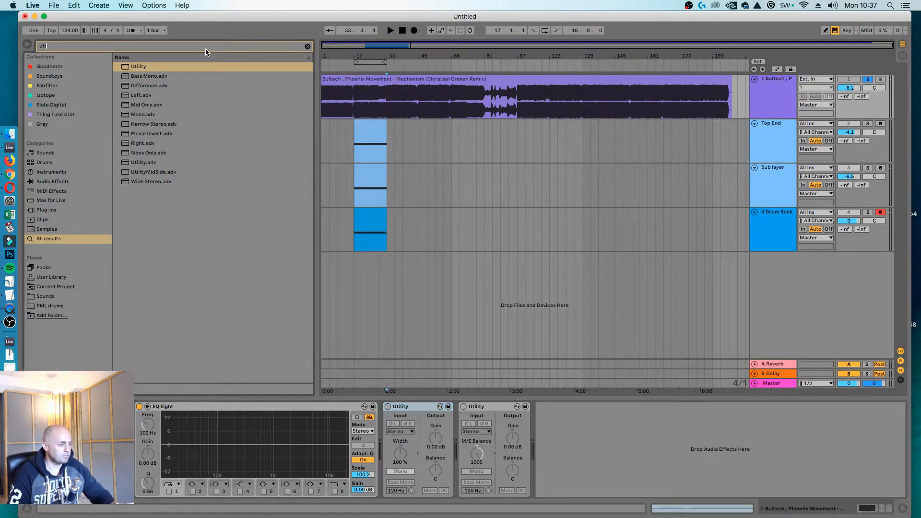
{"action": "key", "text": "BackSpace"}
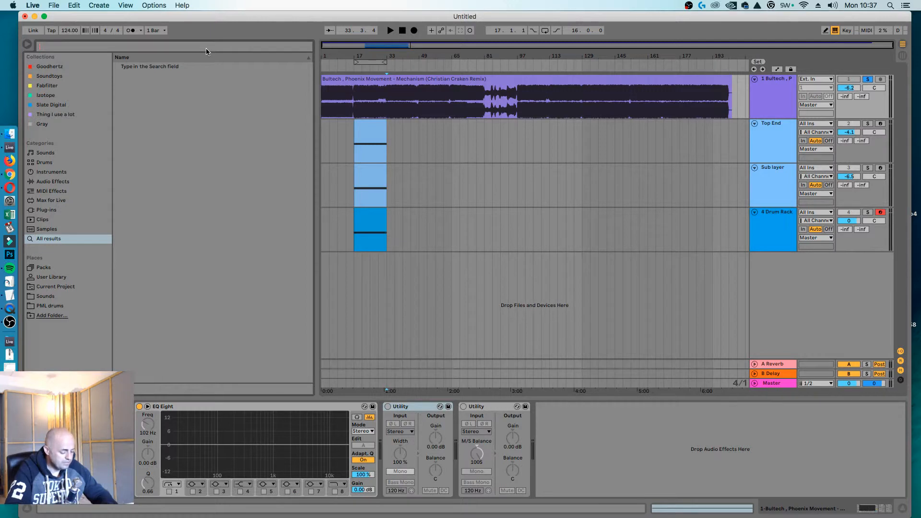
{"action": "type", "text": "ozone"}
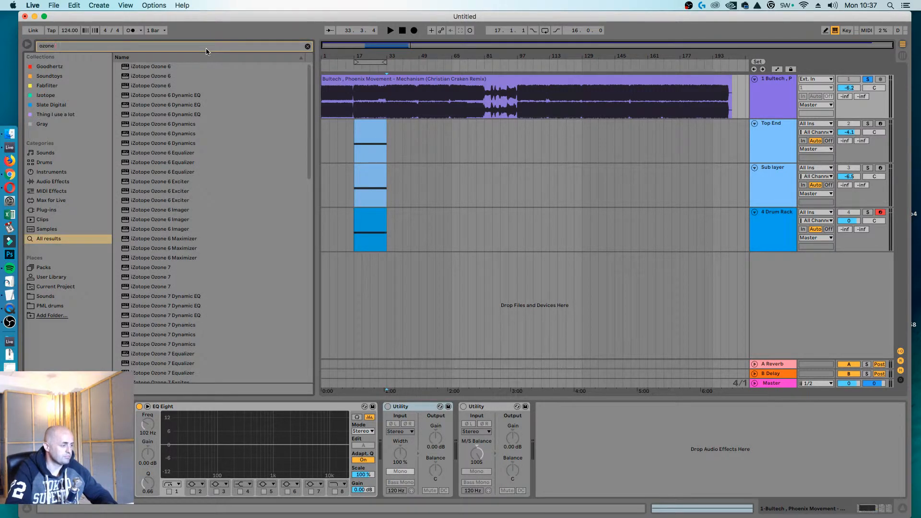
{"action": "type", "text": " ima"}
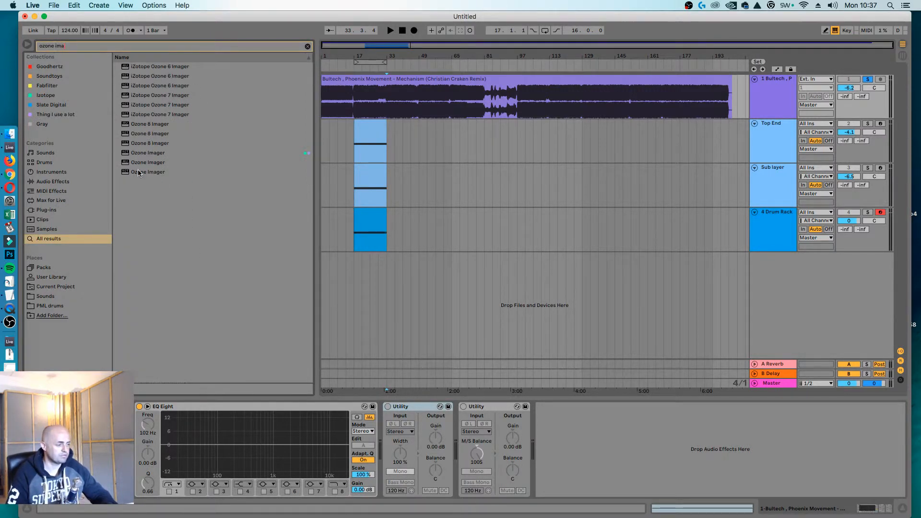
{"action": "left_click_drag", "start_coordinate": [144, 172], "coordinate": [478, 316]}
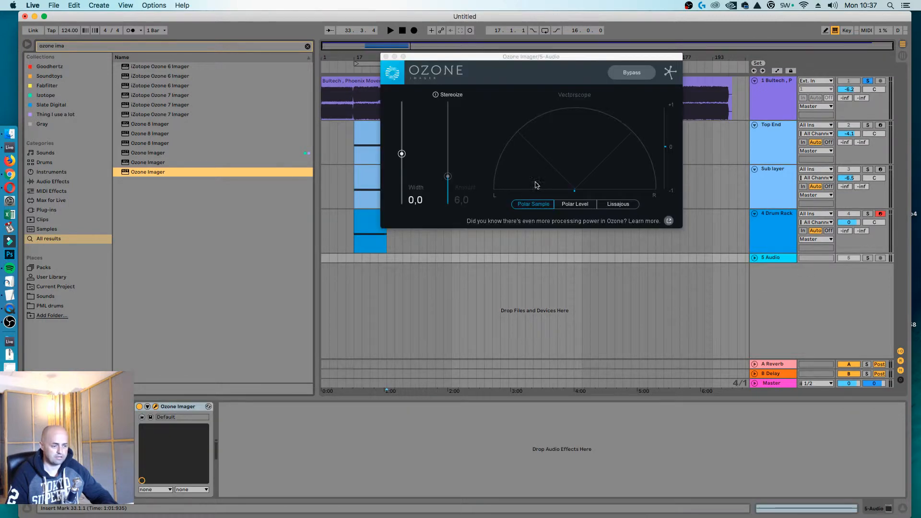
Search the browser for "stab" and audition the samples from Stab Rotten.wav up to Stab Always.wav
{"action": "left_click", "coordinate": [307, 46]}
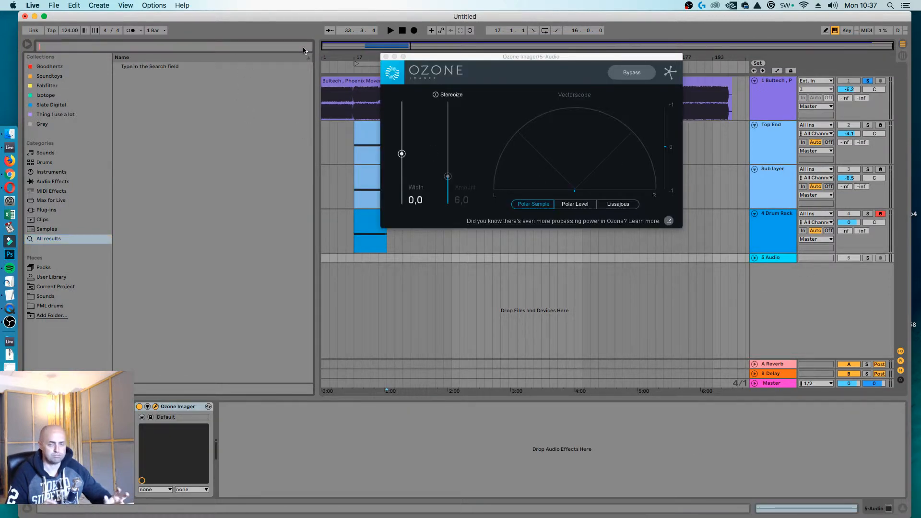
{"action": "type", "text": "stab"}
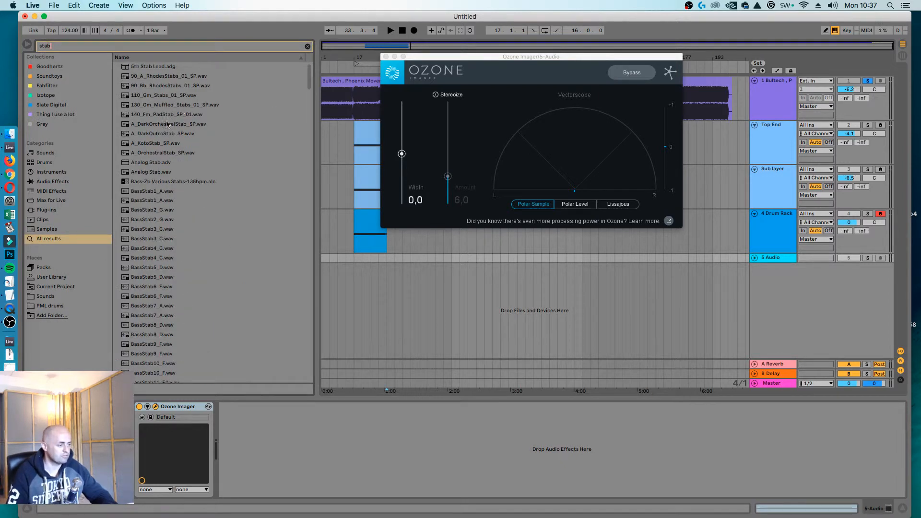
{"action": "scroll", "coordinate": [167, 125], "scroll_direction": "down", "scroll_amount": 20}
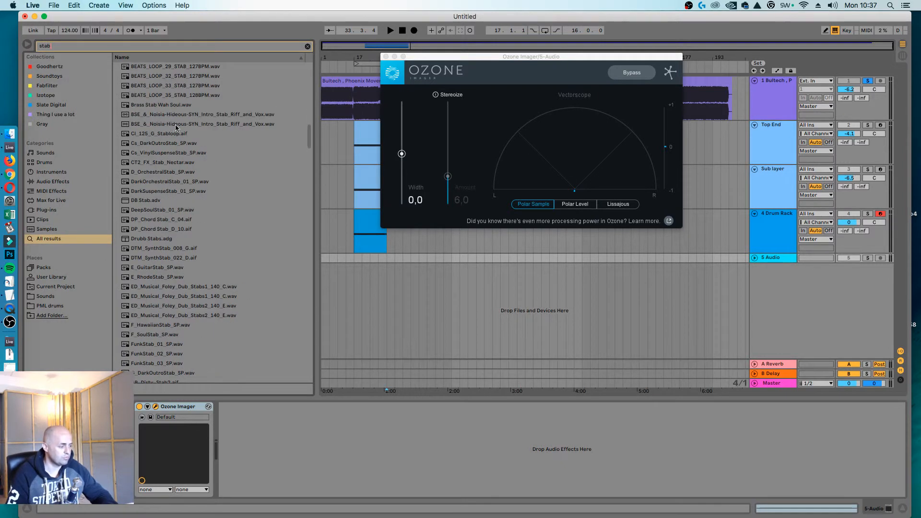
{"action": "scroll", "coordinate": [201, 165], "scroll_direction": "down", "scroll_amount": 10}
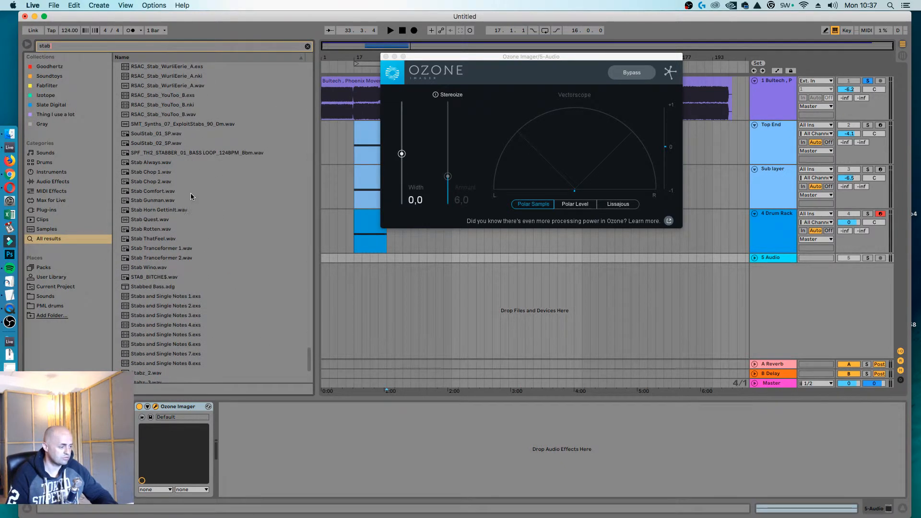
{"action": "left_click", "coordinate": [161, 228]}
{"action": "left_click", "coordinate": [161, 220]}
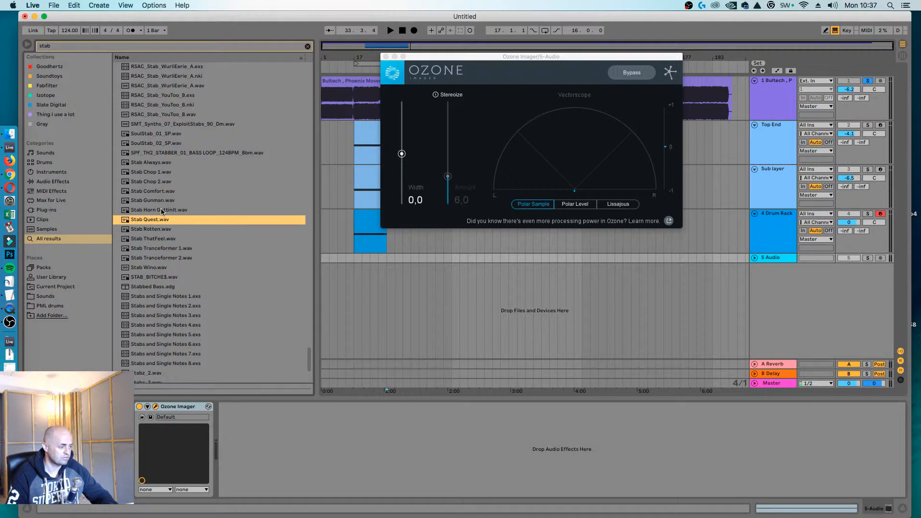
{"action": "left_click", "coordinate": [162, 210]}
{"action": "left_click", "coordinate": [162, 200]}
{"action": "left_click", "coordinate": [164, 192]}
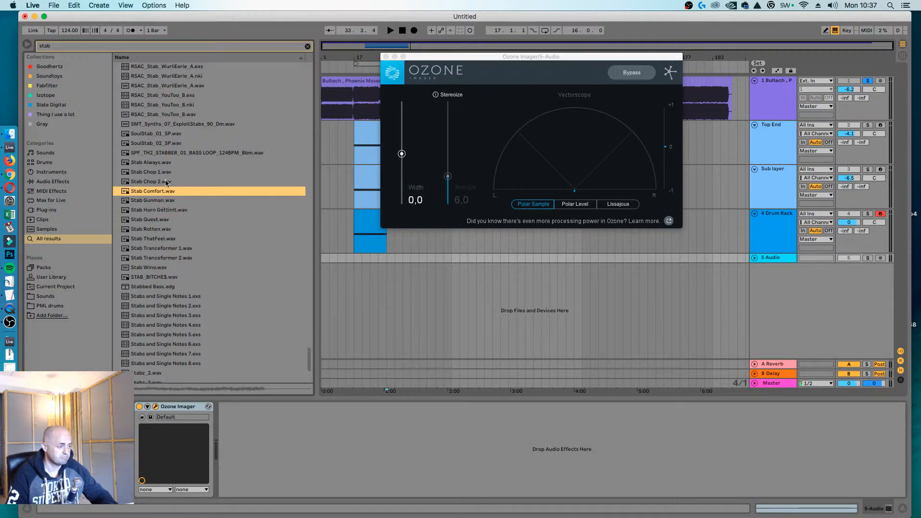
{"action": "key", "text": "Up"}
{"action": "key", "text": "Up"}
{"action": "key", "text": "Up"}
Audition further stab samples, including Stab Tranceformer 1 and 2, Stab Wino, Stabz_2, Stabz_3 and the VEE3 Stabbo loops
{"action": "left_click", "coordinate": [161, 257]}
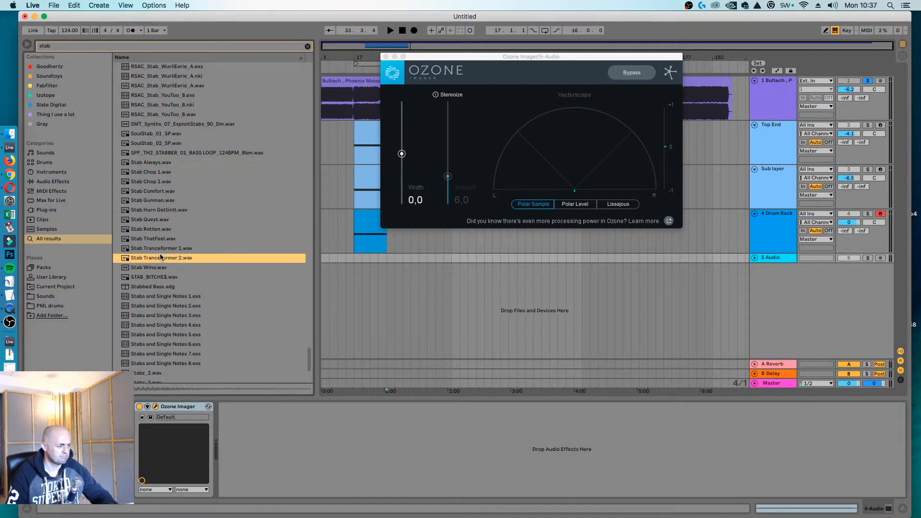
{"action": "left_click", "coordinate": [163, 249]}
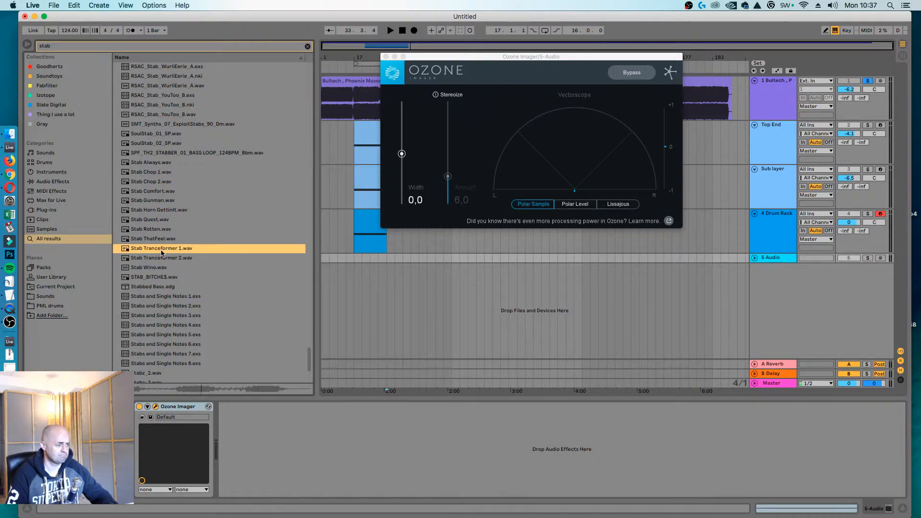
{"action": "left_click", "coordinate": [163, 277]}
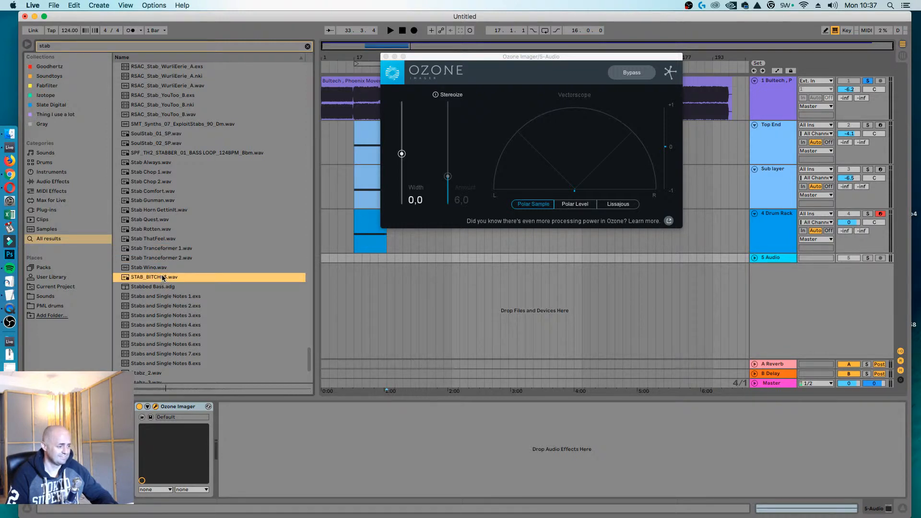
{"action": "left_click", "coordinate": [158, 268]}
{"action": "scroll", "coordinate": [158, 271], "scroll_direction": "down", "scroll_amount": 3}
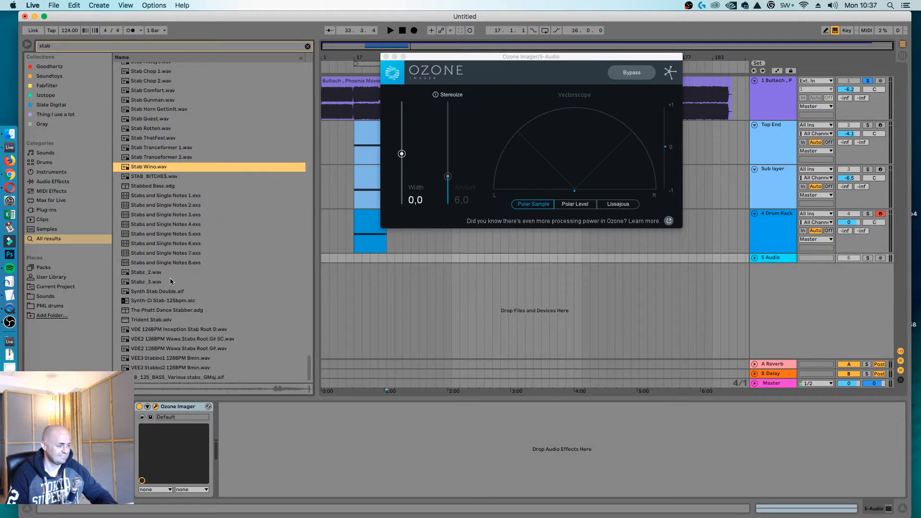
{"action": "left_click", "coordinate": [159, 273]}
{"action": "left_click", "coordinate": [158, 282]}
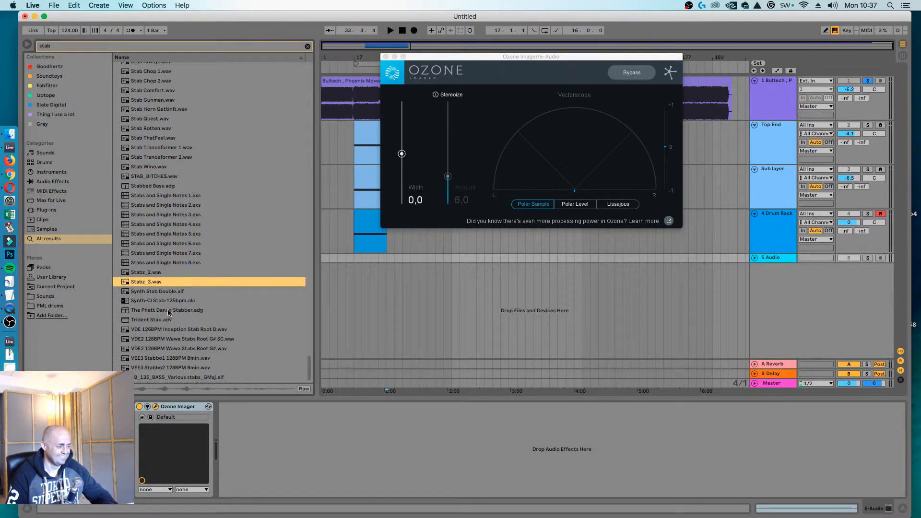
{"action": "left_click", "coordinate": [176, 368]}
{"action": "left_click", "coordinate": [182, 359]}
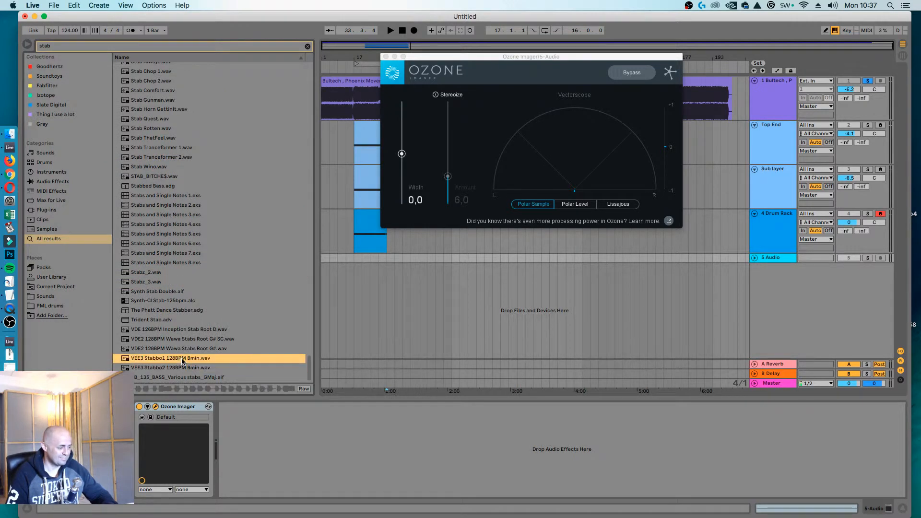
Audition the VDE2 Wawa Stabs samples and ZB_135_BASS_Various stabs_GMaj.aif, and place the latter at bar 17 on the Ozone Imager track
{"action": "left_click", "coordinate": [183, 349]}
{"action": "left_click", "coordinate": [185, 342]}
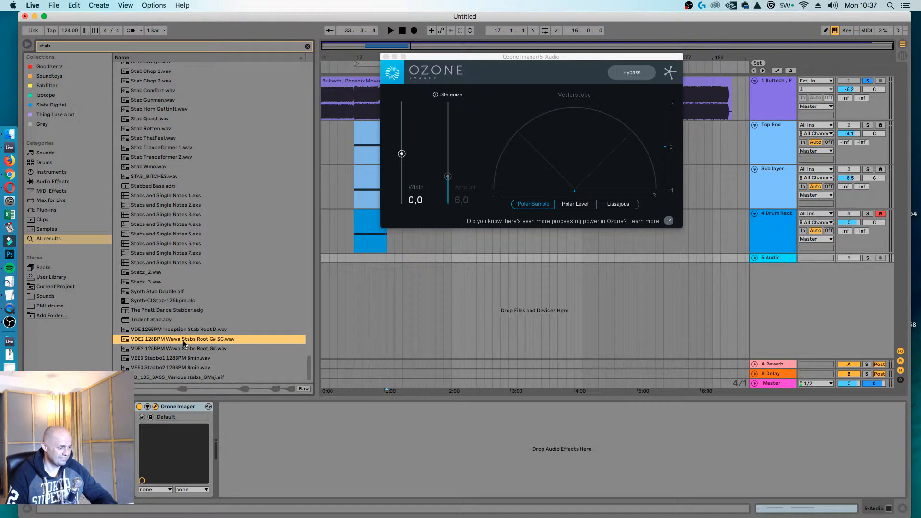
{"action": "left_click", "coordinate": [184, 378]}
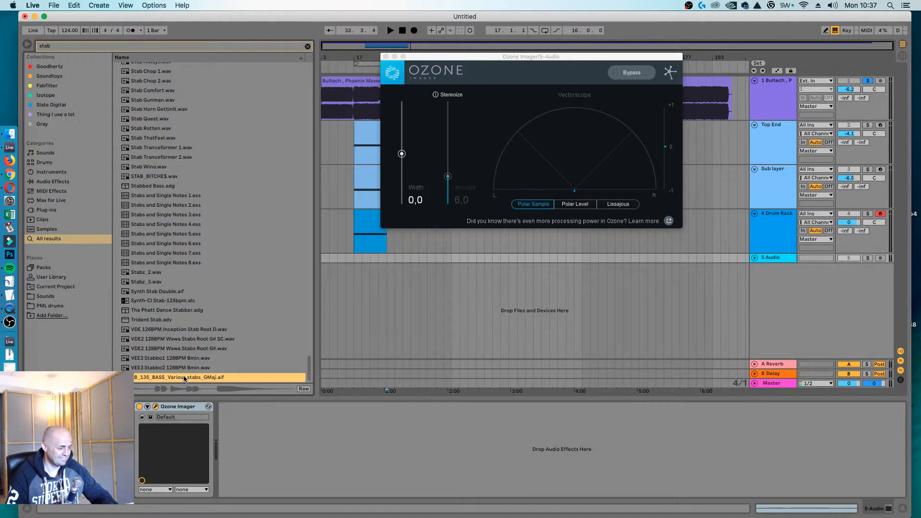
{"action": "left_click_drag", "start_coordinate": [177, 380], "coordinate": [352, 262]}
{"action": "left_click", "coordinate": [386, 57]}
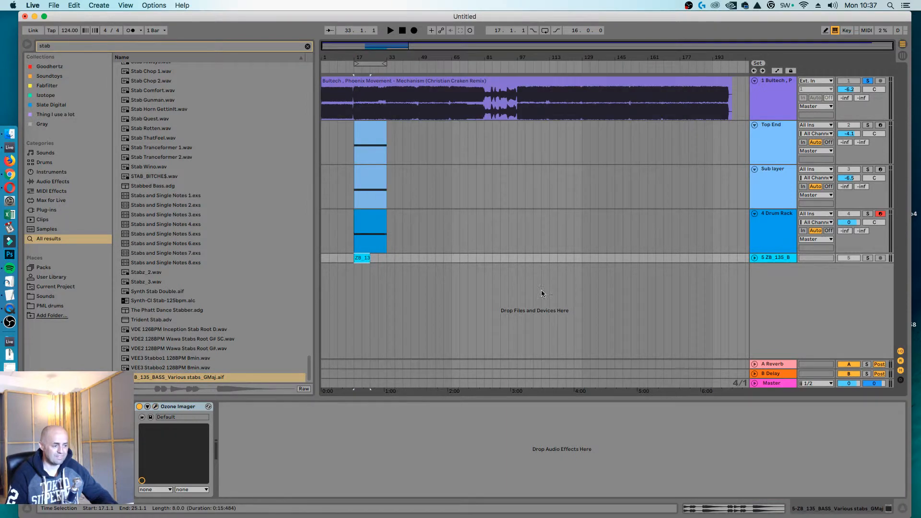
Unfold and solo the stab track, play its clip from bar 17, and shorten the clip to end at 17.3.1
{"action": "left_click", "coordinate": [754, 258]}
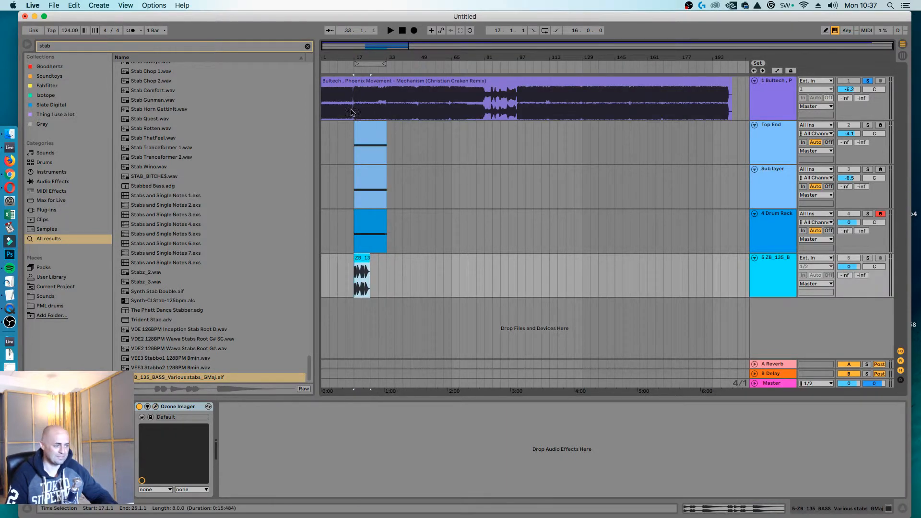
{"action": "key", "text": "z"}
{"action": "key", "text": "space"}
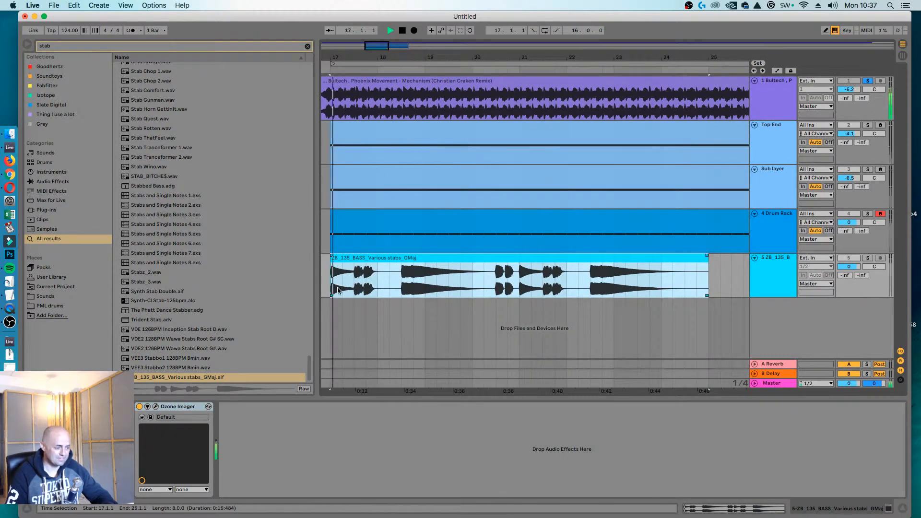
{"action": "left_click", "coordinate": [867, 258]}
{"action": "key", "text": "space"}
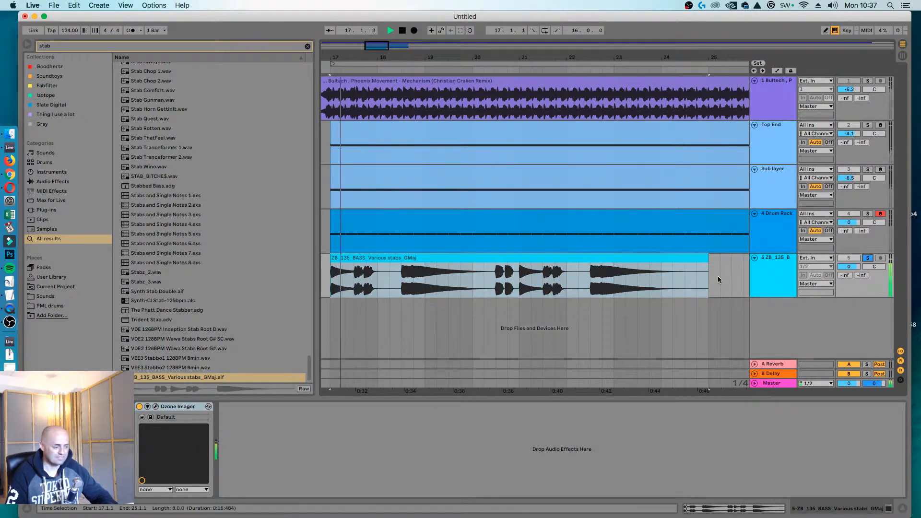
{"action": "key", "text": "space"}
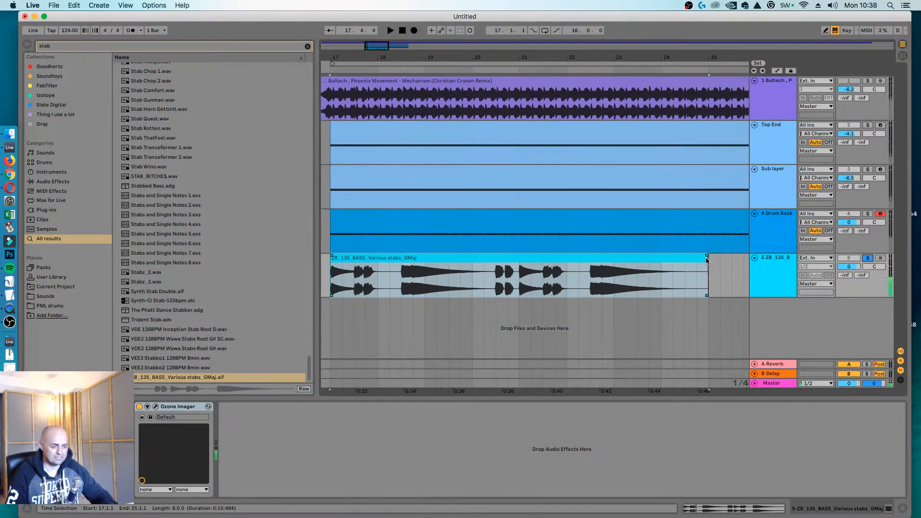
{"action": "left_click", "coordinate": [682, 265]}
{"action": "left_click_drag", "start_coordinate": [682, 265], "coordinate": [340, 263]}
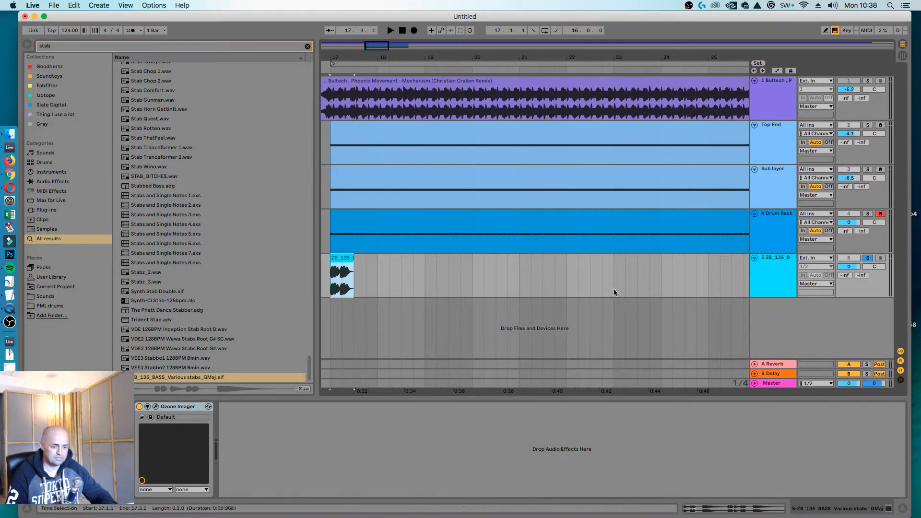
Show Ozone Imager on the stab track, lower the track volume to -11.1 dB, and play the stab to check its stereo image
{"action": "left_click", "coordinate": [789, 286]}
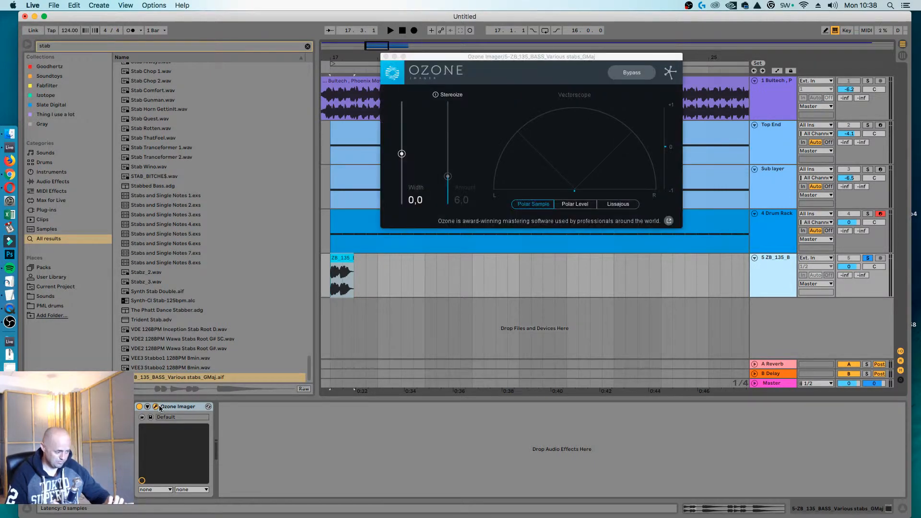
{"action": "left_click", "coordinate": [156, 407]}
{"action": "left_click_drag", "start_coordinate": [855, 269], "coordinate": [856, 285]}
{"action": "key", "text": "space"}
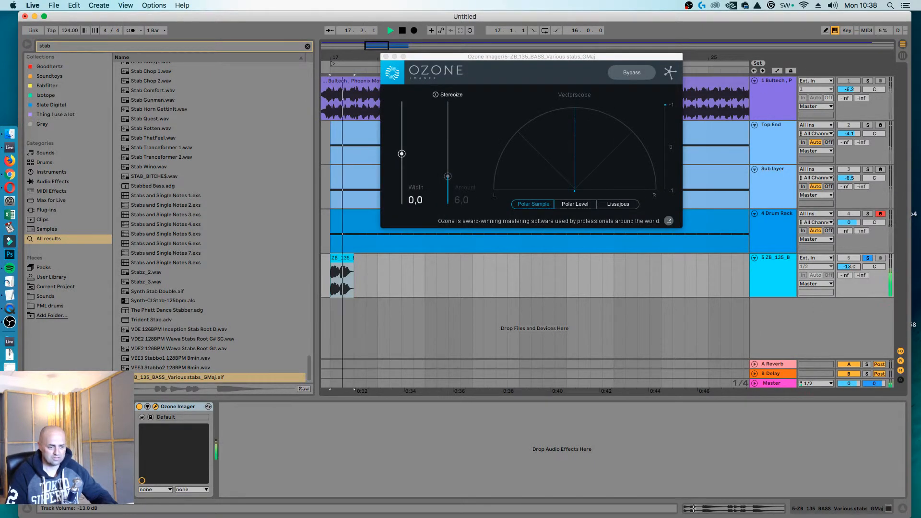
{"action": "key", "text": "space"}
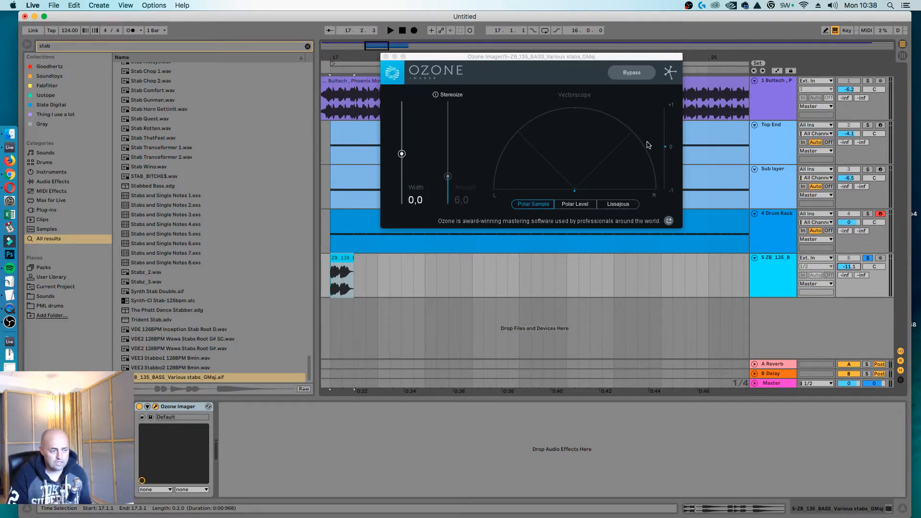
Enable Stereoize in Ozone Imager with Width 67.0 and Amount 11.7, and play the stab
{"action": "left_click", "coordinate": [437, 93]}
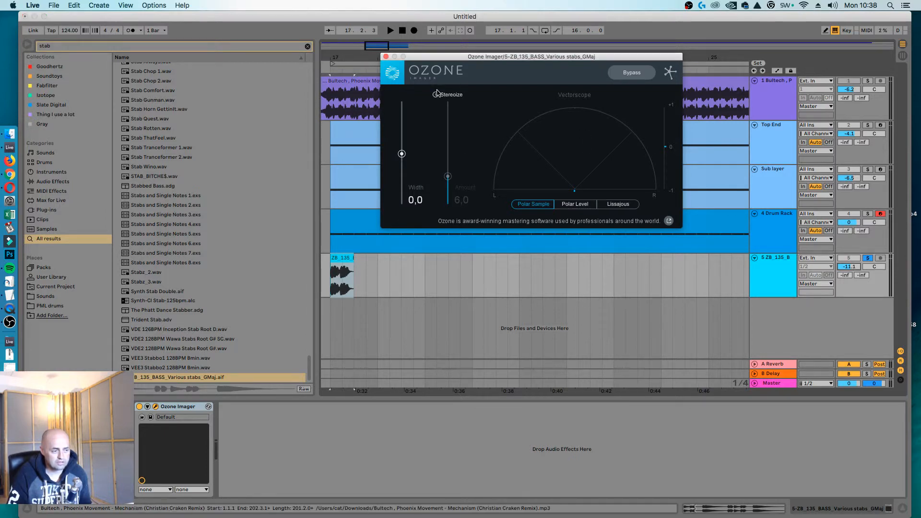
{"action": "left_click", "coordinate": [436, 95]}
{"action": "left_click_drag", "start_coordinate": [402, 153], "coordinate": [402, 119]}
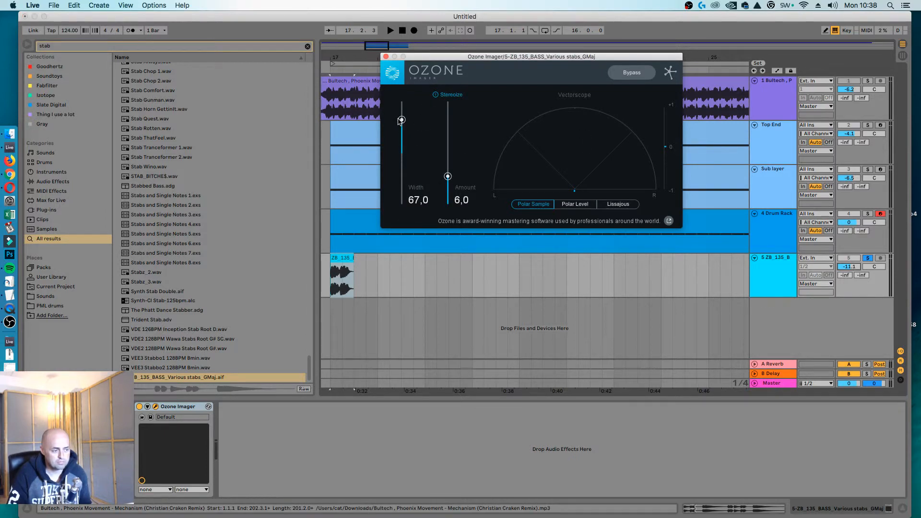
{"action": "left_click_drag", "start_coordinate": [447, 176], "coordinate": [449, 149]}
{"action": "key", "text": "space"}
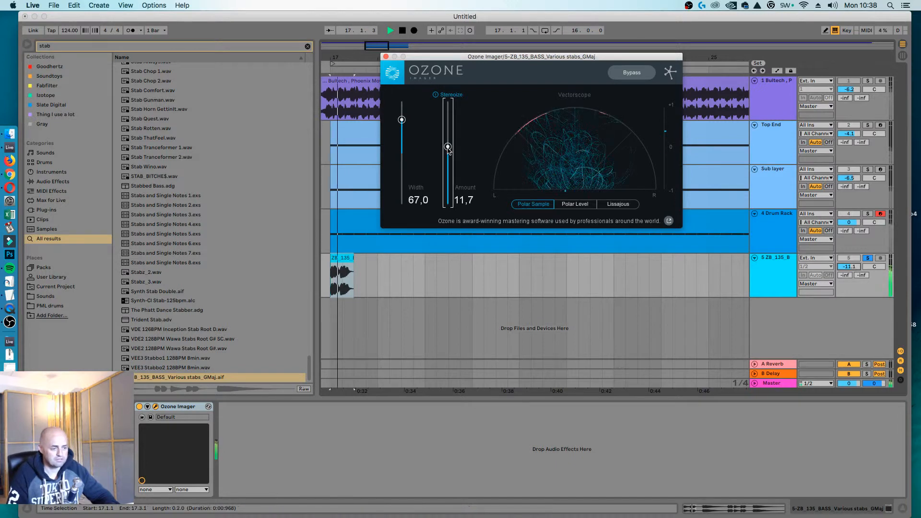
{"action": "key", "text": "space"}
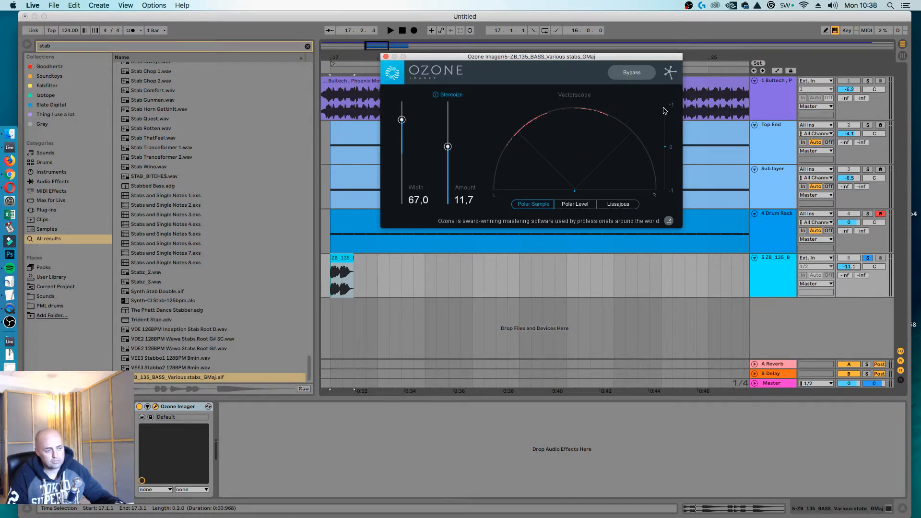
Reset Ozone Imager's Width and Amount to their defaults and switch Stereoize off
{"action": "double_click", "coordinate": [403, 121]}
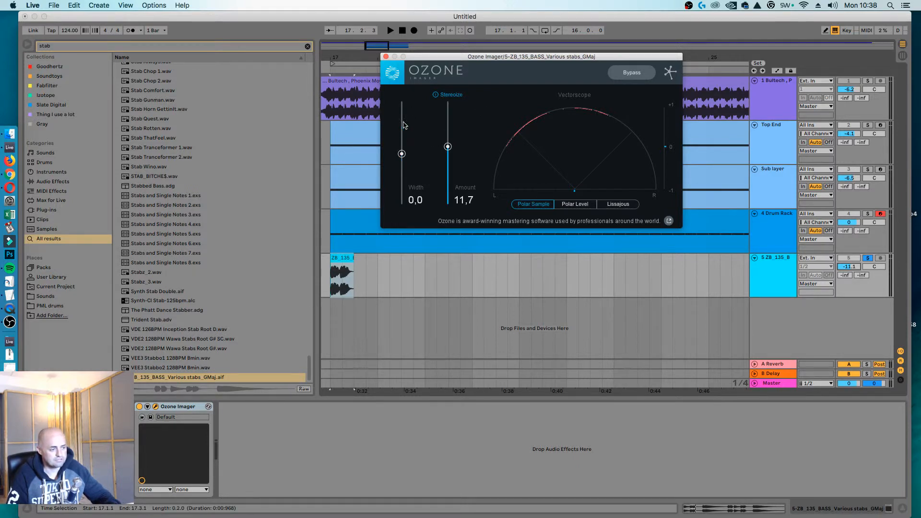
{"action": "double_click", "coordinate": [447, 147]}
{"action": "left_click", "coordinate": [435, 94]}
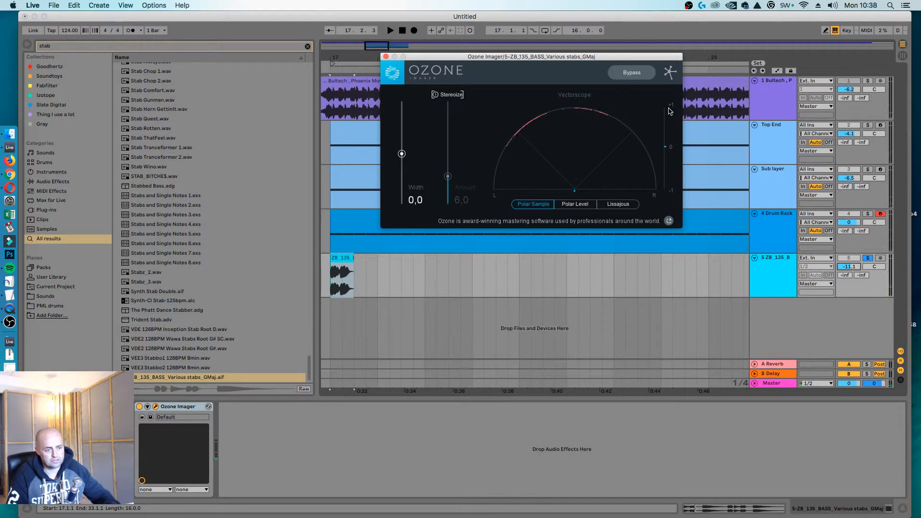
Enable Stereoize and widen the stab to Width 65.1 and Amount 13.1 while checking the vectorscope during playback
{"action": "left_click", "coordinate": [438, 96]}
{"action": "left_click_drag", "start_coordinate": [401, 155], "coordinate": [401, 132]}
{"action": "left_click_drag", "start_coordinate": [447, 172], "coordinate": [448, 155]}
{"action": "key", "text": "space"}
{"action": "left_click_drag", "start_coordinate": [402, 131], "coordinate": [402, 125]}
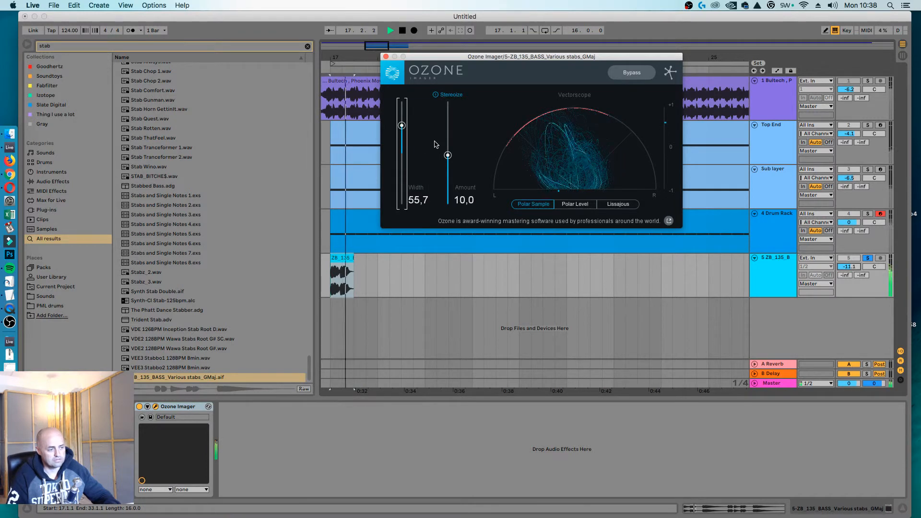
{"action": "left_click_drag", "start_coordinate": [448, 155], "coordinate": [448, 144]}
{"action": "left_click_drag", "start_coordinate": [401, 125], "coordinate": [402, 121]}
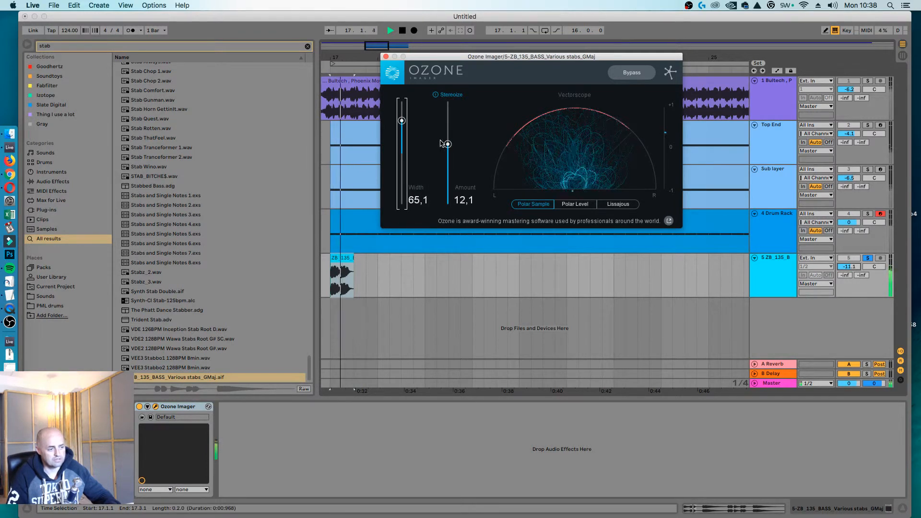
{"action": "left_click_drag", "start_coordinate": [447, 144], "coordinate": [448, 139]}
{"action": "key", "text": "space"}
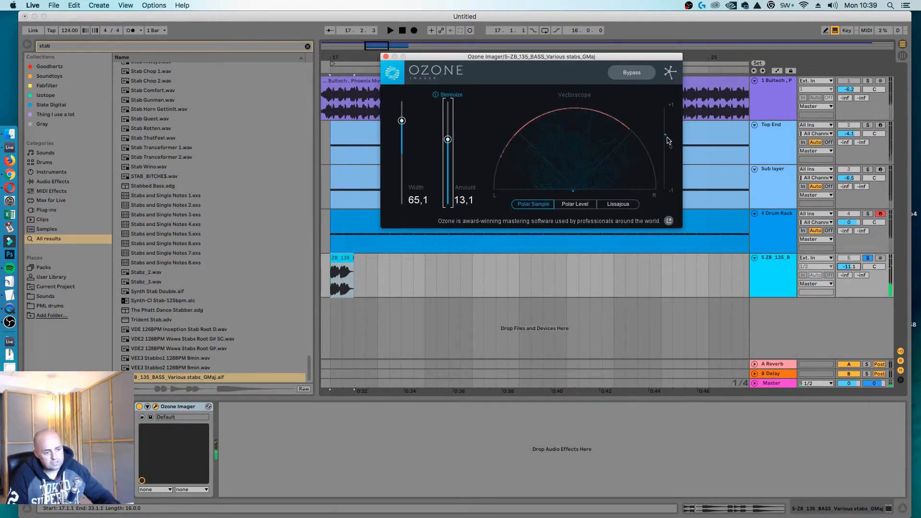
{"action": "key", "text": "space"}
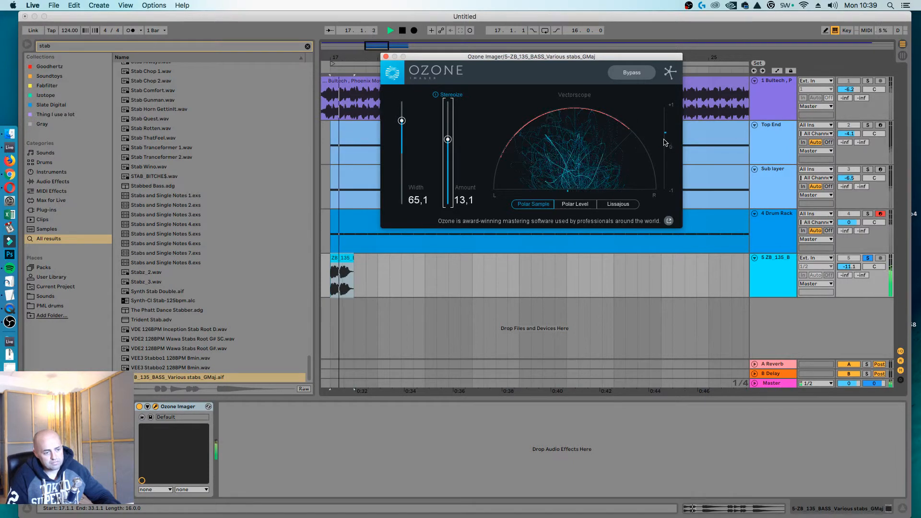
{"action": "key", "text": "space"}
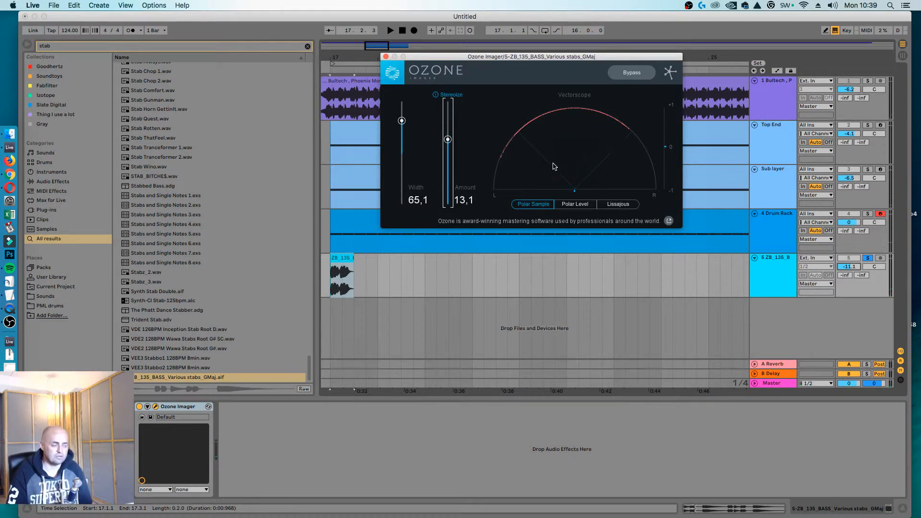
Search the browser for "eq", add EQ Eight after Ozone Imager on the stab track, and set its mode to M/S
{"action": "left_click", "coordinate": [388, 58]}
{"action": "left_click_drag", "start_coordinate": [422, 61], "coordinate": [422, 55]}
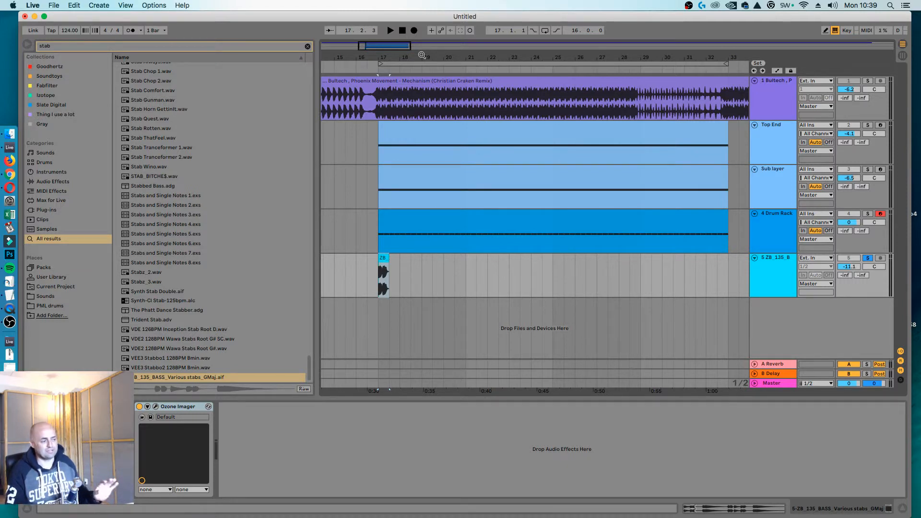
{"action": "left_click", "coordinate": [307, 46]}
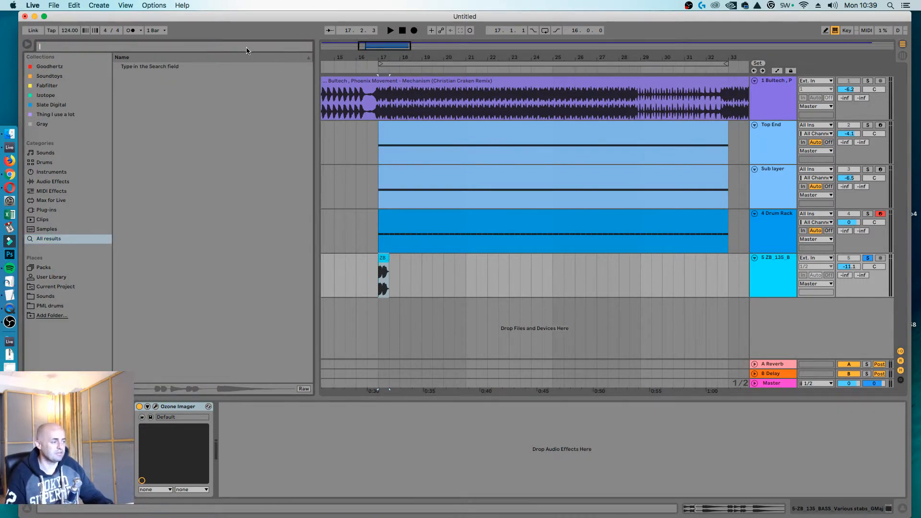
{"action": "type", "text": "eq"}
{"action": "left_click_drag", "start_coordinate": [216, 66], "coordinate": [313, 453]}
{"action": "left_click", "coordinate": [447, 431]}
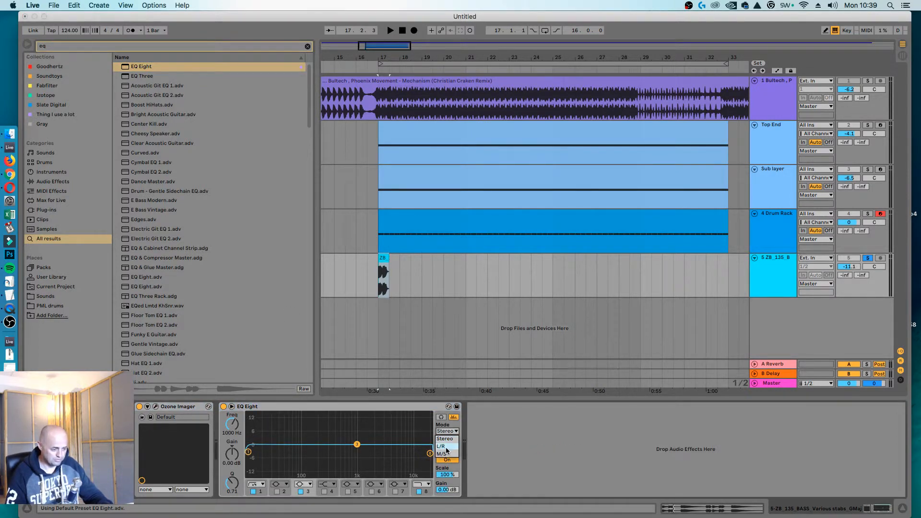
{"action": "left_click", "coordinate": [445, 454]}
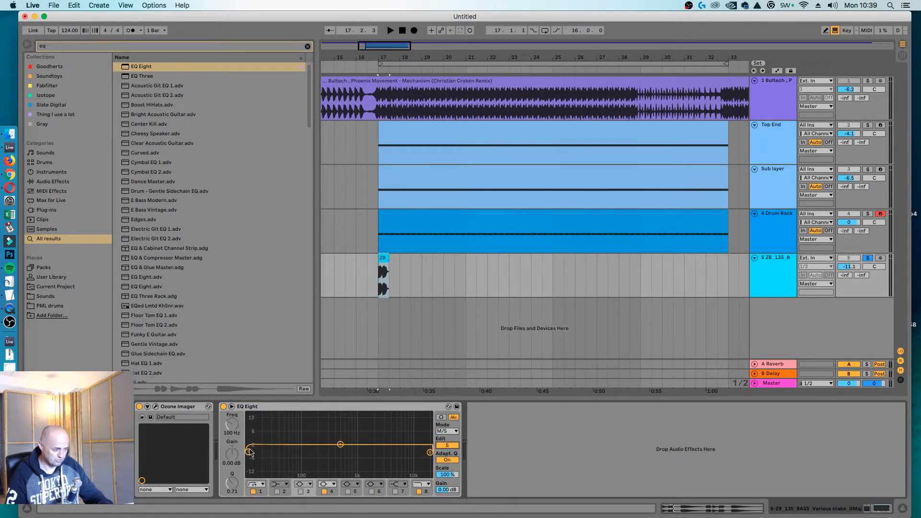
Set the side channel's low-cut filter in EQ Eight to 36.7 Hz with a Q of 0.49, and play the stab
{"action": "left_click_drag", "start_coordinate": [251, 452], "coordinate": [276, 458]}
{"action": "key", "text": "space"}
{"action": "key", "text": "space"}
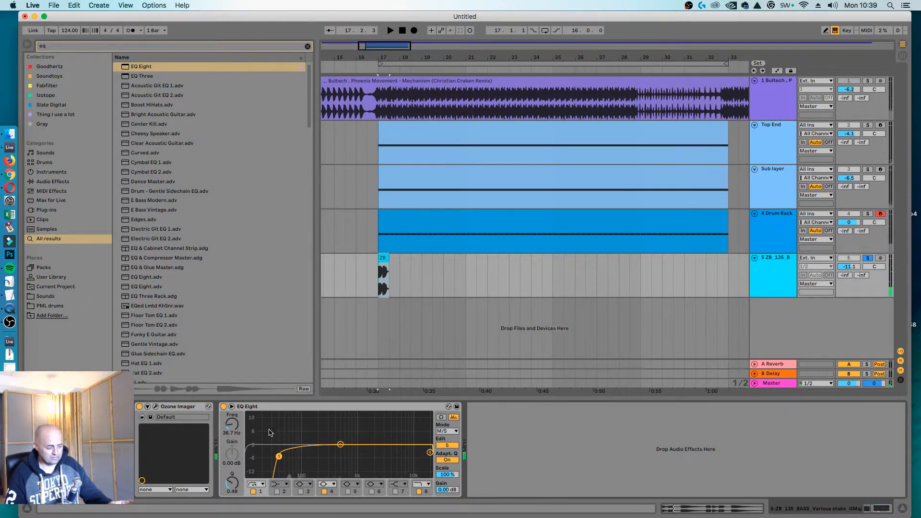
{"action": "left_click_drag", "start_coordinate": [275, 425], "coordinate": [302, 481]}
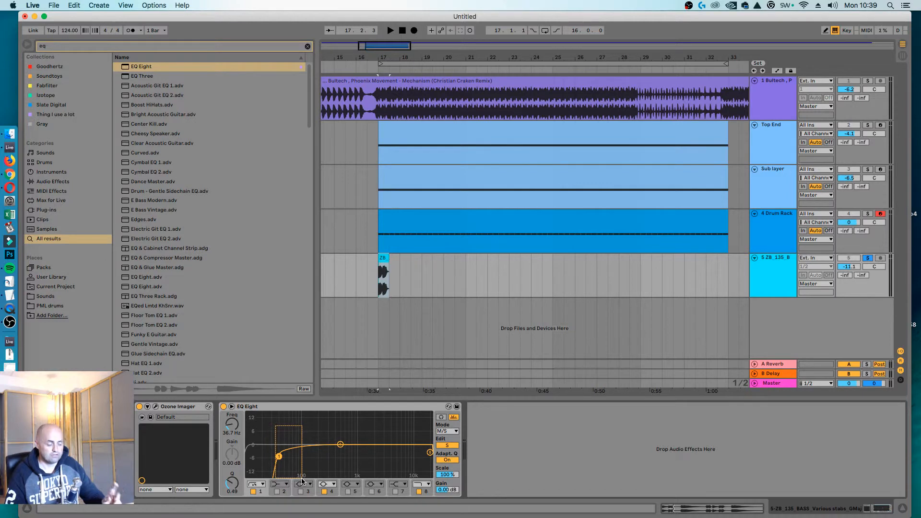
{"action": "left_click_drag", "start_coordinate": [302, 481], "coordinate": [302, 482]}
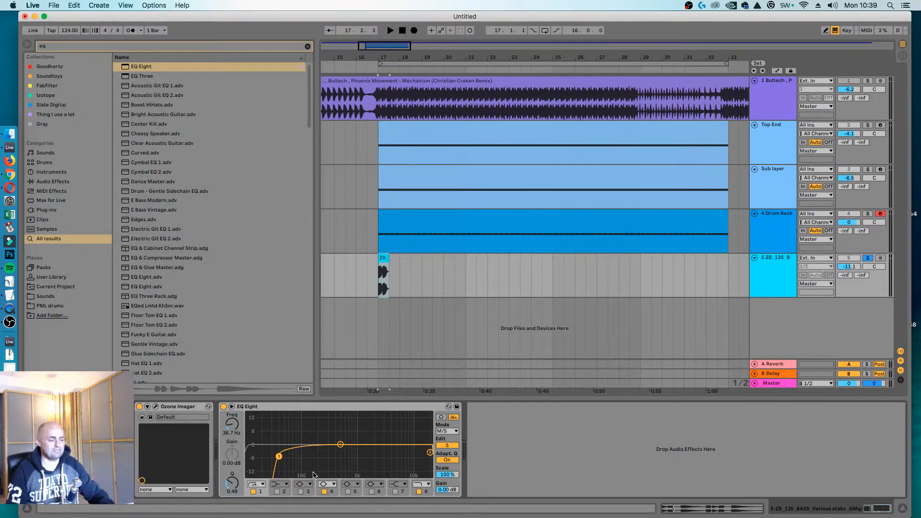
Delete the B Delay return track and search the browser for "rever"
{"action": "left_click", "coordinate": [783, 374]}
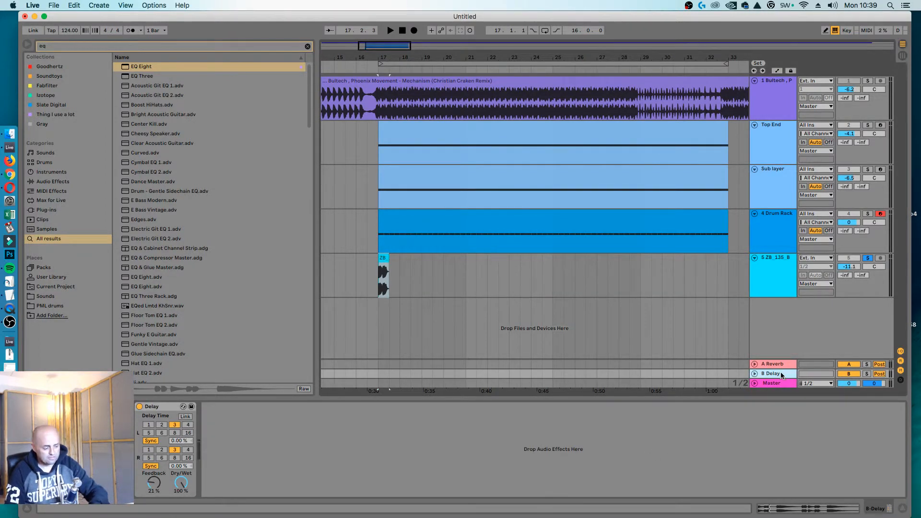
{"action": "key", "text": "Delete"}
{"action": "left_click", "coordinate": [213, 46]}
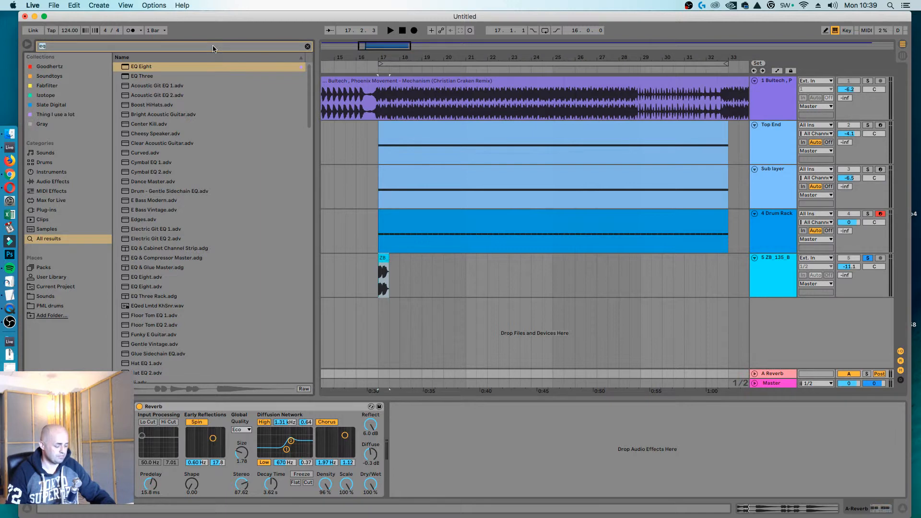
{"action": "type", "text": "rever"}
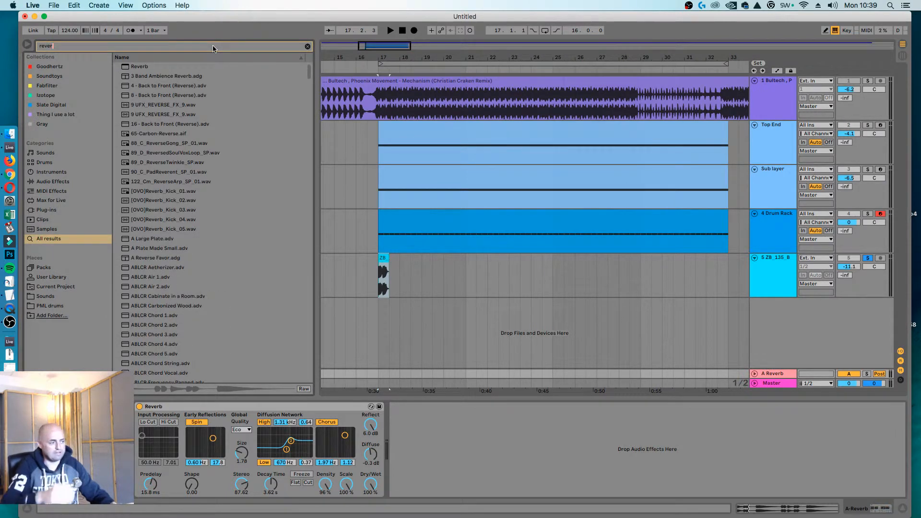
Replace the existing Reverb on return A with a fresh default Reverb and set its Dry/Wet to 100%
{"action": "left_click_drag", "start_coordinate": [130, 70], "coordinate": [431, 416]}
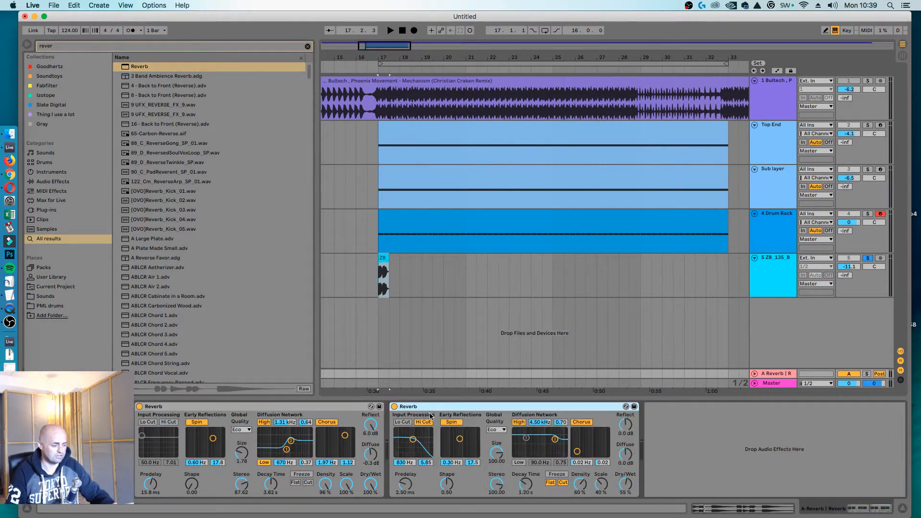
{"action": "left_click", "coordinate": [325, 405]}
{"action": "key", "text": "Delete"}
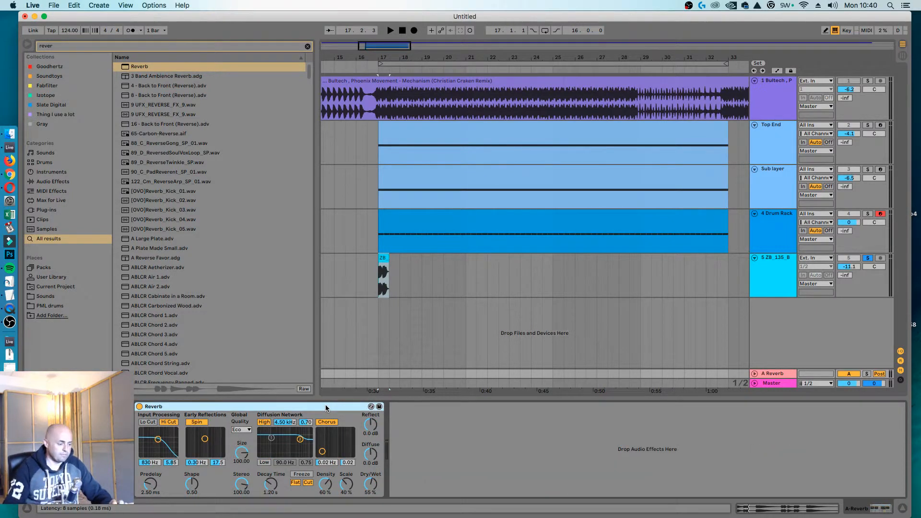
{"action": "left_click_drag", "start_coordinate": [371, 483], "coordinate": [371, 441]}
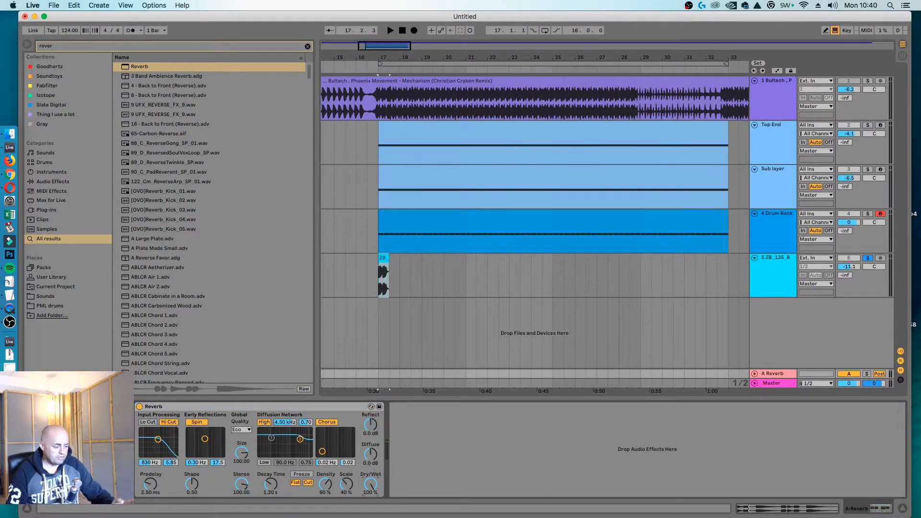
Set the Decay Time of the Reverb on return A to 8.57 s
{"action": "left_click_drag", "start_coordinate": [271, 485], "coordinate": [271, 455]}
{"action": "left_click", "coordinate": [770, 377]}
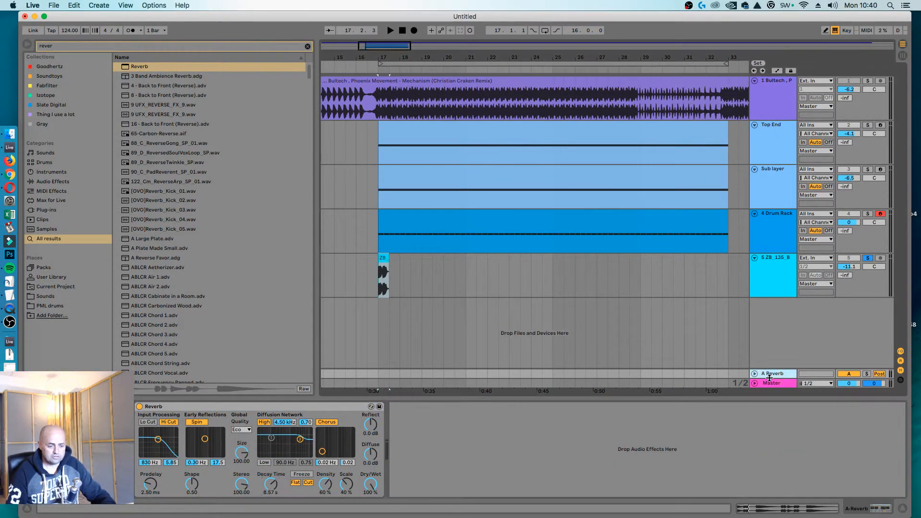
Show track automation and draw the stab track's A-Reverb send, raising it to maximum over the clip's second stab
{"action": "left_click", "coordinate": [844, 275]}
{"action": "left_click_drag", "start_coordinate": [391, 53], "coordinate": [546, 58]}
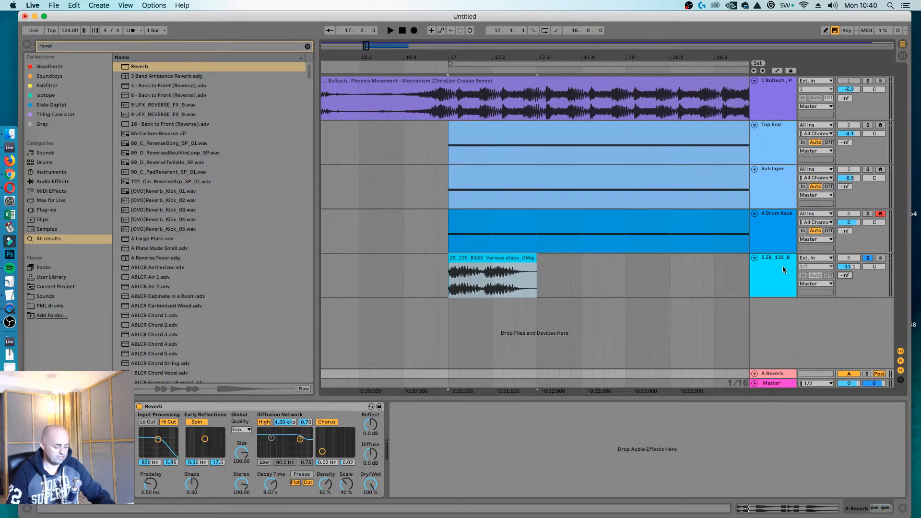
{"action": "left_click", "coordinate": [490, 288]}
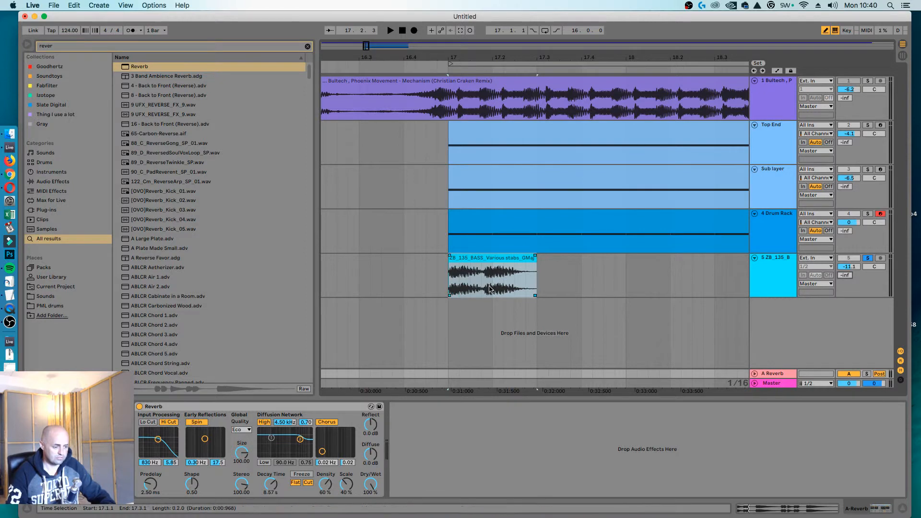
{"action": "left_click", "coordinate": [835, 31]}
{"action": "key", "text": "a"}
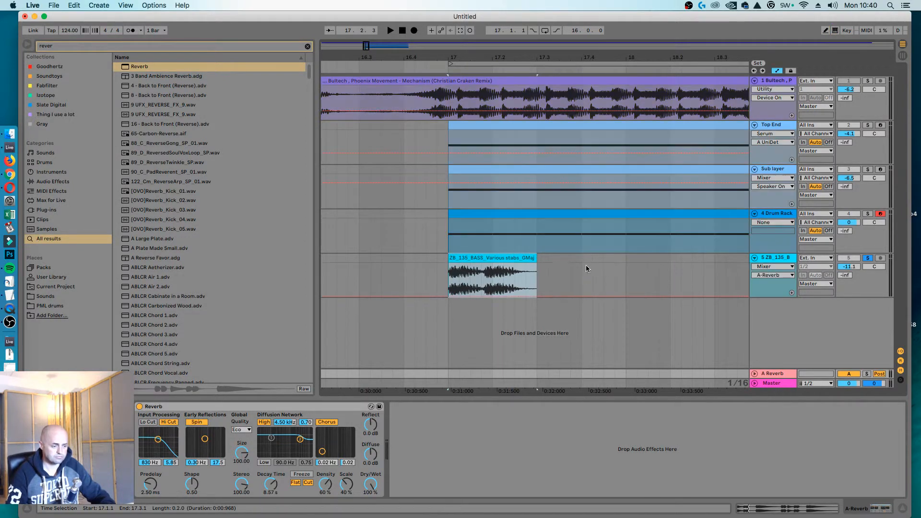
{"action": "mouse_move", "coordinate": [493, 288]}
{"action": "left_mouse_down"}
{"action": "mouse_move", "coordinate": [500, 243]}
{"action": "mouse_move", "coordinate": [520, 243]}
{"action": "left_mouse_up"}
{"action": "key", "text": "b"}
Play the stab with its automated reverb send, display the devices of return A, and stop playback
{"action": "key", "text": "space"}
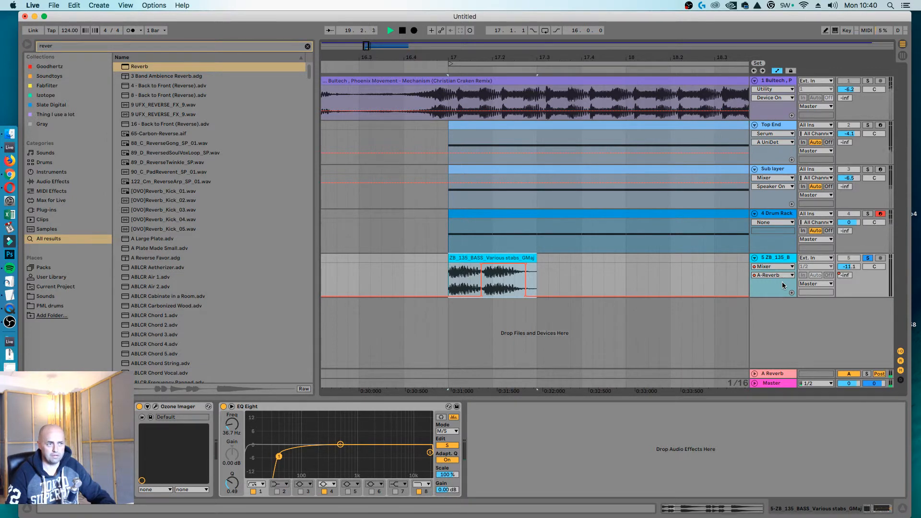
{"action": "key", "text": "space"}
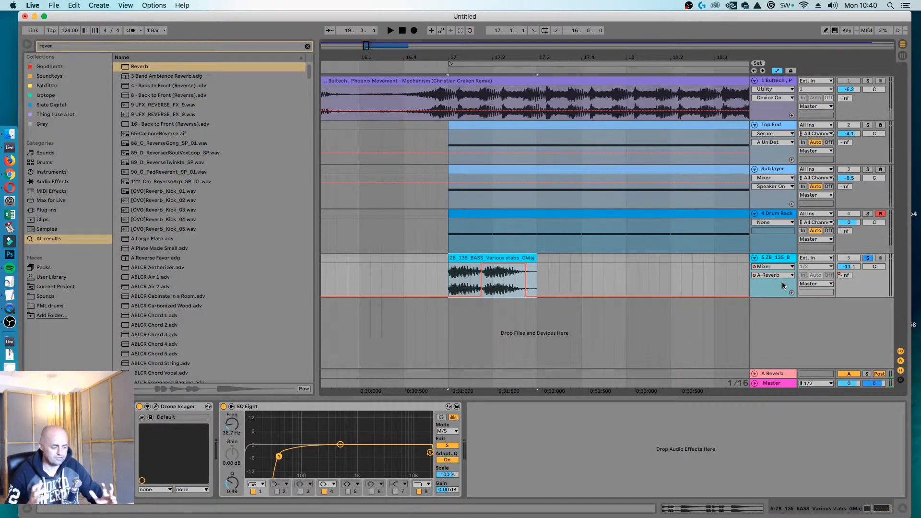
{"action": "key", "text": "space"}
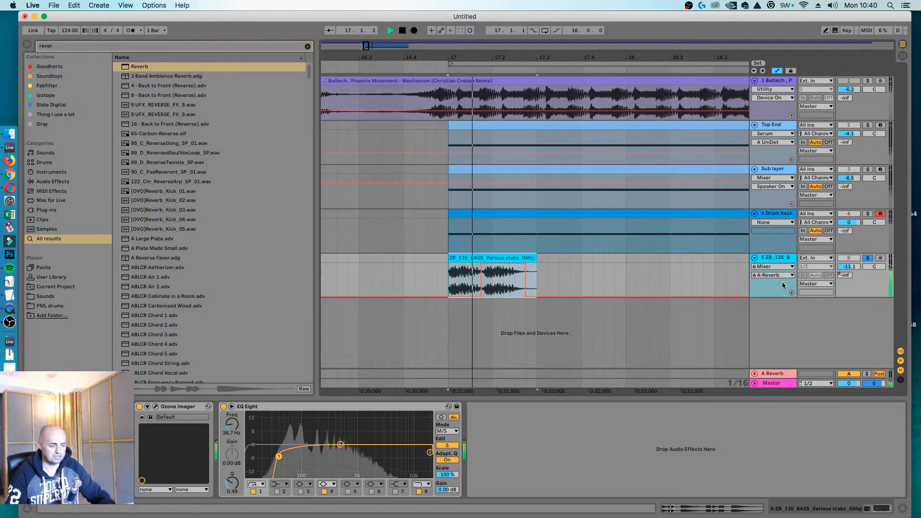
{"action": "left_click", "coordinate": [773, 377]}
{"action": "key", "text": "space"}
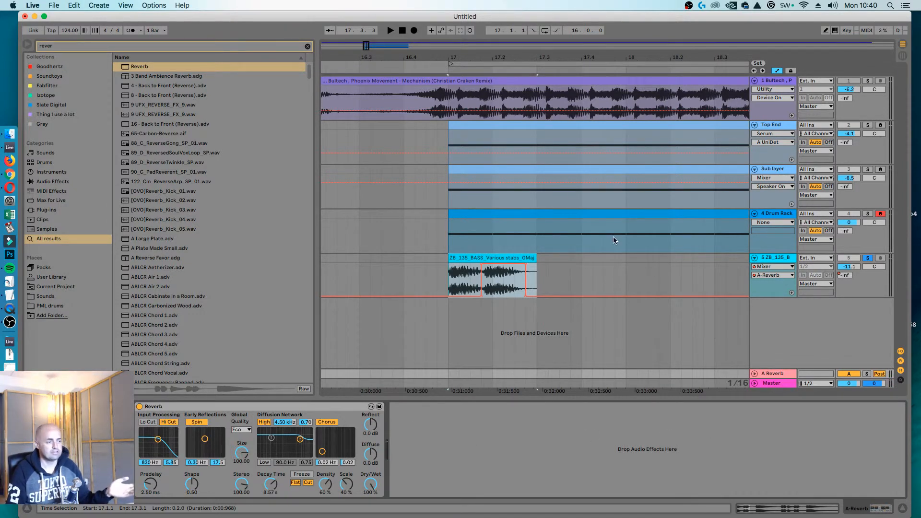
Search the browser for "auto" and add Auto Pan after the Reverb on return A
{"action": "left_click", "coordinate": [307, 46]}
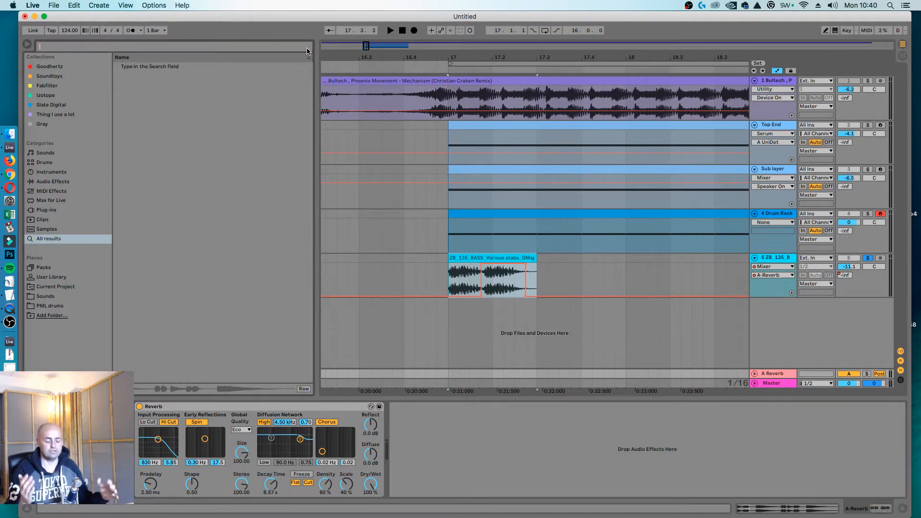
{"action": "type", "text": "auto"}
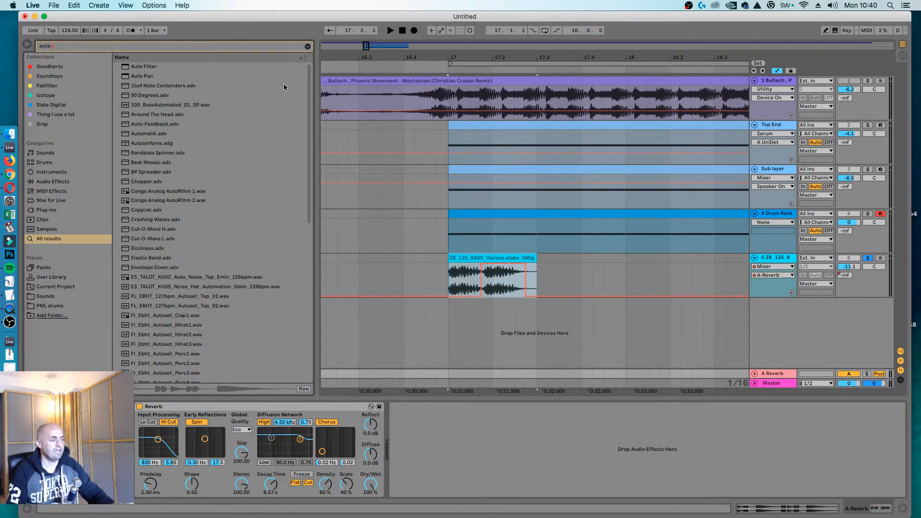
{"action": "left_click_drag", "start_coordinate": [143, 81], "coordinate": [474, 432]}
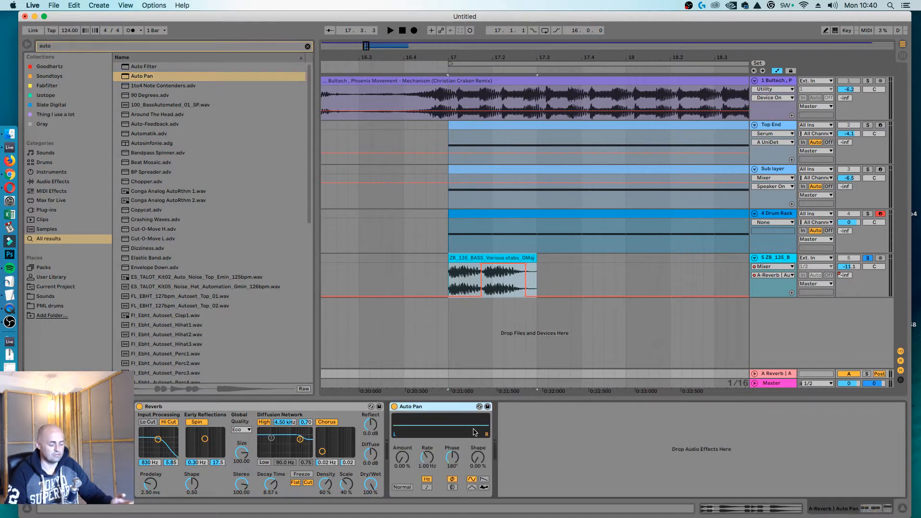
Set Auto Pan's Amount to 64.3% and Rate to 0.40 Hz, and play the stab to hear the moving reverb
{"action": "left_click_drag", "start_coordinate": [402, 458], "coordinate": [430, 459]}
{"action": "key", "text": "space"}
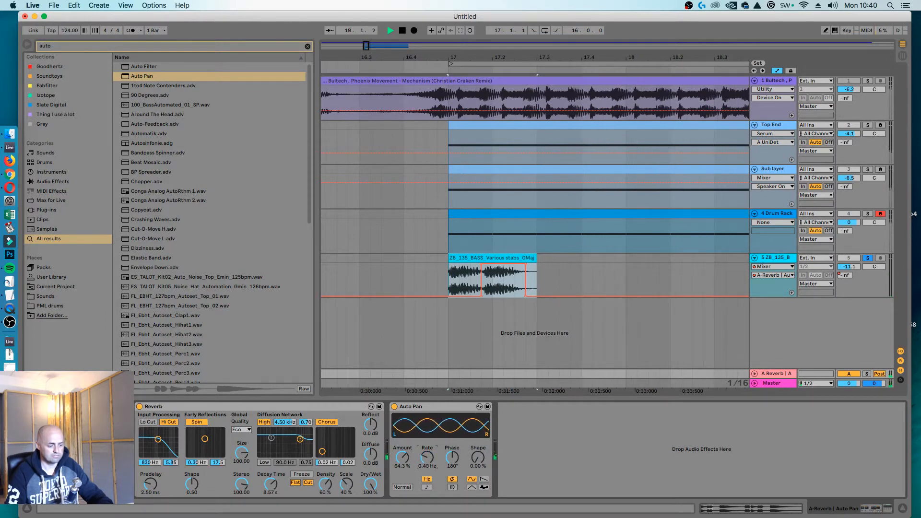
{"action": "key", "text": "space"}
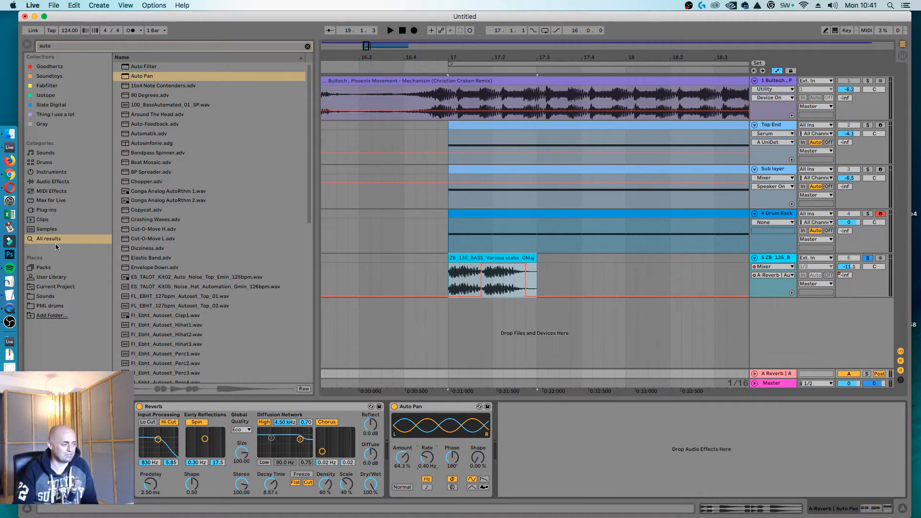
Switch to Opera and go through the Gmail question thread down to its list of reference tracks
{"action": "left_click", "coordinate": [10, 188]}
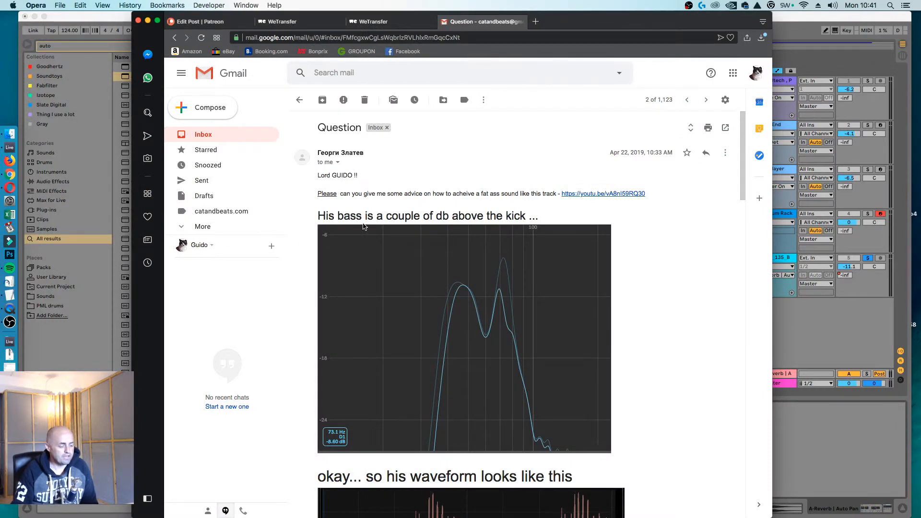
{"action": "scroll", "coordinate": [364, 227], "scroll_direction": "down", "scroll_amount": 10}
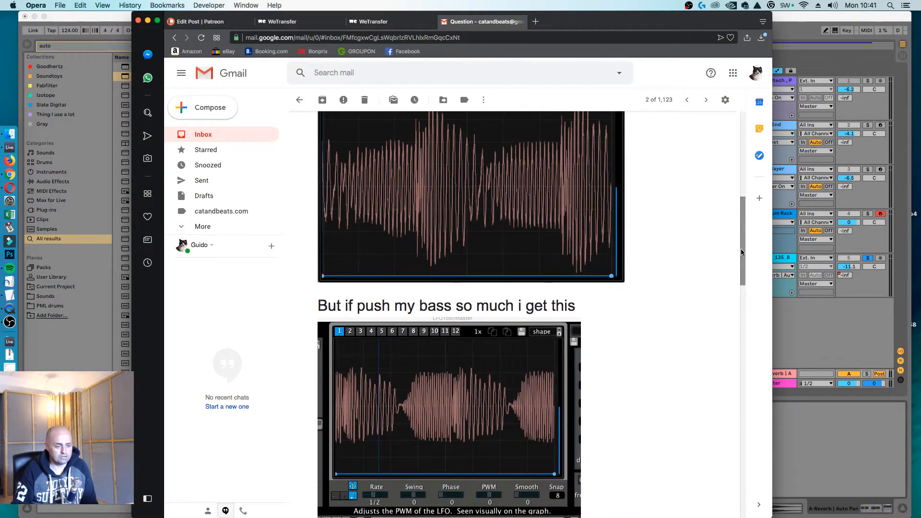
{"action": "left_click_drag", "start_coordinate": [742, 252], "coordinate": [742, 436]}
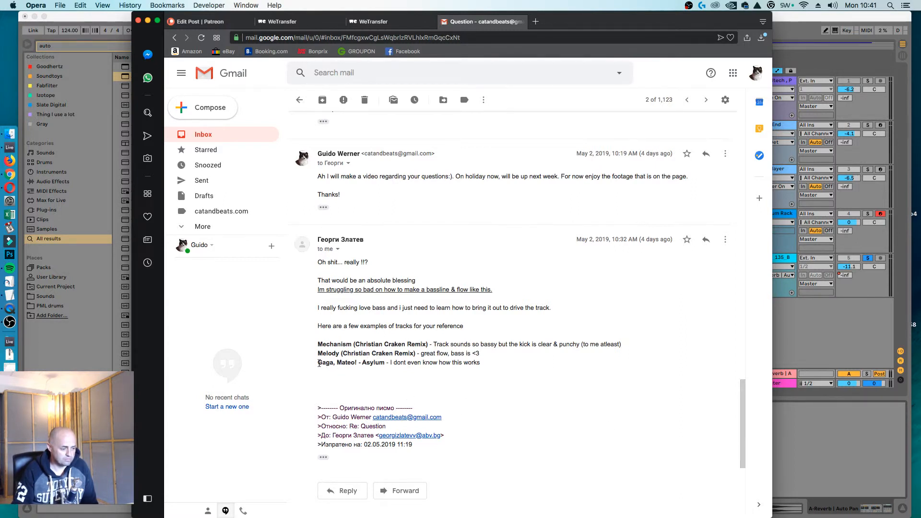
Search Google for the listed track "Gaga, Mateo! - Asylum" and open Tonic D's Original Mix video on YouTube
{"action": "left_click_drag", "start_coordinate": [317, 363], "coordinate": [386, 364]}
{"action": "left_click", "coordinate": [337, 364]}
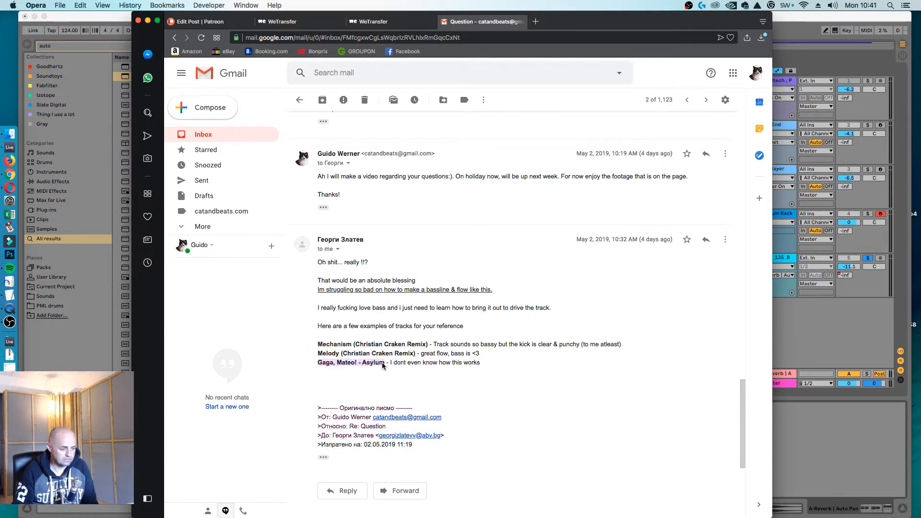
{"action": "right_click", "coordinate": [379, 365]}
{"action": "mouse_move", "coordinate": [480, 377]}
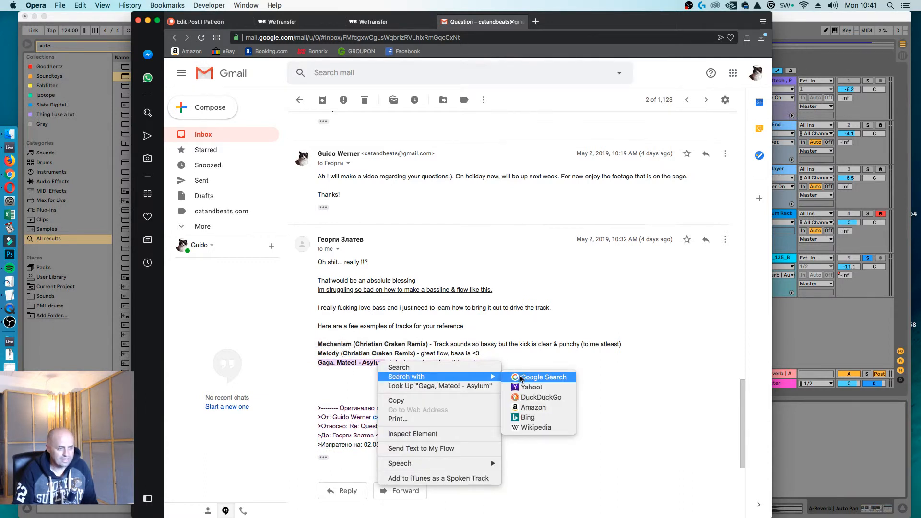
{"action": "left_click", "coordinate": [521, 379]}
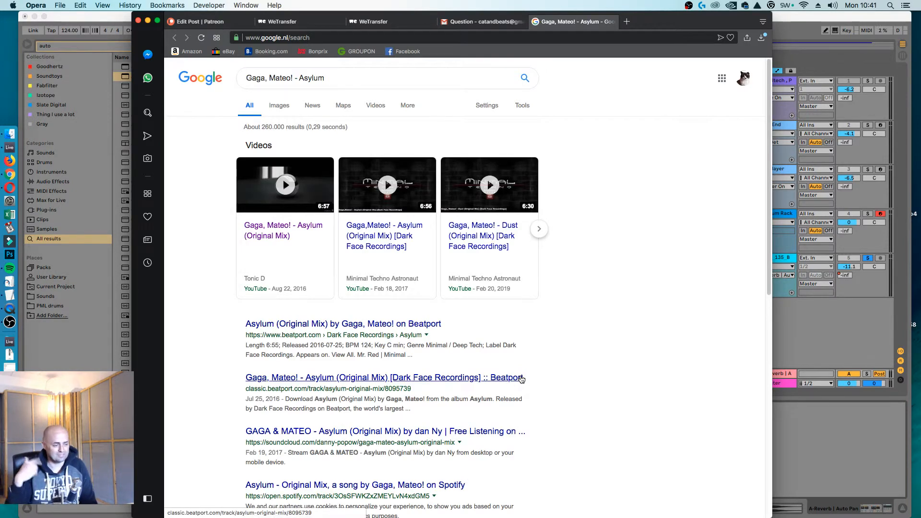
{"action": "left_click", "coordinate": [282, 234]}
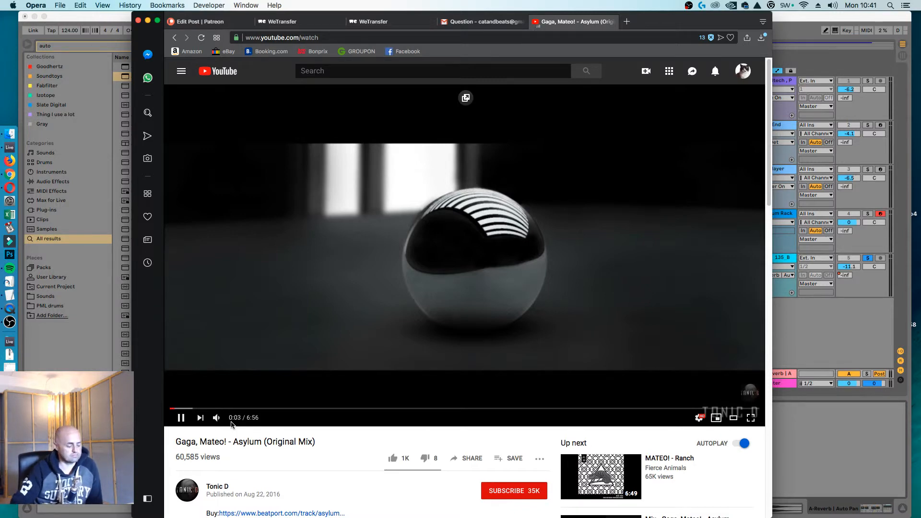
Listen to the track at about 2:25, 3:42 and 4:40, and pause the video
{"action": "left_click", "coordinate": [374, 408]}
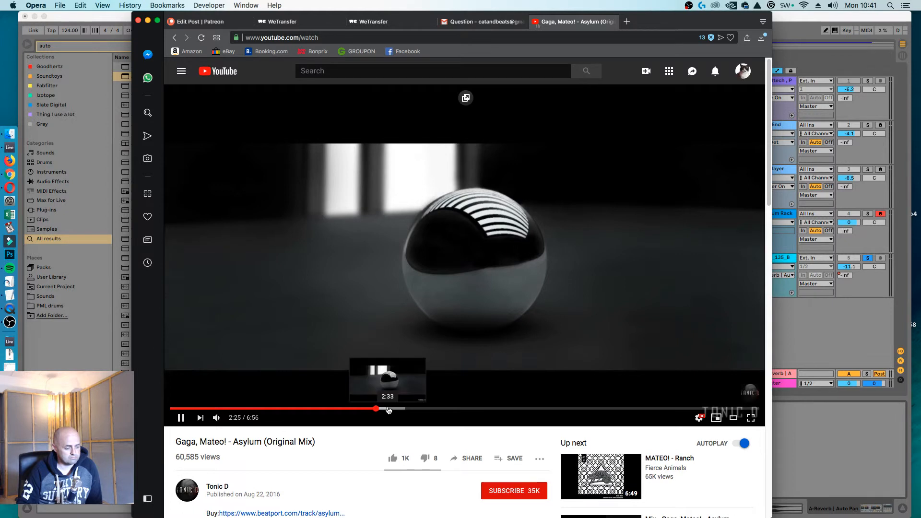
{"action": "left_click", "coordinate": [482, 409]}
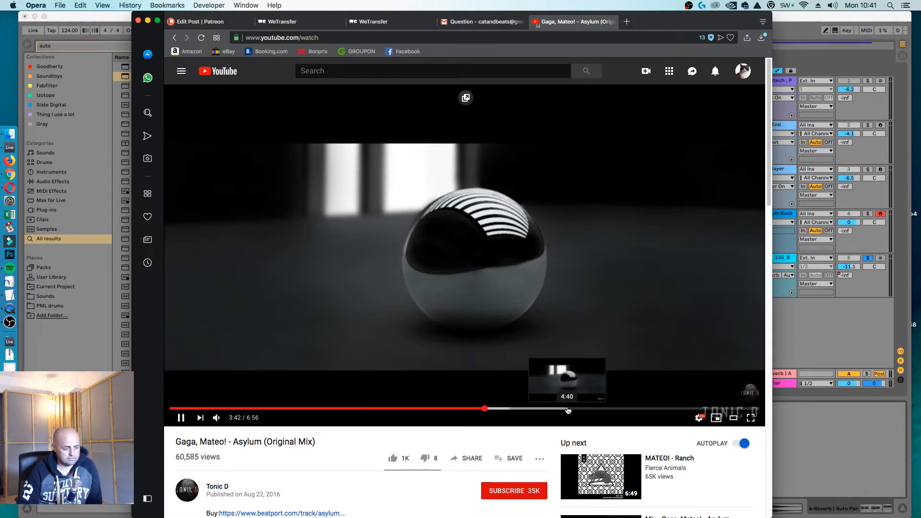
{"action": "left_click", "coordinate": [567, 409]}
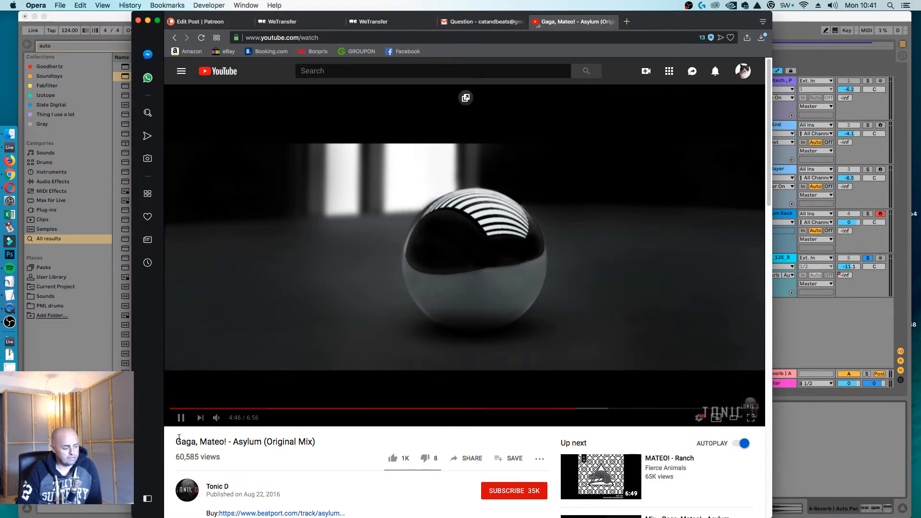
{"action": "left_click", "coordinate": [181, 419]}
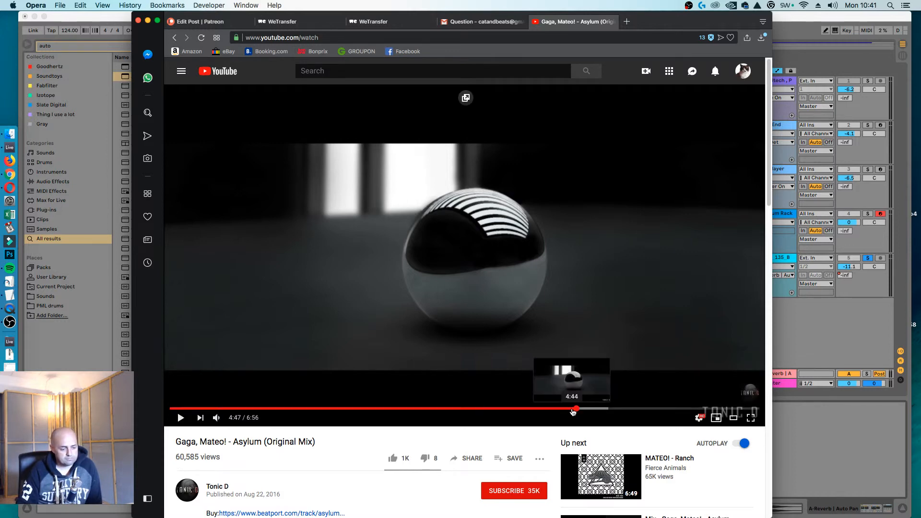
Replay the passage from about 4:40 to 4:46, pause the video, and switch back to Live
{"action": "left_click", "coordinate": [571, 408]}
{"action": "left_click", "coordinate": [180, 420]}
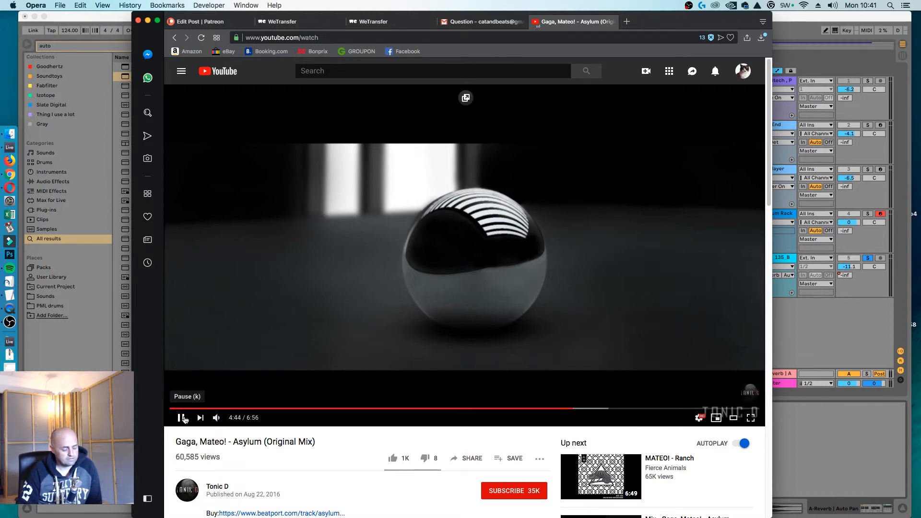
{"action": "left_click", "coordinate": [184, 419]}
{"action": "left_click", "coordinate": [567, 408]}
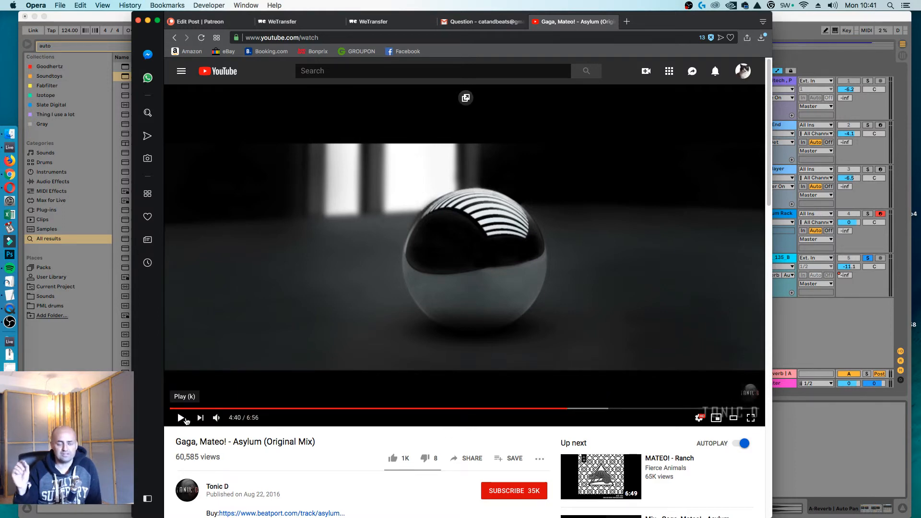
{"action": "left_click", "coordinate": [181, 418]}
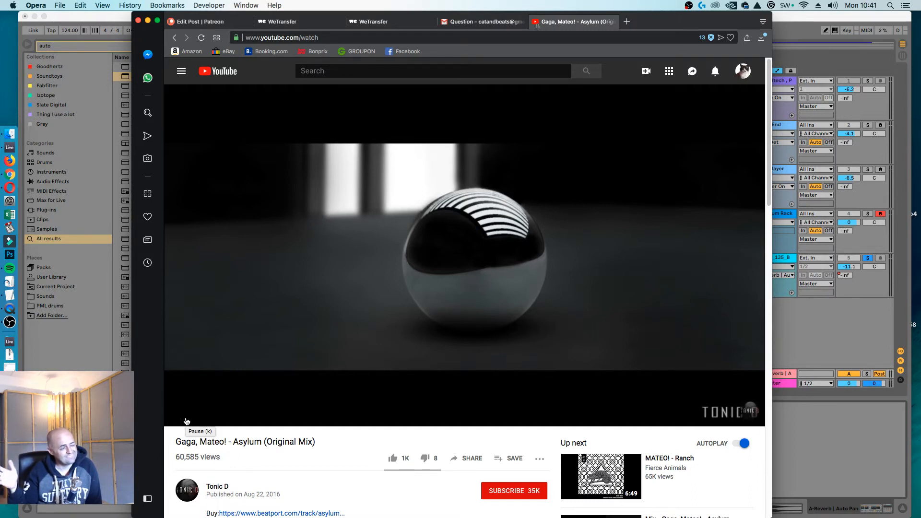
{"action": "left_click", "coordinate": [180, 419]}
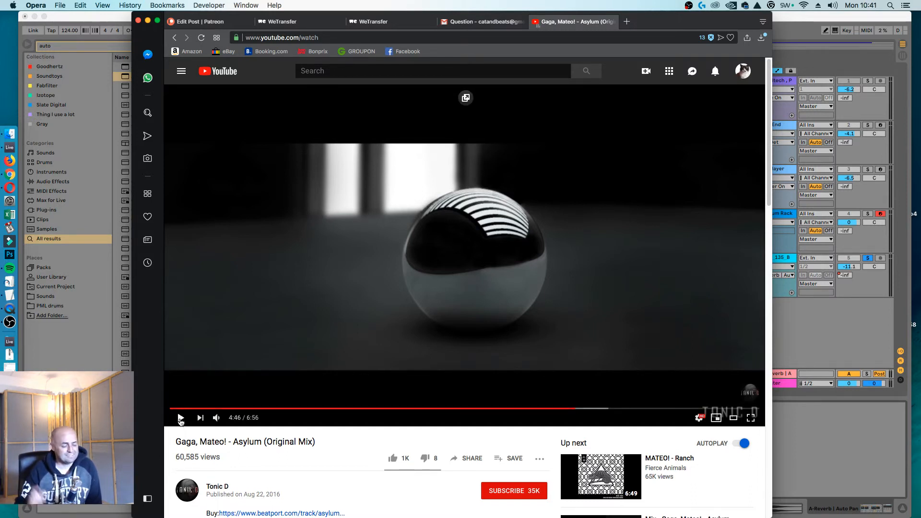
{"action": "left_click", "coordinate": [804, 339]}
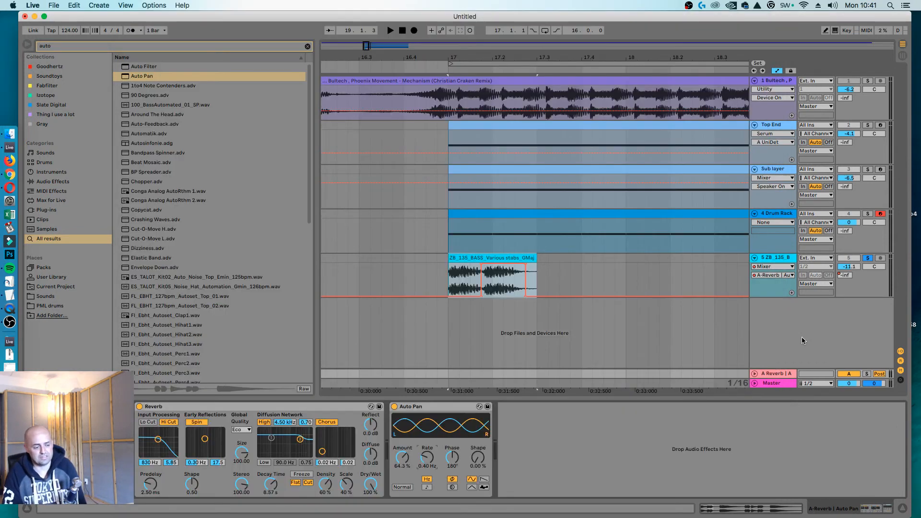